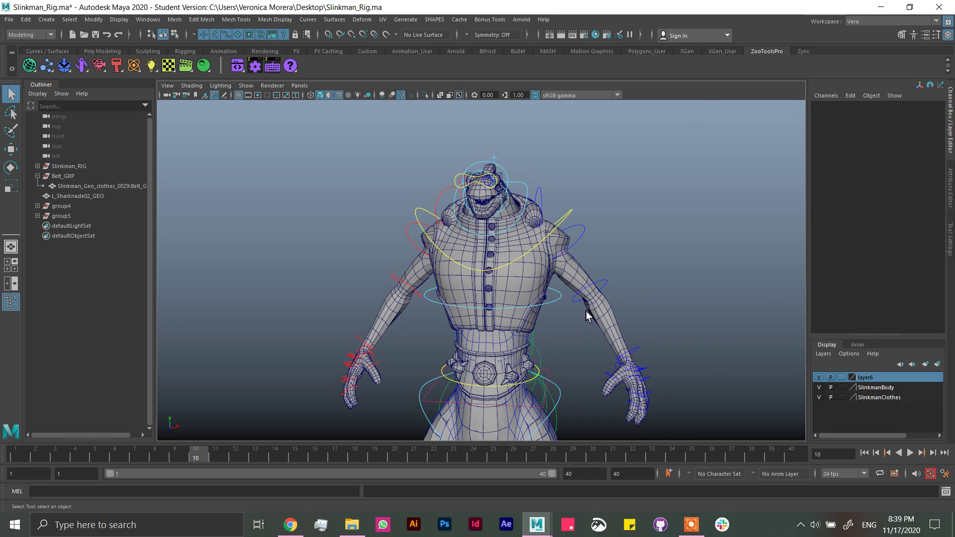
Step: Frame the character's torso and save the Slinkman_Rig.ma scene
mouse_move(587, 316)
alt+mouse_down()
mouse_move(606, 188)
mouse_move(689, 241)
alt+mouse_up()
scroll(689, 223, up, 3)
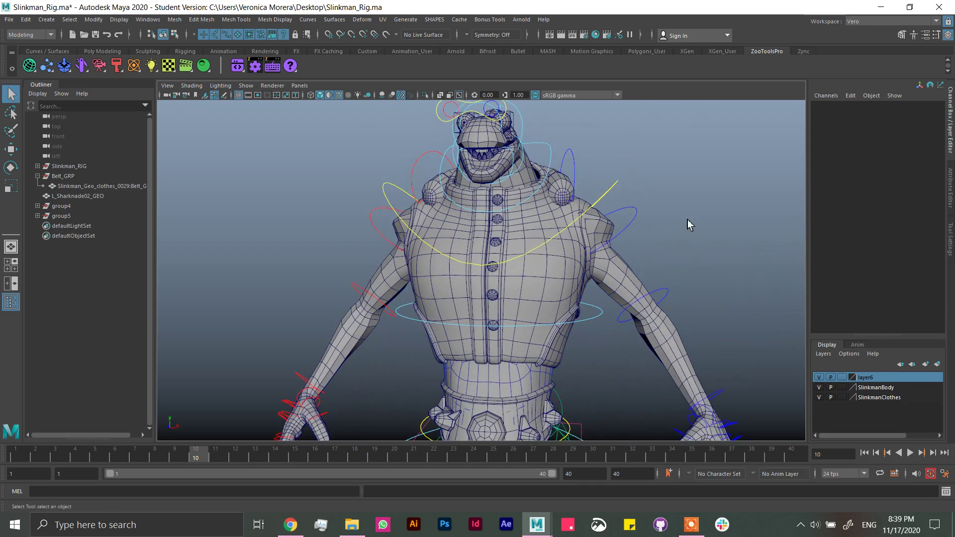
mouse_move(610, 305)
alt+middle_down()
mouse_move(612, 228)
mouse_move(575, 284)
mouse_move(592, 255)
alt+middle_up()
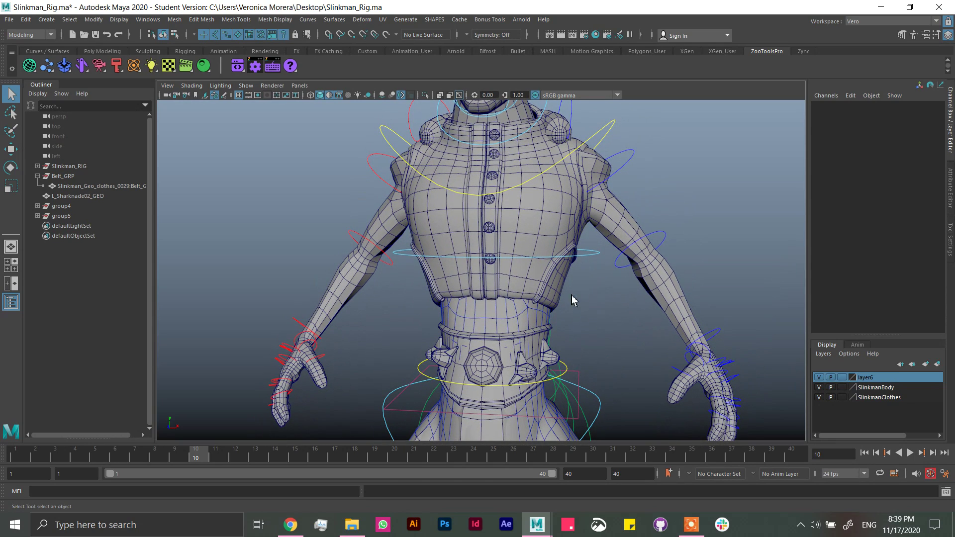
mouse_move(676, 156)
alt+middle_down()
mouse_move(666, 236)
mouse_move(676, 231)
alt+middle_up()
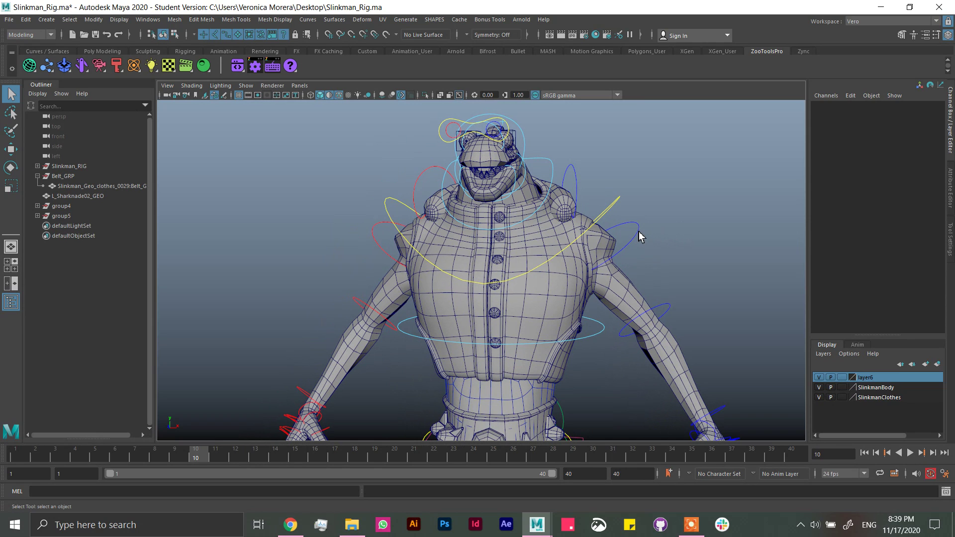
mouse_move(665, 217)
alt+mouse_down()
mouse_move(631, 211)
mouse_move(652, 196)
mouse_move(657, 207)
mouse_move(621, 194)
alt+mouse_up()
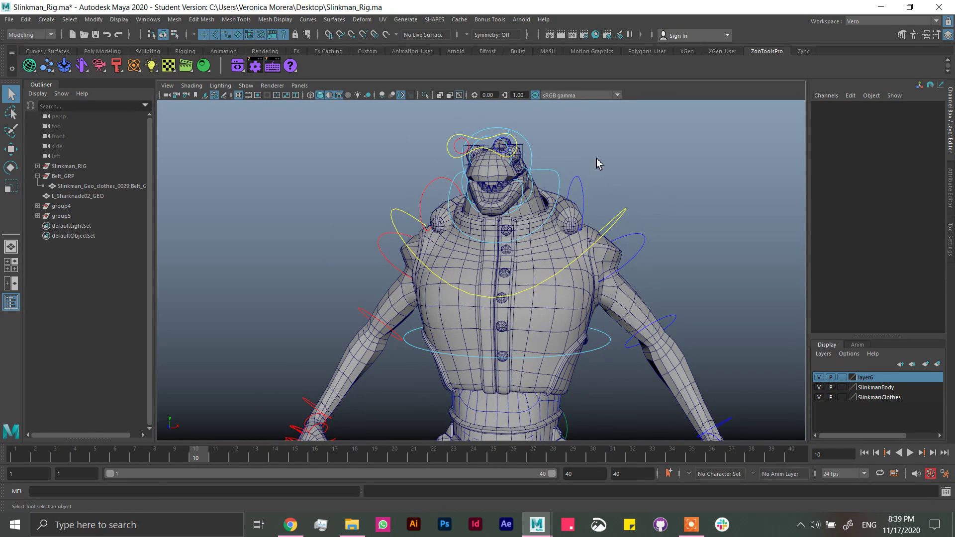
mouse_move(595, 162)
alt+mouse_down()
mouse_move(650, 231)
mouse_move(685, 298)
mouse_move(641, 278)
alt+mouse_up()
scroll(633, 258, up, 3)
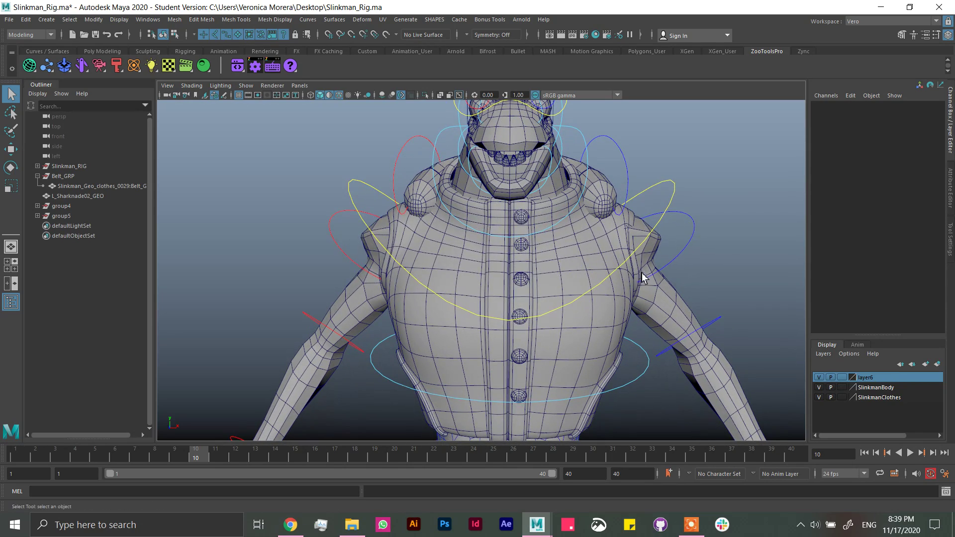
key(Return)
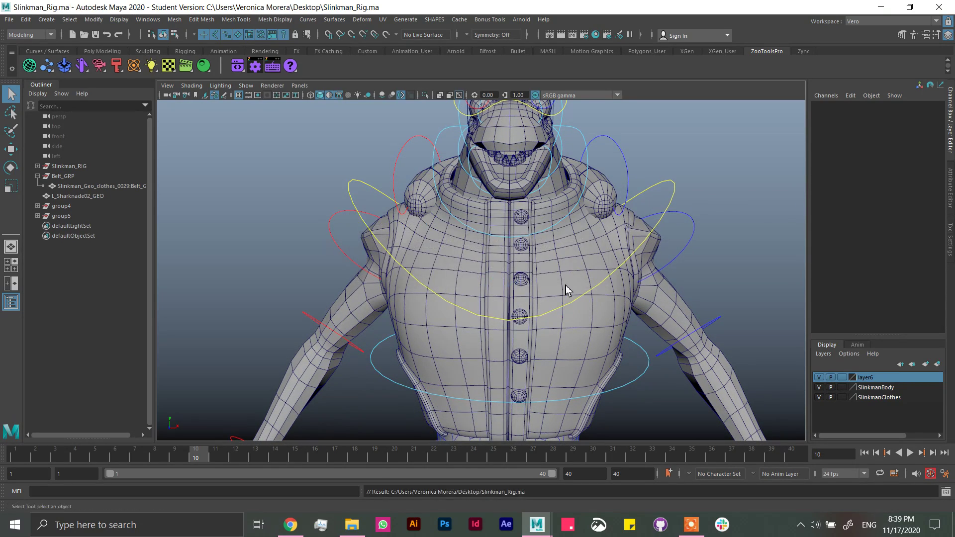
Step: Zoom in on the vest and switch it to edge selection
mouse_move(562, 286)
alt+middle_down()
mouse_move(553, 205)
mouse_move(547, 242)
alt+middle_up()
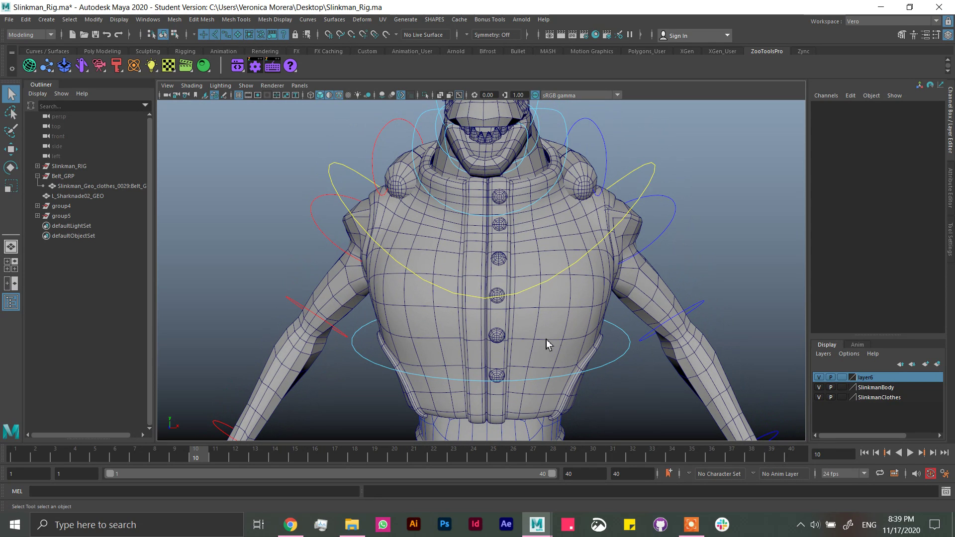
scroll(547, 340, up, 2)
scroll(515, 321, up, 1)
scroll(557, 340, down, 1)
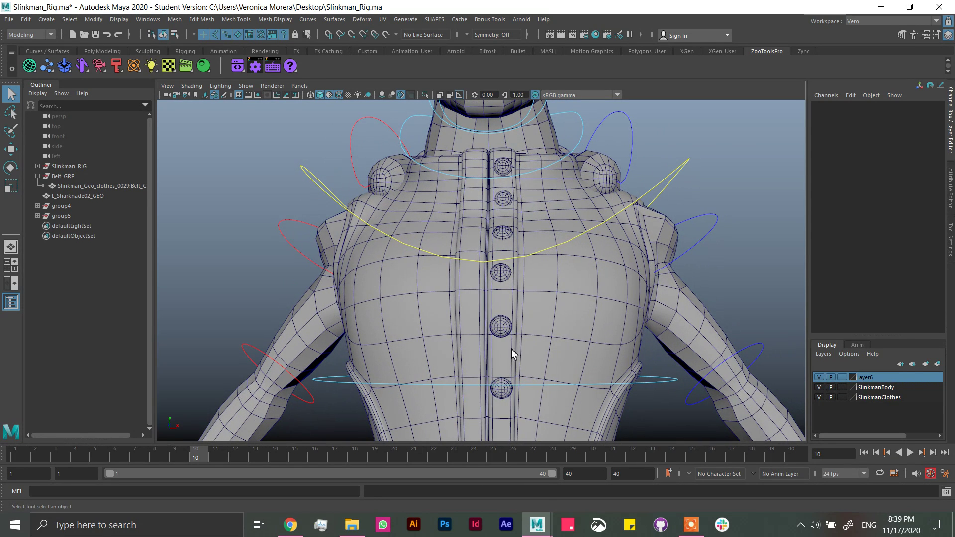
right_drag(503, 253, 505, 233)
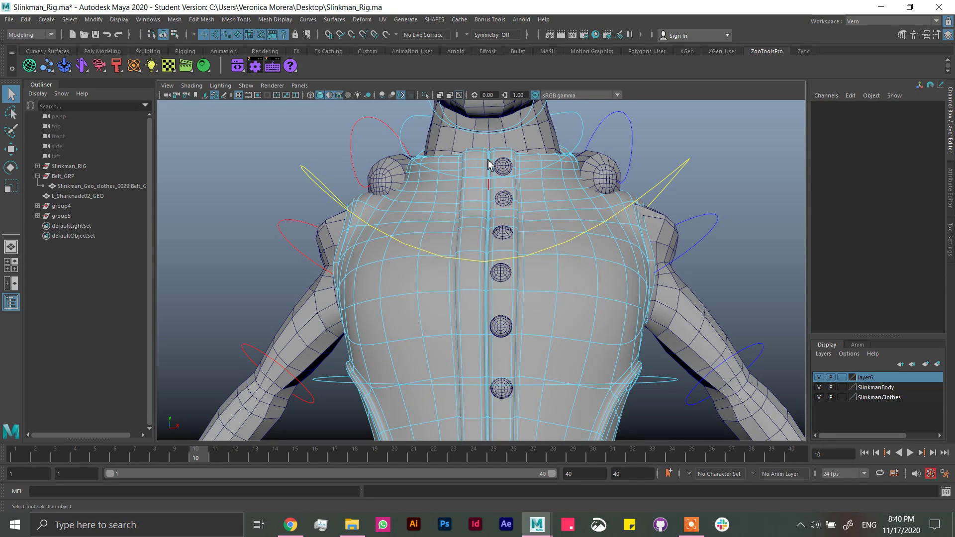
Step: Select one vest edge beside each button
click(504, 380)
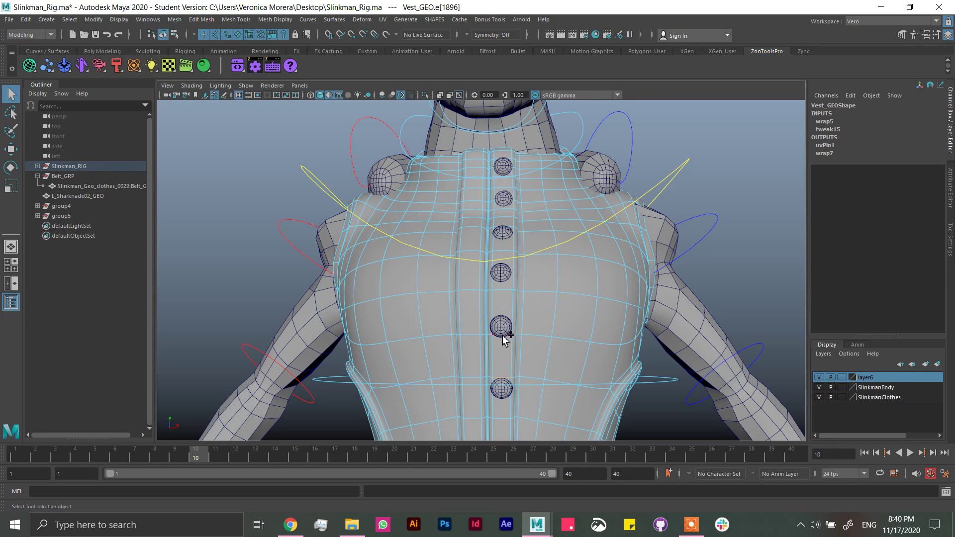
shift+click(504, 336)
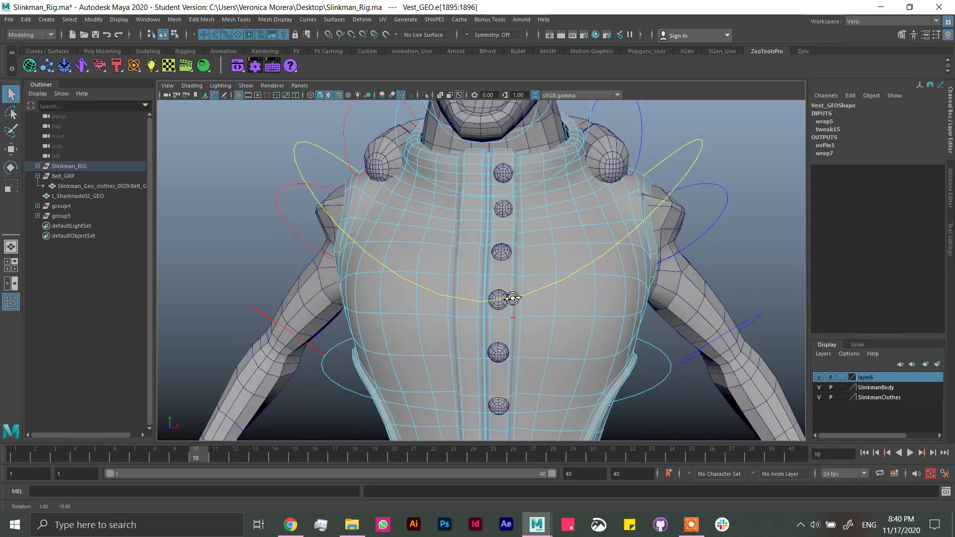
alt+drag(502, 287, 502, 336)
shift+click(502, 331)
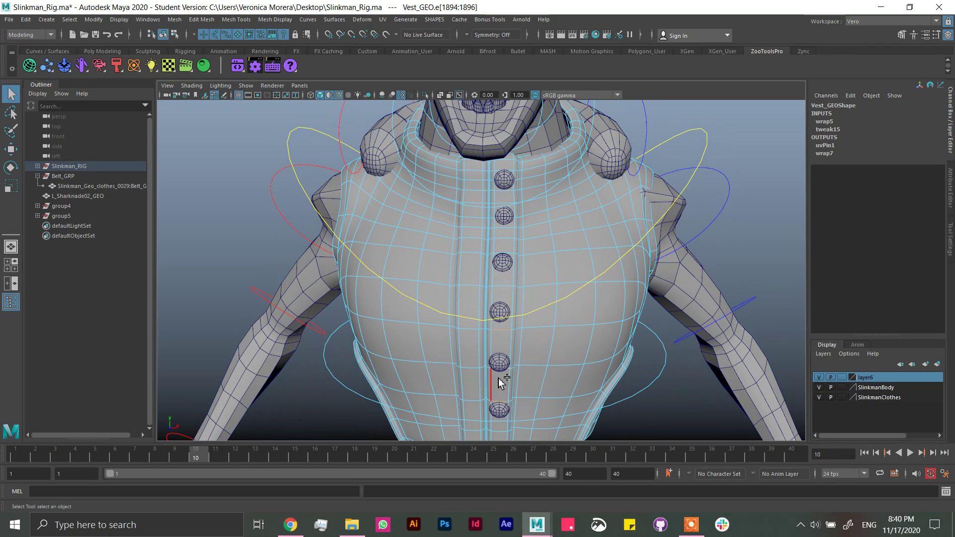
shift+click(504, 256)
alt+drag(533, 273, 439, 201)
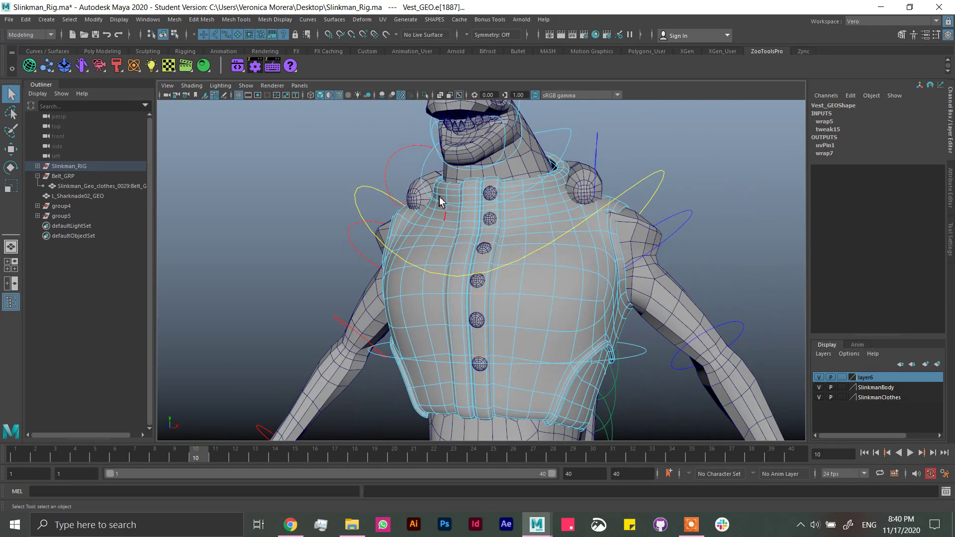
Step: Switch to the Rigging menu set and create rivet locators with Constrain > Rivet
click(29, 35)
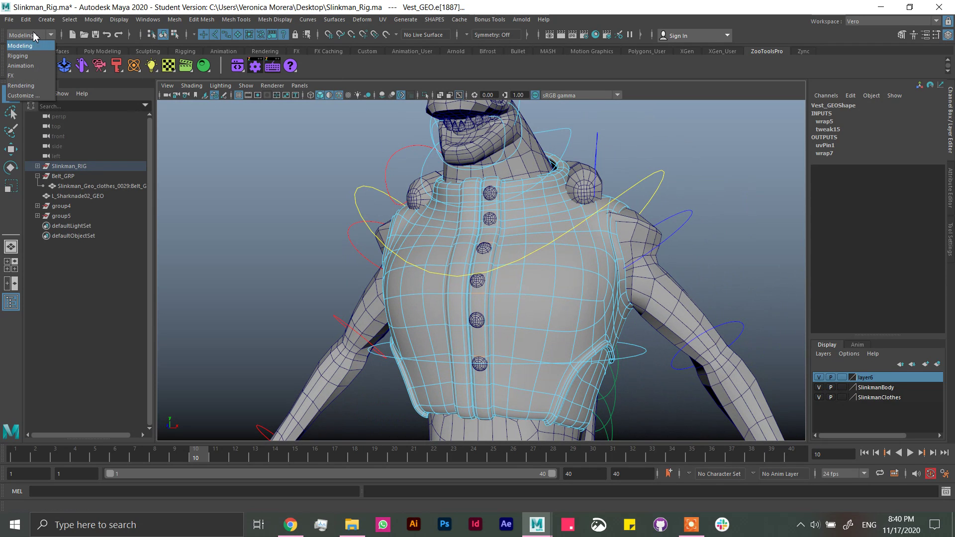
click(25, 57)
click(255, 19)
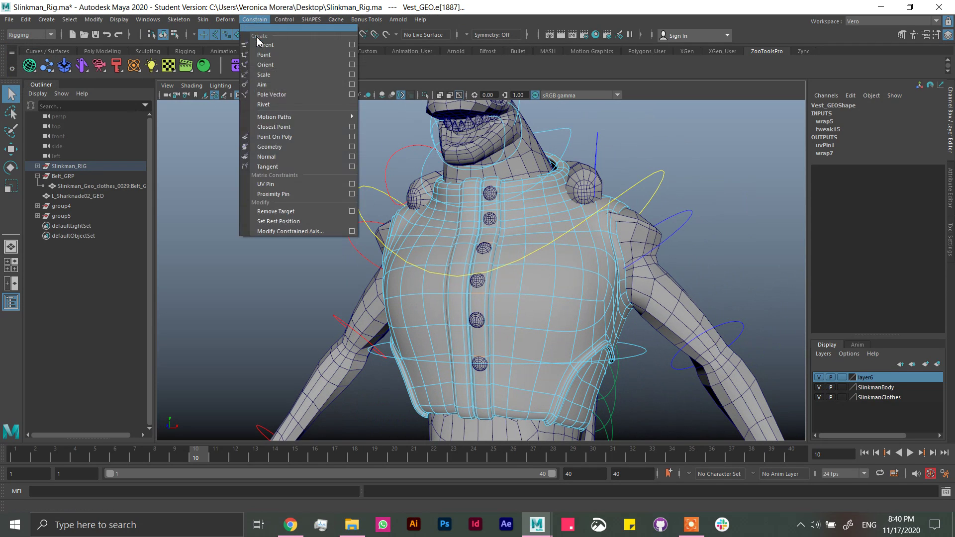
click(271, 104)
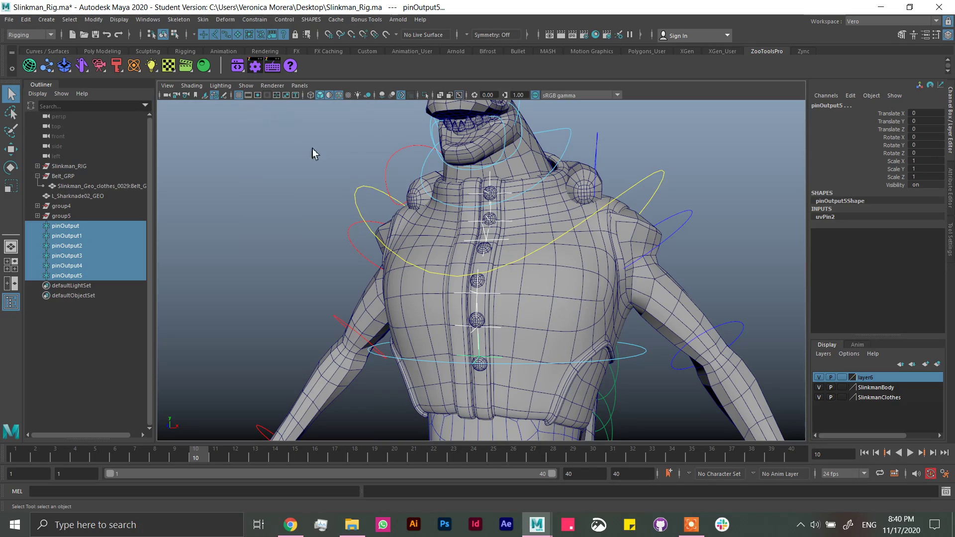
Step: With the Move tool, raise pinOutput4 onto its vest button
mouse_move(541, 325)
alt+mouse_down()
mouse_move(559, 316)
mouse_move(567, 273)
mouse_move(575, 342)
mouse_move(481, 308)
mouse_move(599, 356)
mouse_move(395, 293)
alt+mouse_up()
click(358, 267)
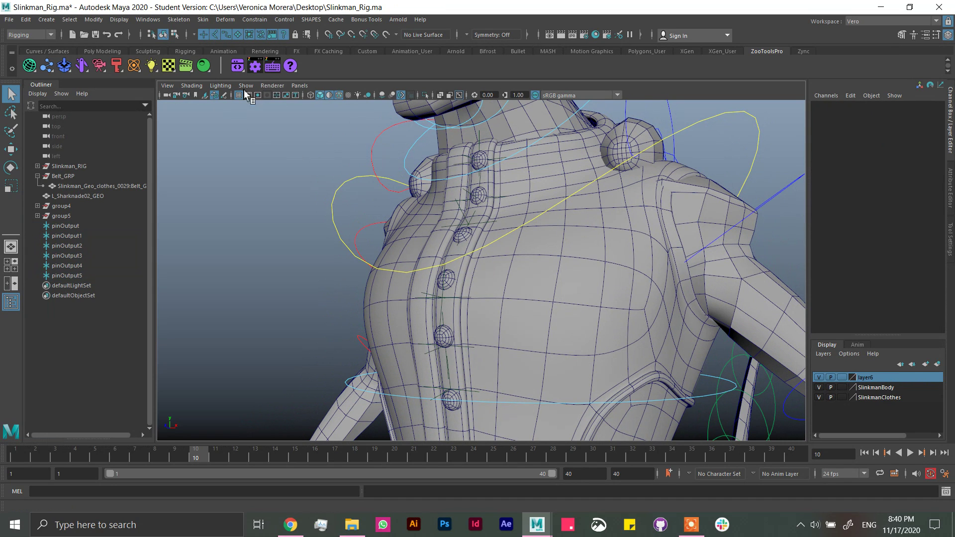
click(11, 149)
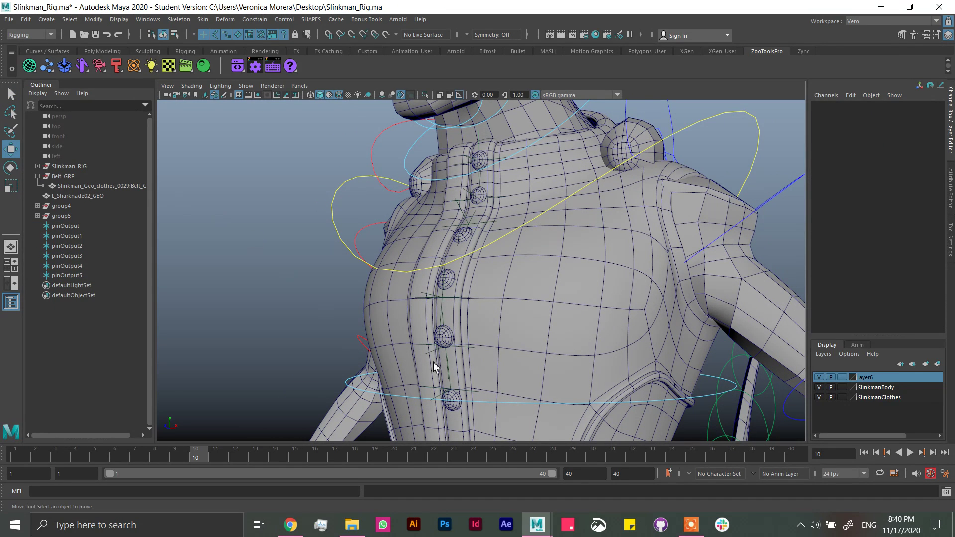
click(451, 389)
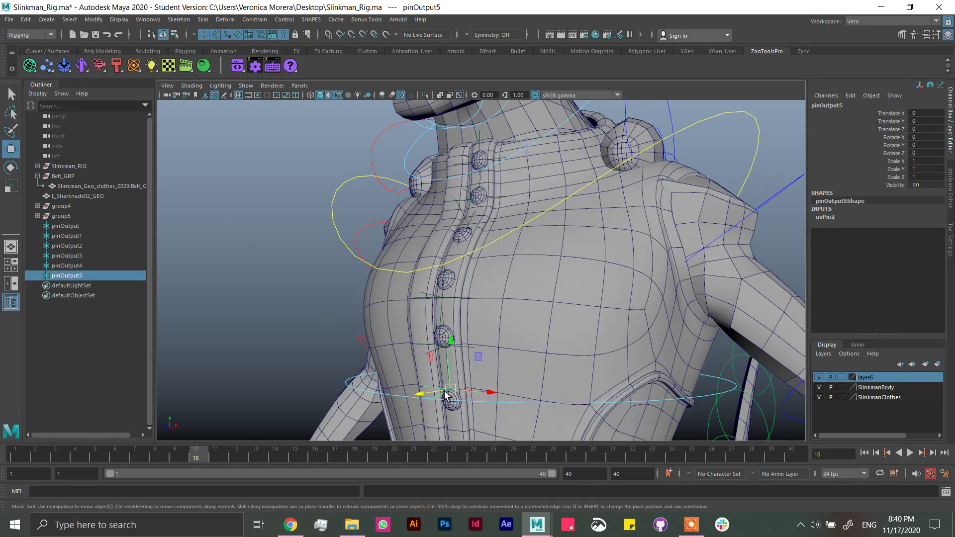
click(455, 346)
mouse_move(446, 301)
mouse_down()
mouse_move(446, 293)
mouse_move(447, 304)
mouse_up()
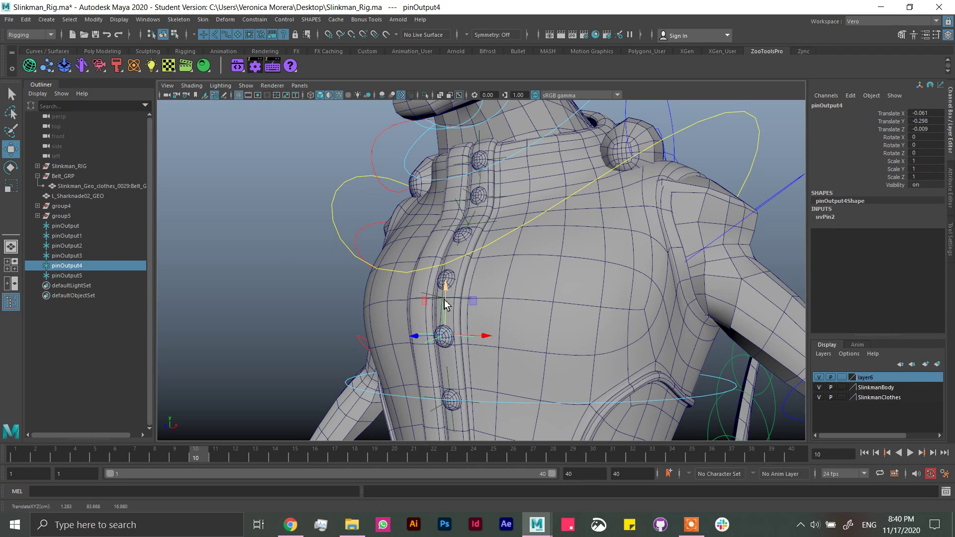
Step: Centre pinOutput3 and pinOutput on their vest buttons, then reselect pinOutput4
click(443, 284)
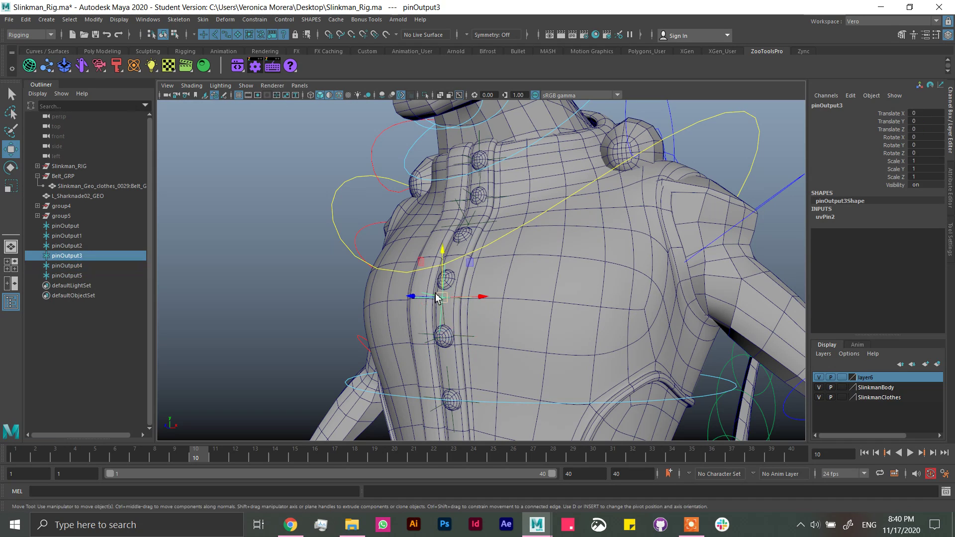
mouse_move(445, 252)
mouse_down()
mouse_move(454, 238)
mouse_move(450, 249)
mouse_move(354, 289)
mouse_up()
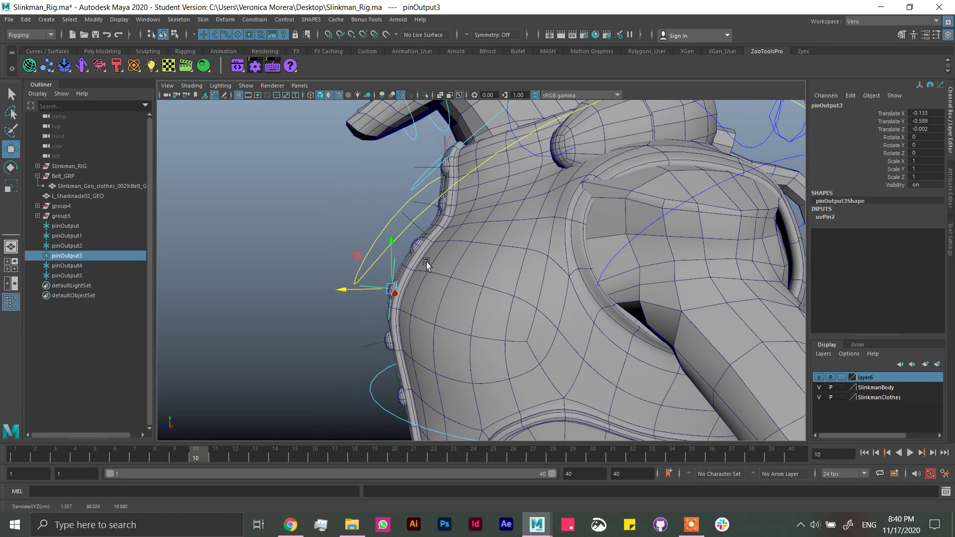
mouse_move(428, 265)
alt+mouse_down()
mouse_move(447, 230)
mouse_move(437, 234)
mouse_move(445, 262)
mouse_move(490, 228)
alt+mouse_up()
click(441, 239)
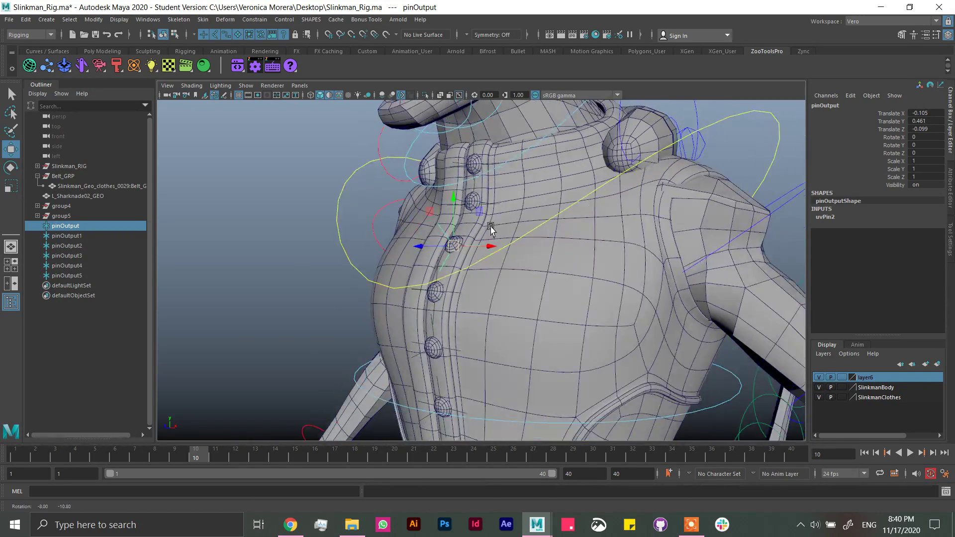
mouse_move(527, 197)
alt+mouse_down()
mouse_move(537, 196)
mouse_move(459, 215)
alt+mouse_up()
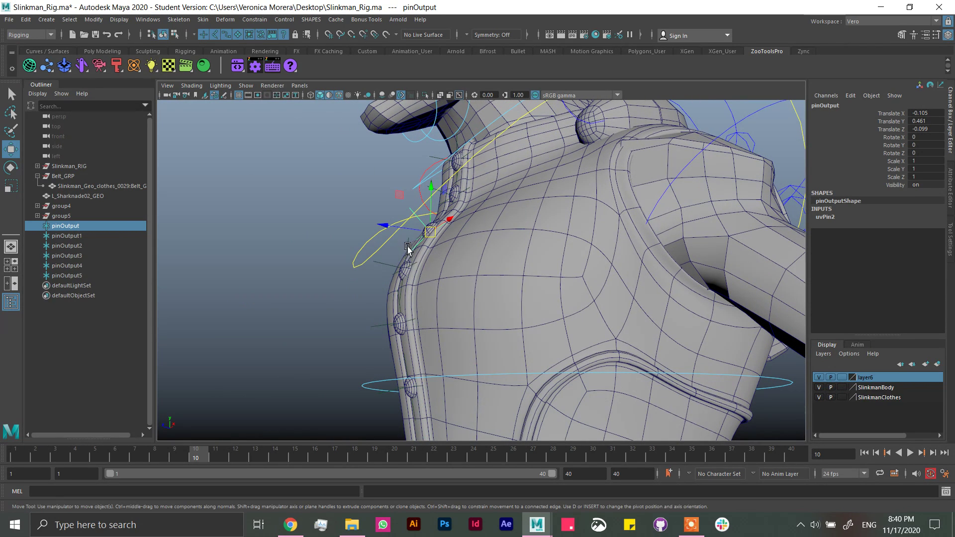
click(408, 246)
drag(407, 246, 404, 272)
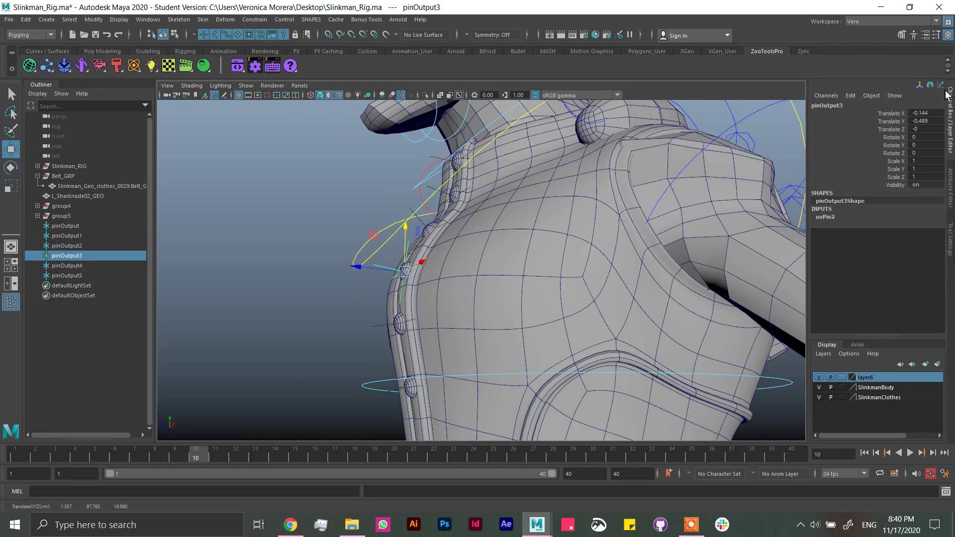
mouse_move(488, 272)
alt+mouse_down()
mouse_move(497, 264)
mouse_move(442, 197)
alt+mouse_up()
mouse_move(470, 291)
alt+mouse_down()
mouse_move(378, 313)
mouse_move(512, 324)
mouse_move(512, 355)
mouse_move(499, 343)
alt+mouse_up()
click(366, 319)
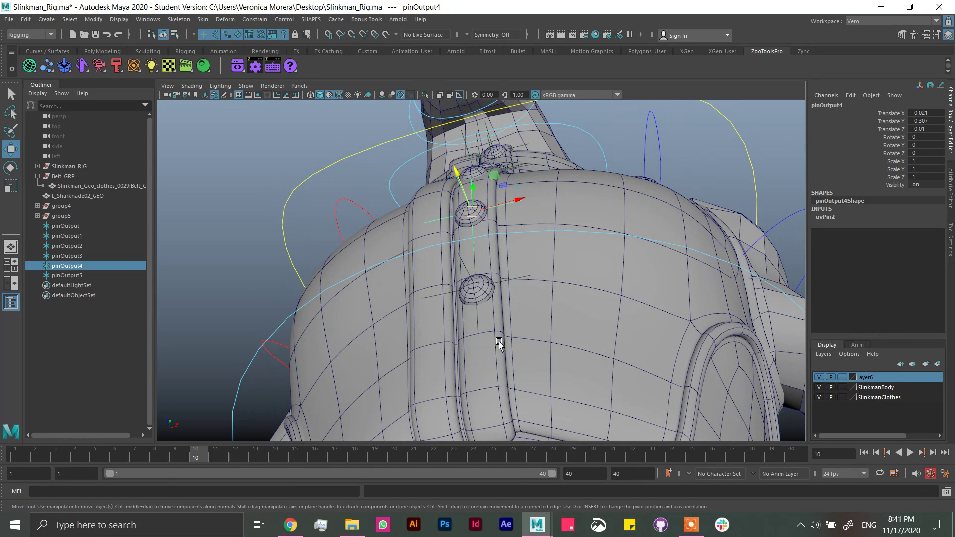
Step: Parent Button06_GEO, Button05_GEO and Button04_GEO under pinOutput5, pinOutput4 and pinOutput3
click(484, 295)
key(q)
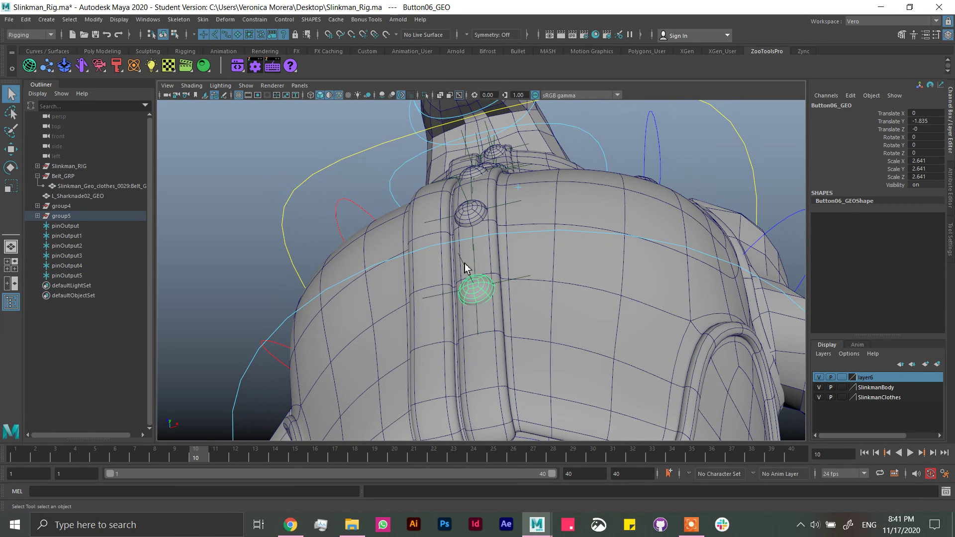
click(467, 270)
key(p)
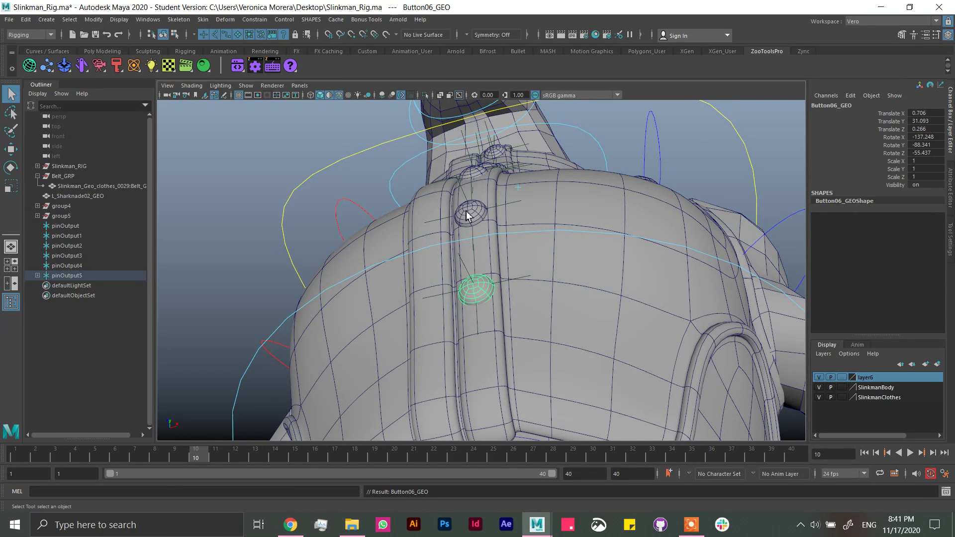
alt+drag(468, 215, 473, 278)
click(446, 298)
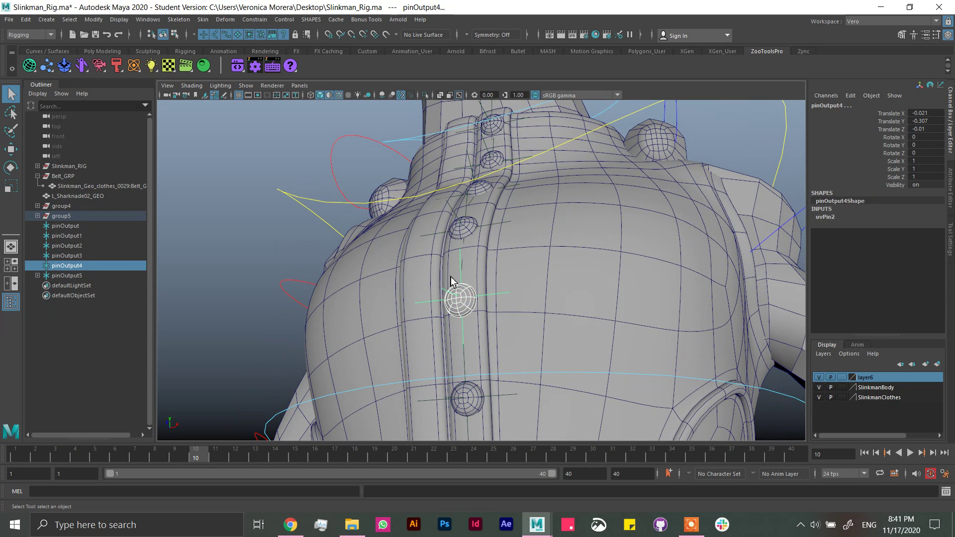
key(p)
click(469, 228)
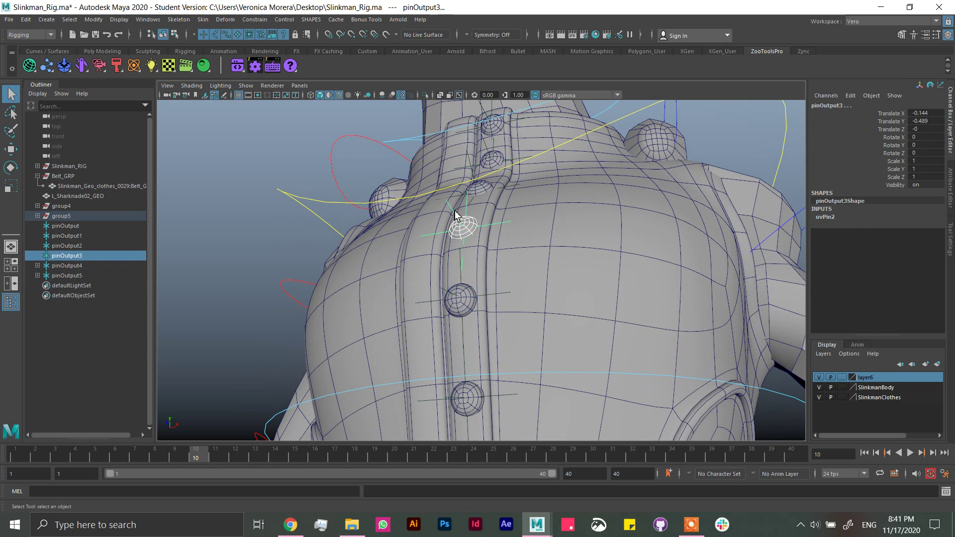
key(p)
Step: Parent Button03_GEO under pinOutput and Button02_GEO under pinOutput1, then pick pinOutput2 and Button01_GEO
alt+drag(509, 172, 500, 199)
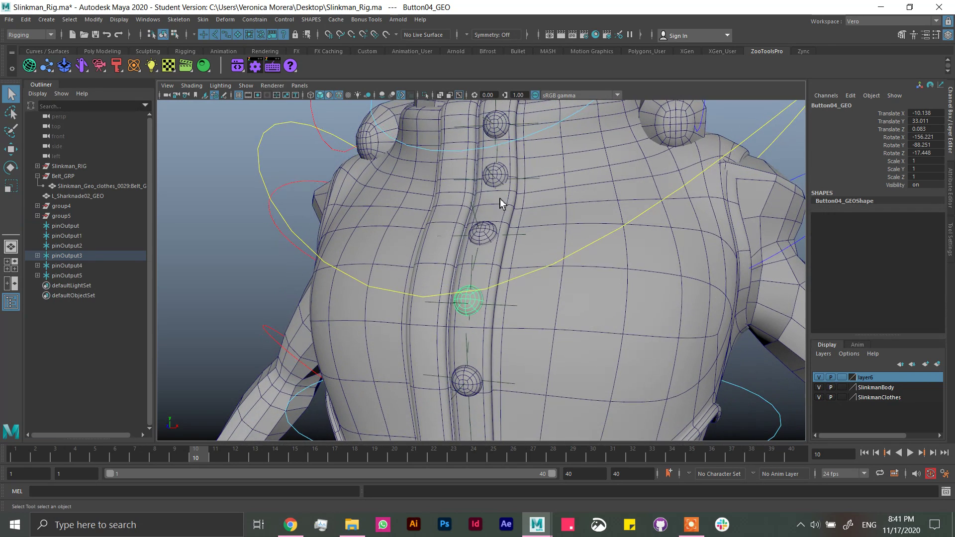
click(491, 237)
shift+click(475, 214)
key(p)
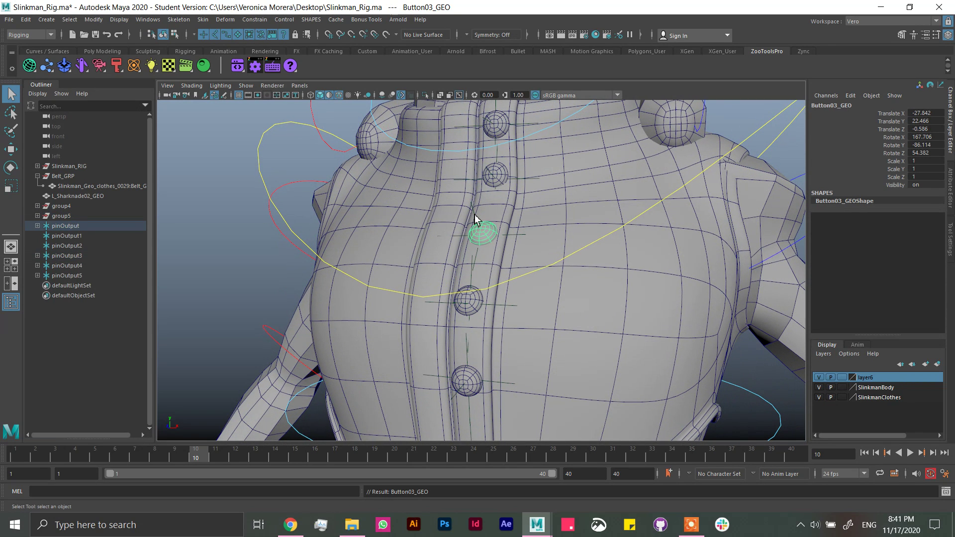
click(495, 175)
shift+click(492, 174)
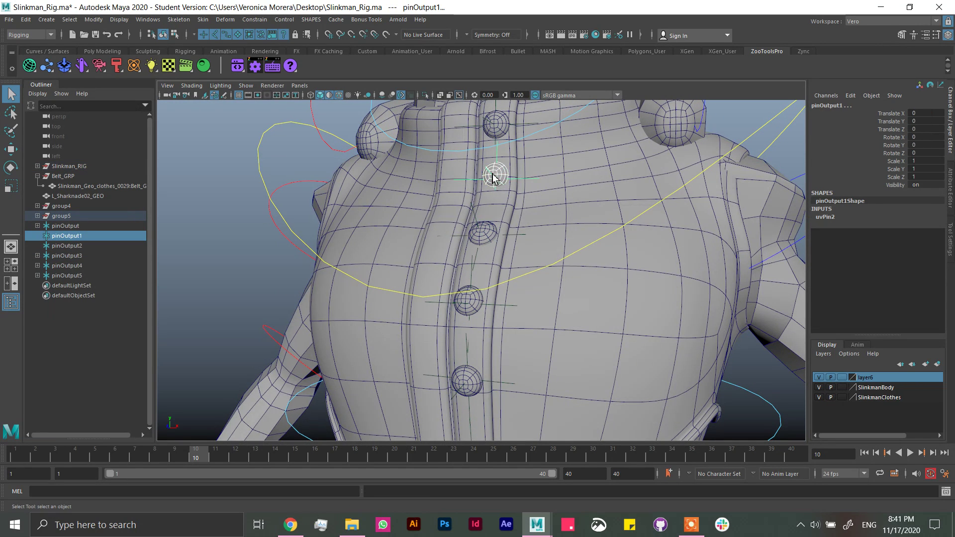
key(p)
click(501, 124)
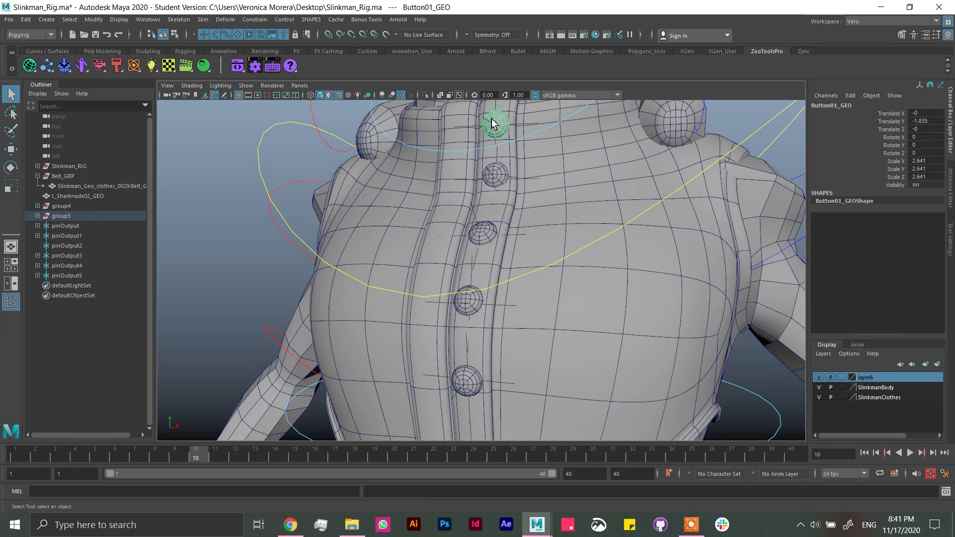
click(487, 112)
Step: Reframe the torso and select all six pin output locators
mouse_move(488, 111)
alt+mouse_down()
mouse_move(570, 199)
mouse_move(575, 269)
mouse_move(519, 226)
mouse_move(527, 299)
alt+mouse_up()
scroll(519, 227, down, 5)
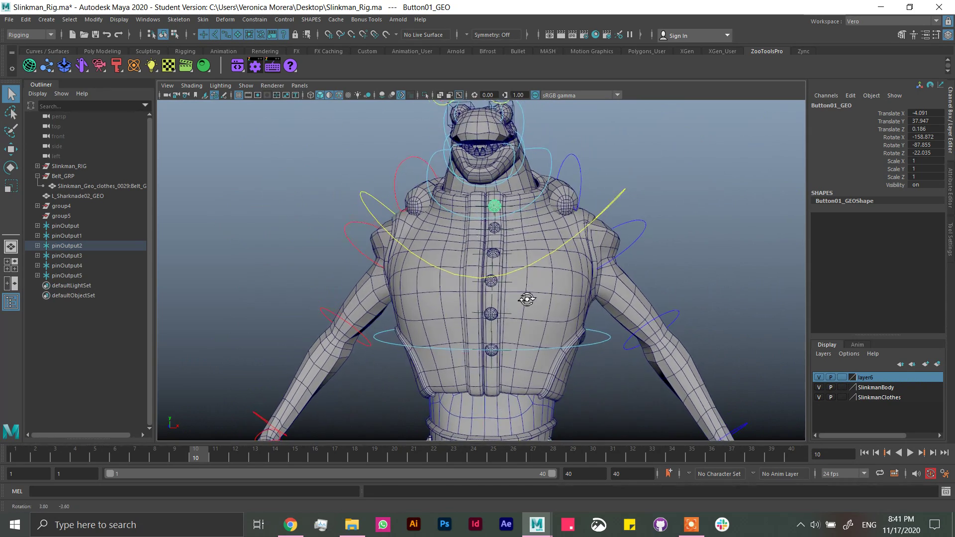
scroll(580, 330, up, 2)
scroll(584, 330, up, 2)
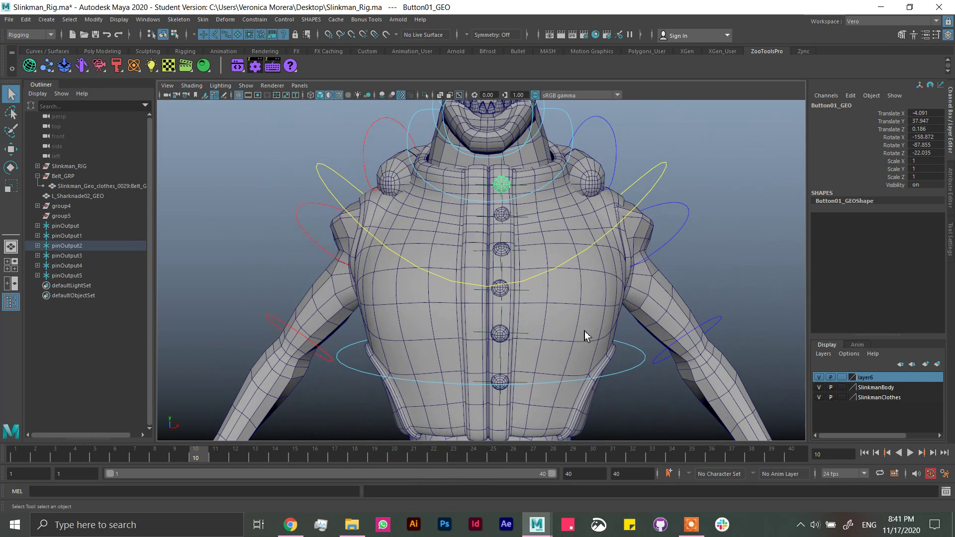
click(524, 383)
alt+drag(516, 366, 518, 371)
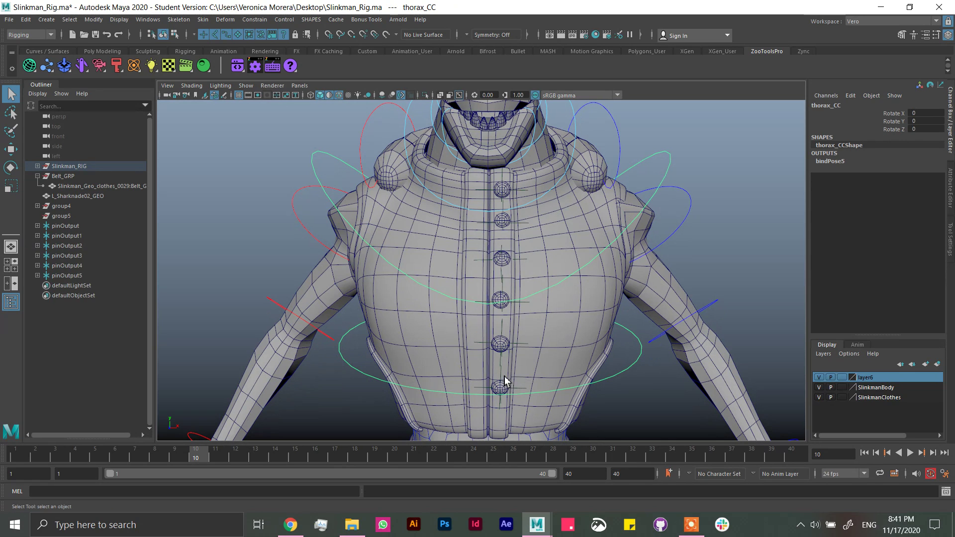
click(504, 381)
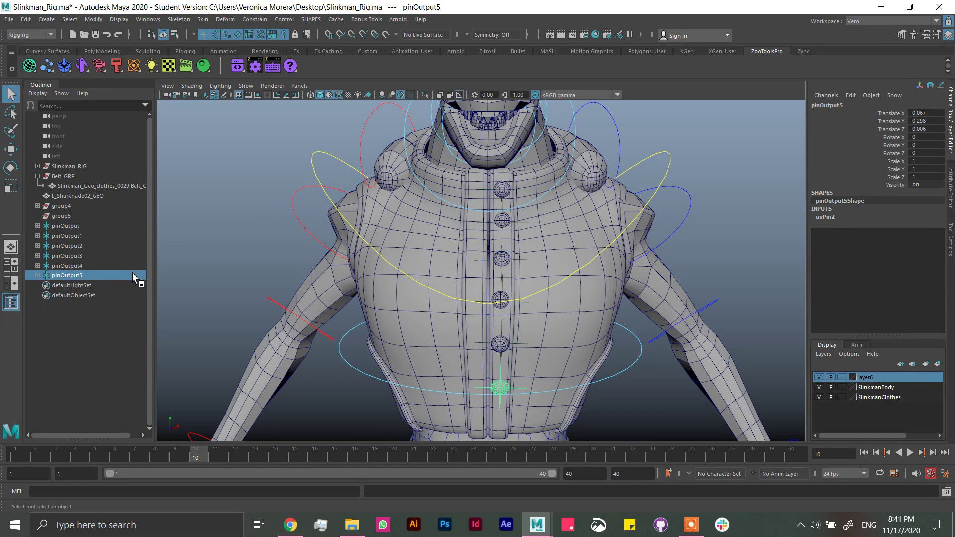
shift+click(73, 227)
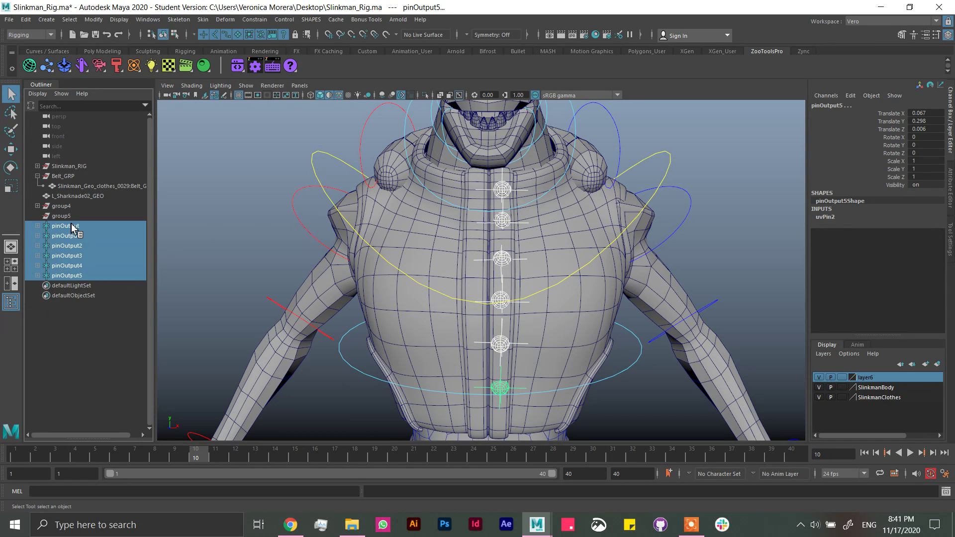
Step: Briefly hide and restore the pin locators, then open pinOutput5's Object Display attributes
key(h)
key(ctrl+z)
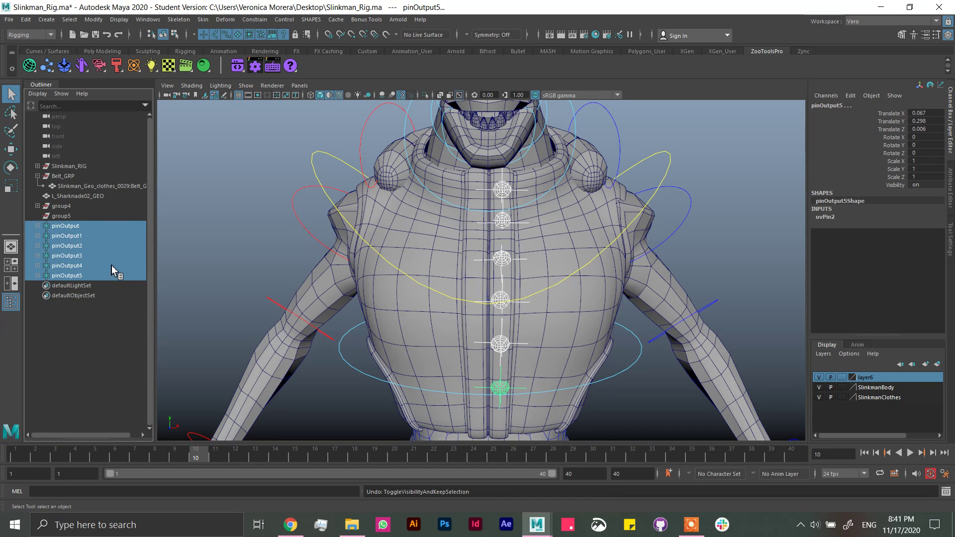
click(79, 276)
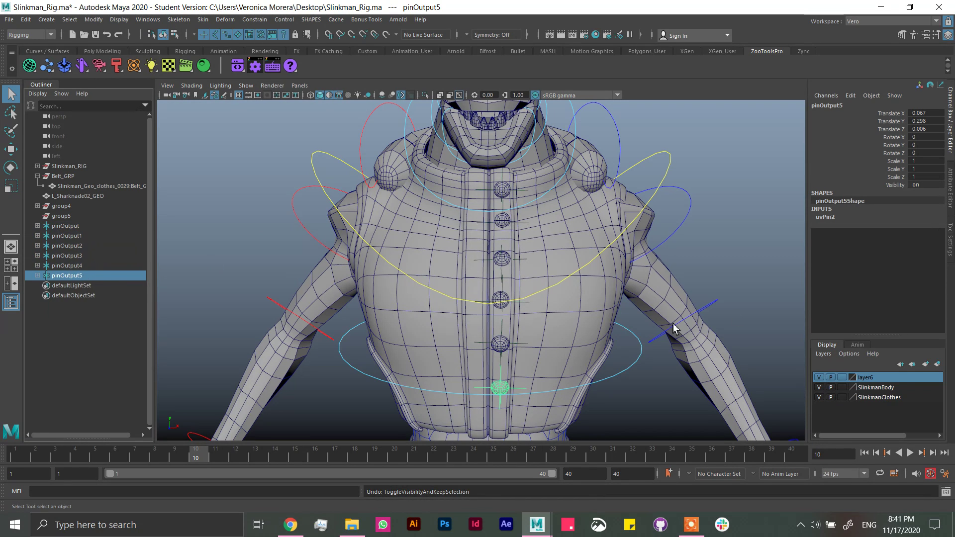
click(951, 192)
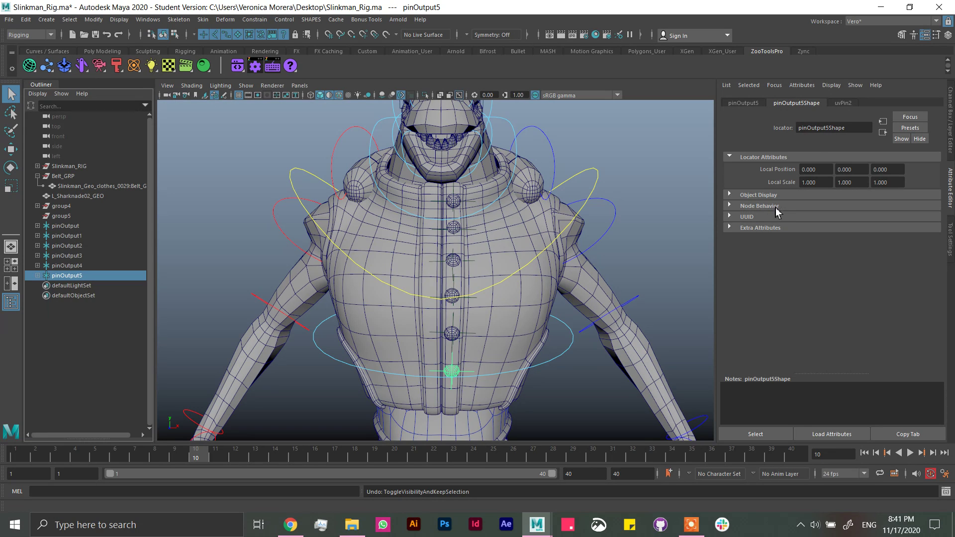
click(751, 195)
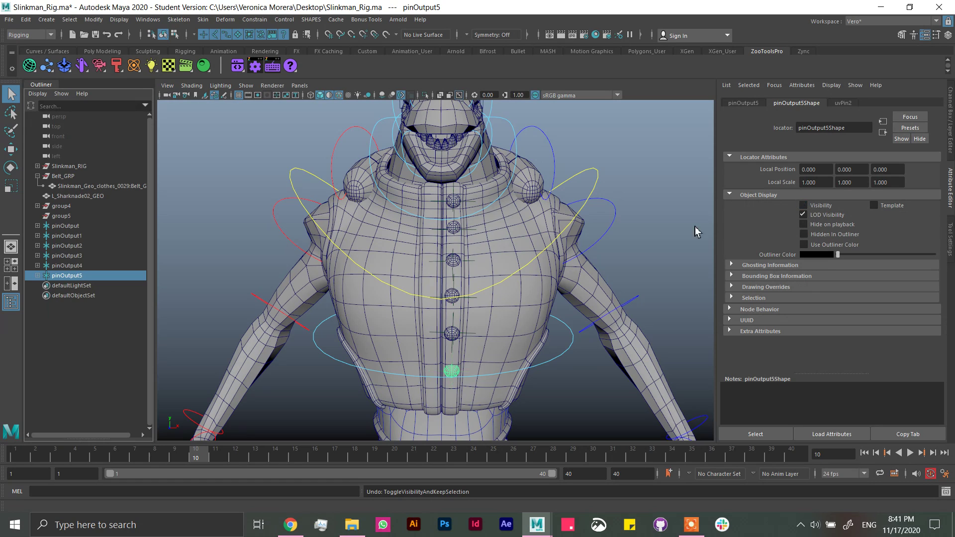
Step: Inspect the Object Display settings of pinOutput4 through pinOutput
click(73, 265)
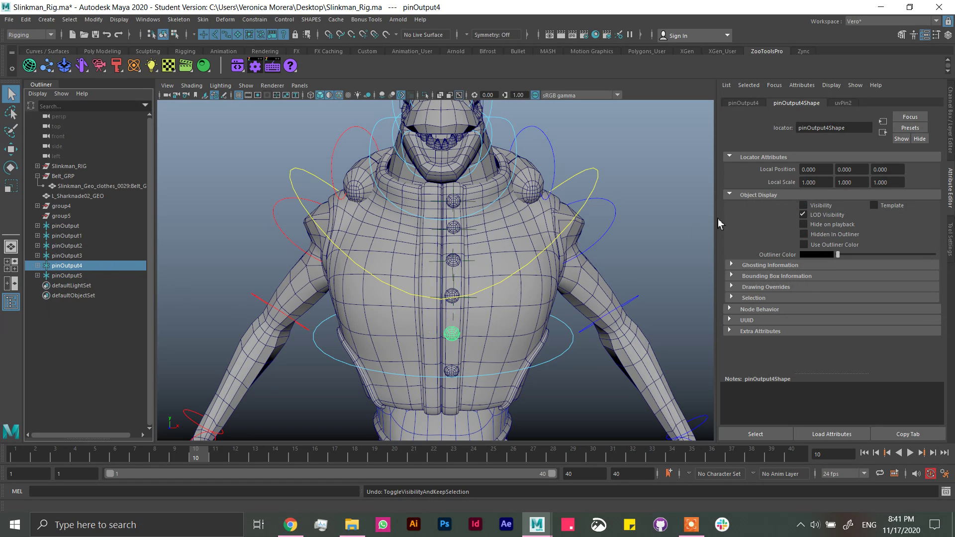
click(98, 256)
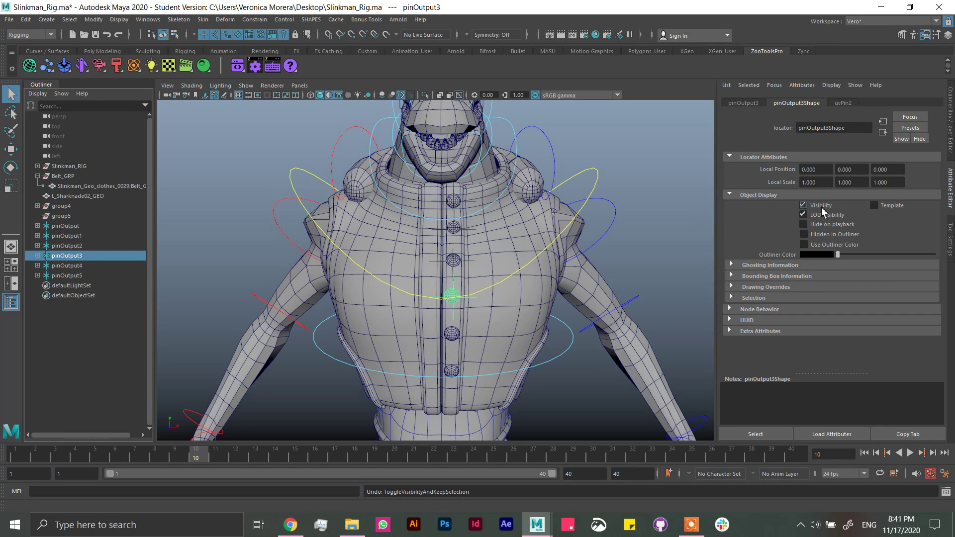
click(81, 246)
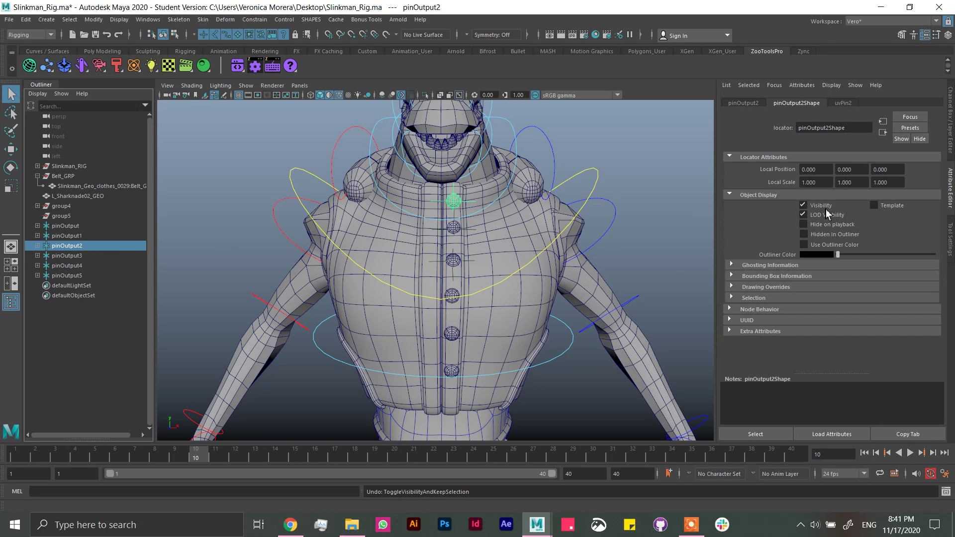
click(94, 236)
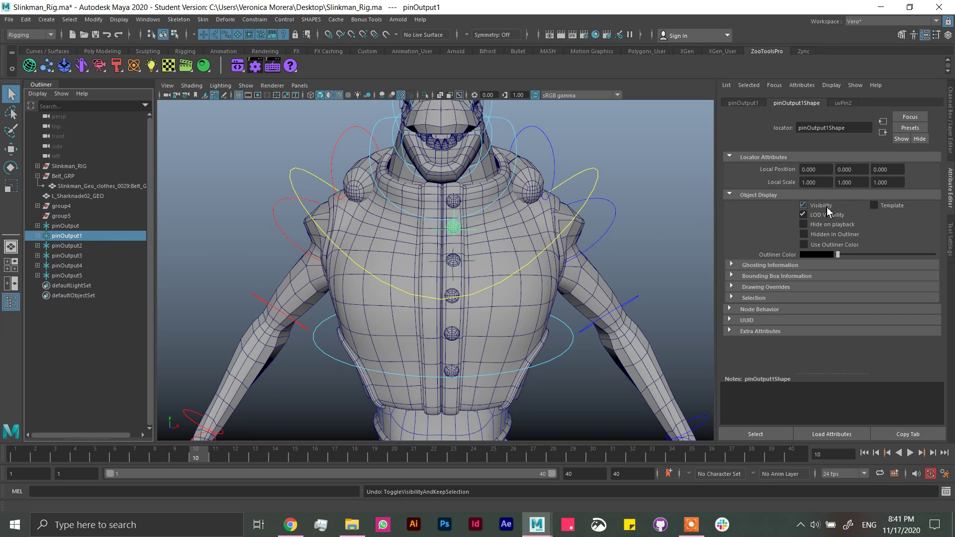
click(107, 226)
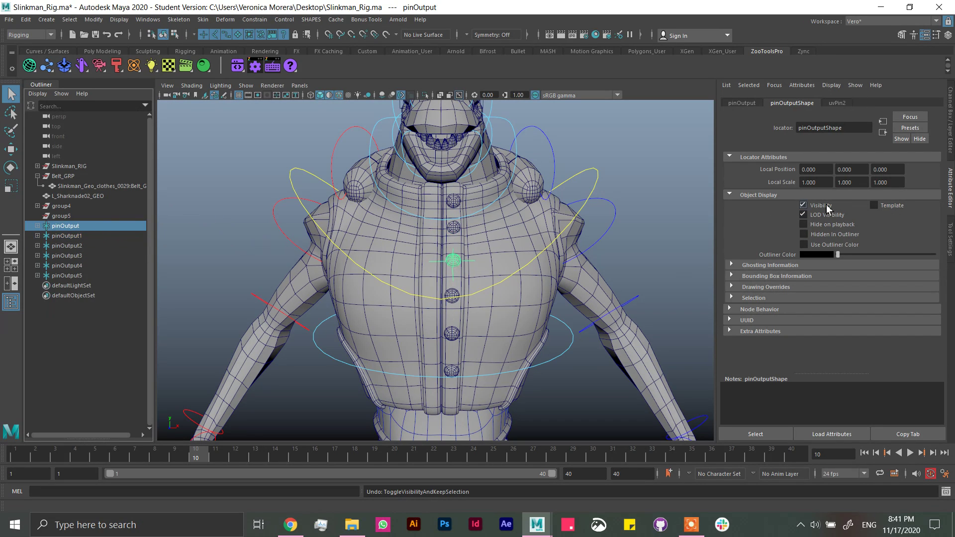
Step: Save Slinkman_Rig.ma, confirming the student-version prompt
key(ctrl+a)
key(ctrl+s)
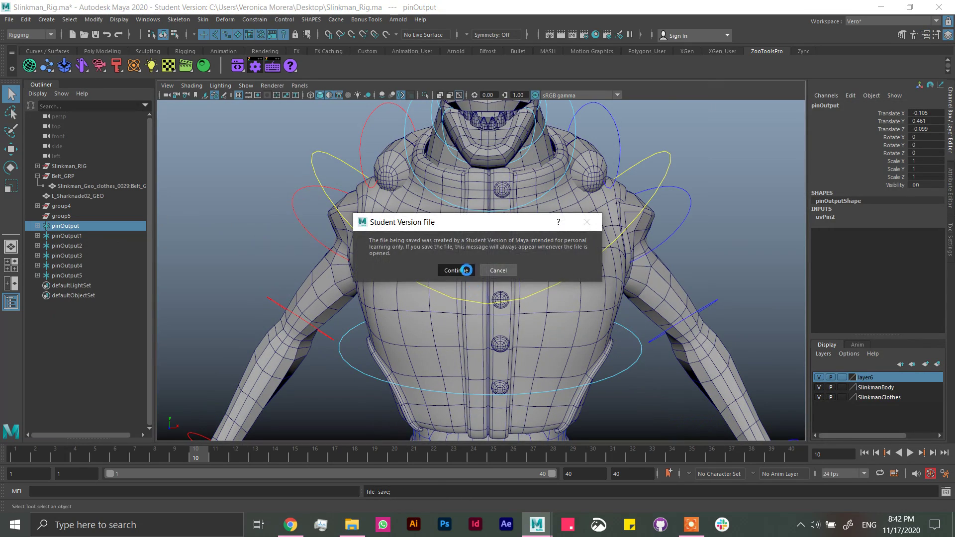
key(Return)
Step: Rotate thorax_CC to bend the torso and test that the buttons follow
mouse_move(564, 283)
alt+mouse_down()
mouse_move(518, 284)
mouse_move(433, 255)
mouse_move(438, 270)
alt+mouse_up()
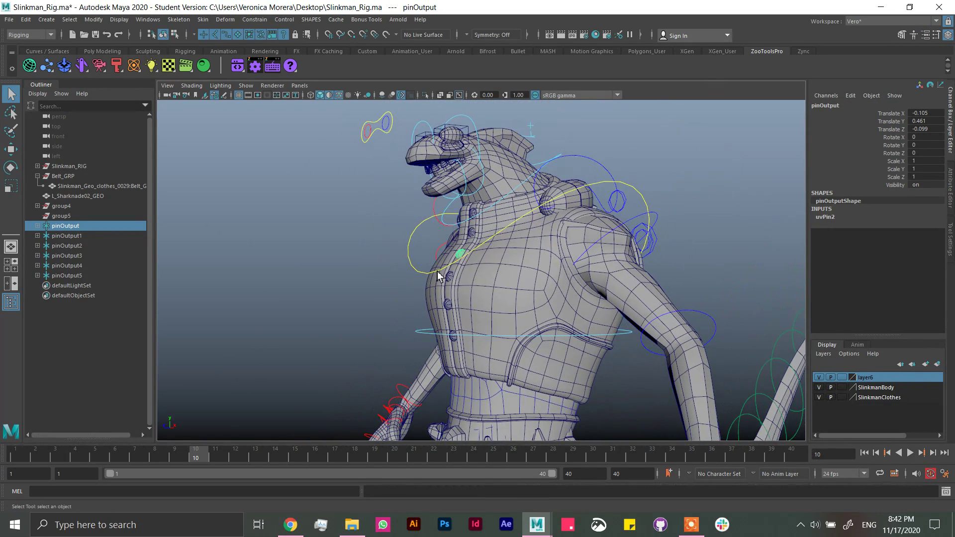
click(417, 330)
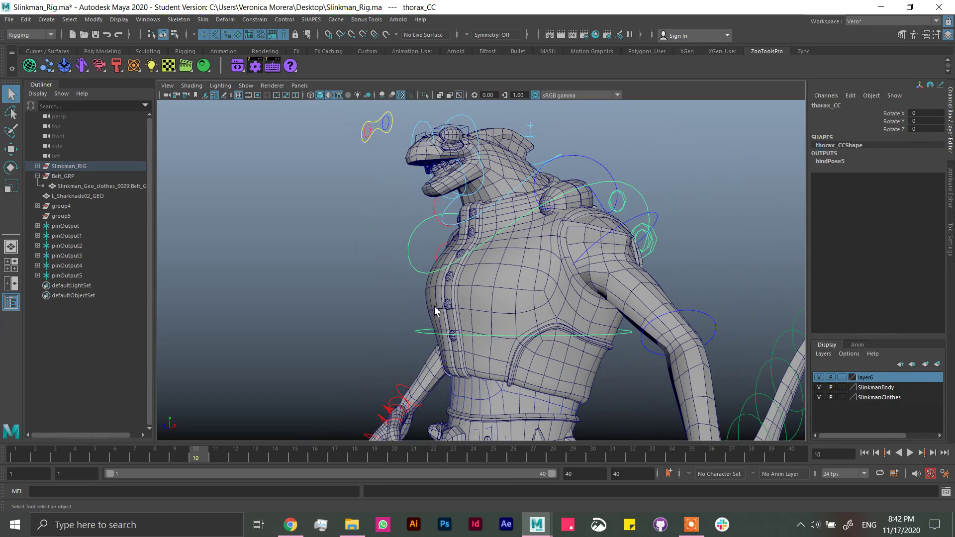
key(e)
mouse_move(474, 314)
mouse_down()
mouse_move(504, 278)
mouse_move(494, 274)
mouse_move(676, 237)
mouse_move(580, 251)
mouse_move(564, 228)
mouse_move(521, 258)
mouse_move(589, 251)
mouse_move(531, 230)
mouse_move(542, 265)
mouse_move(592, 309)
mouse_move(590, 261)
mouse_move(496, 279)
mouse_up()
click(541, 234)
click(563, 228)
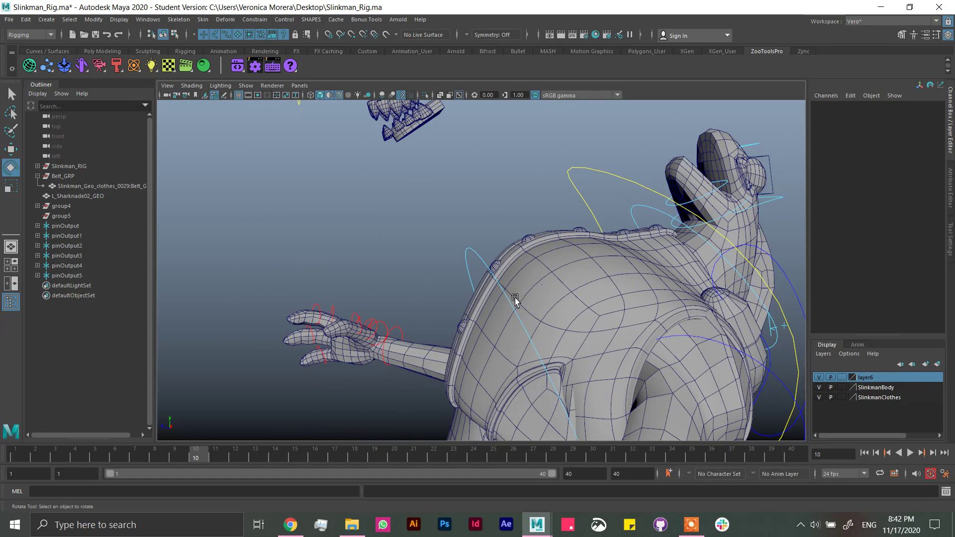
Step: Inspect the bent character from several angles, then reset thorax_CC's rotations to 0
mouse_move(472, 344)
alt+mouse_down()
mouse_move(547, 302)
mouse_move(490, 274)
alt+mouse_up()
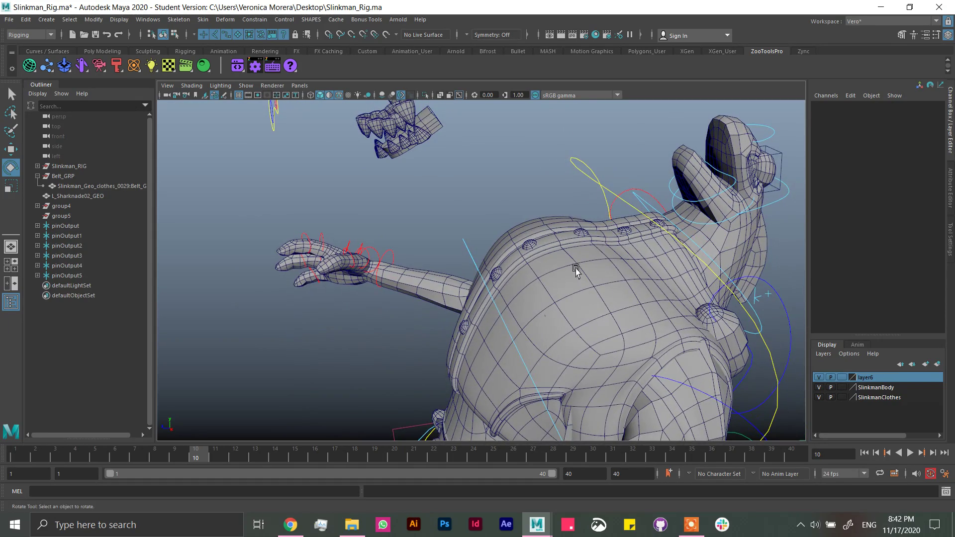
mouse_move(576, 269)
alt+mouse_down()
mouse_move(631, 266)
mouse_move(618, 266)
mouse_move(612, 292)
mouse_move(604, 261)
mouse_move(522, 242)
alt+mouse_up()
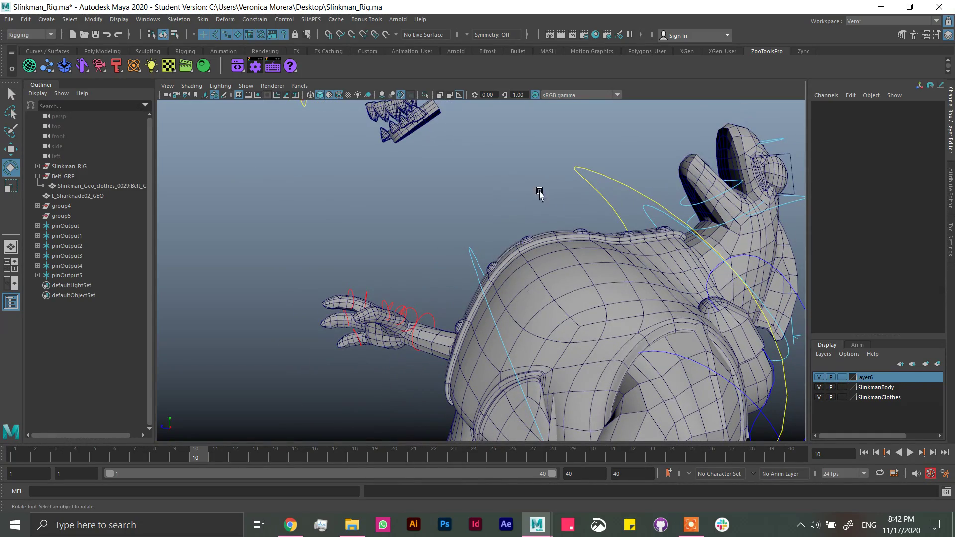
mouse_move(657, 206)
alt+mouse_down()
mouse_move(599, 251)
mouse_move(620, 217)
mouse_move(577, 219)
mouse_move(625, 224)
mouse_move(570, 229)
alt+mouse_up()
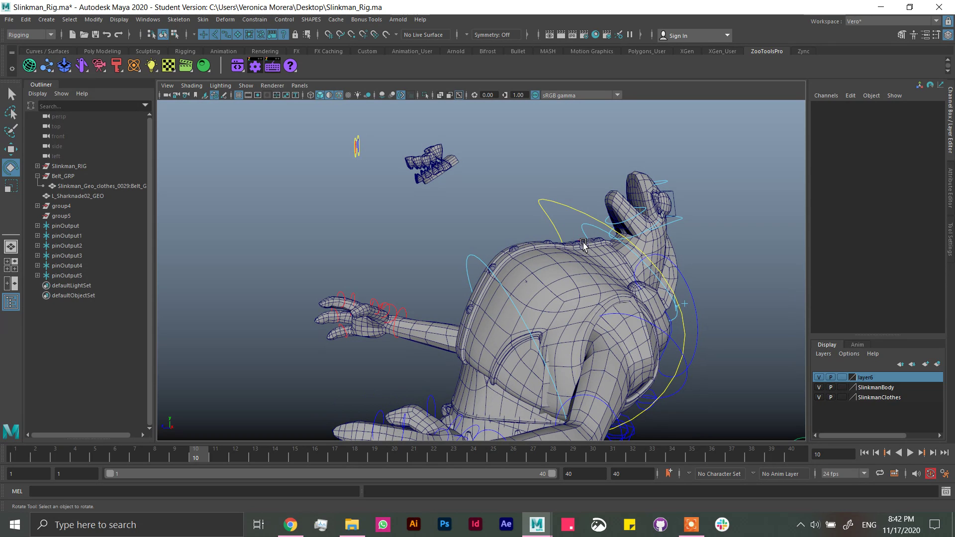
click(561, 205)
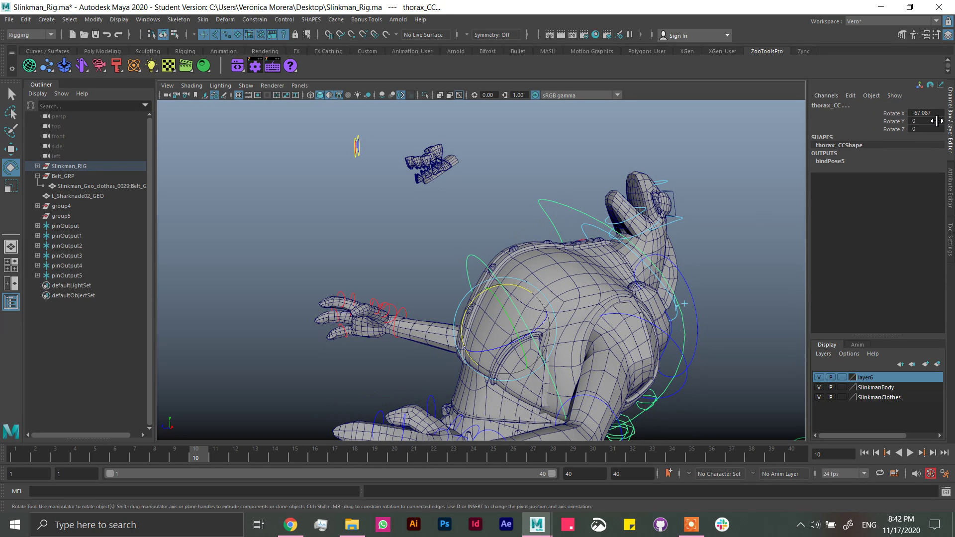
drag(937, 113, 935, 130)
text(0)
key(Return)
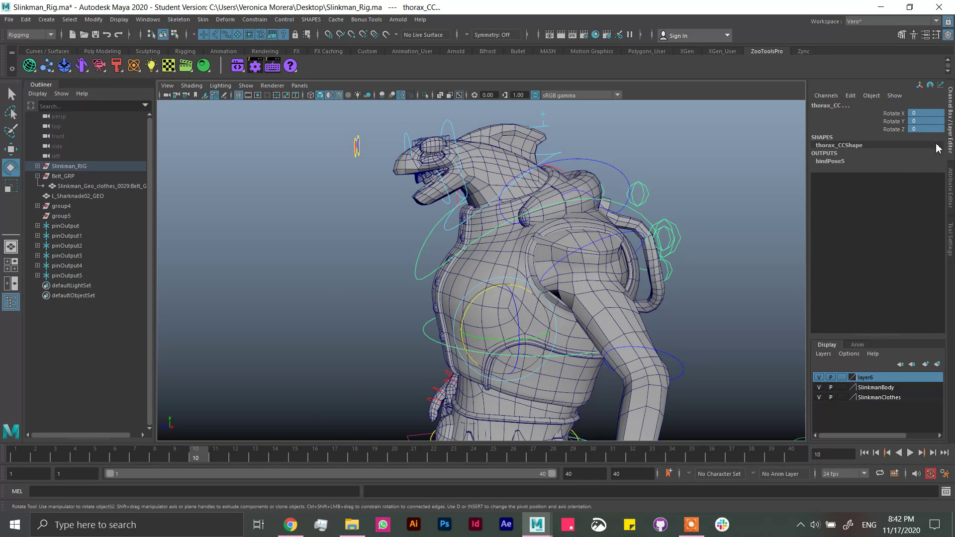
mouse_move(687, 336)
alt+mouse_down()
mouse_move(703, 189)
mouse_move(753, 231)
mouse_move(715, 238)
alt+mouse_up()
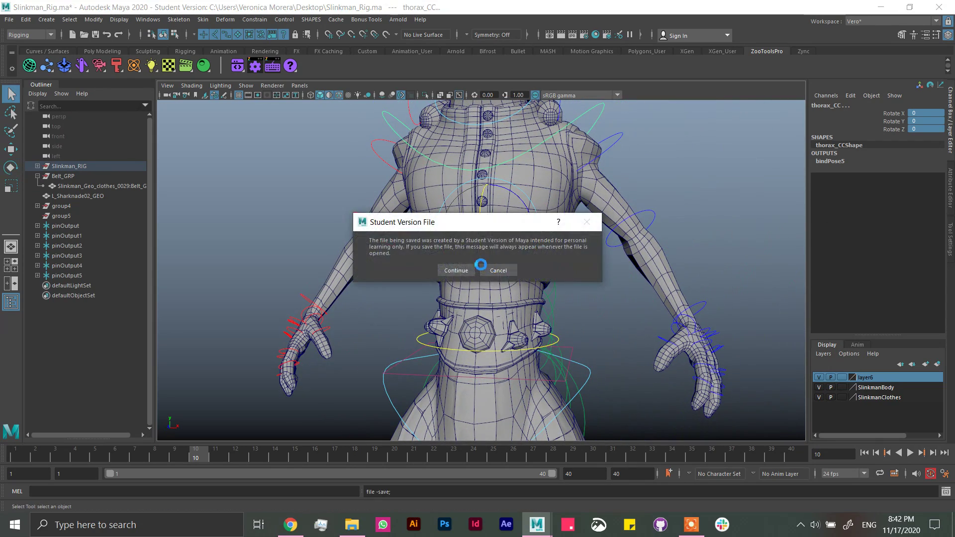
Step: Save the rig, then duplicate the belt mesh as Belt_GEO
click(465, 268)
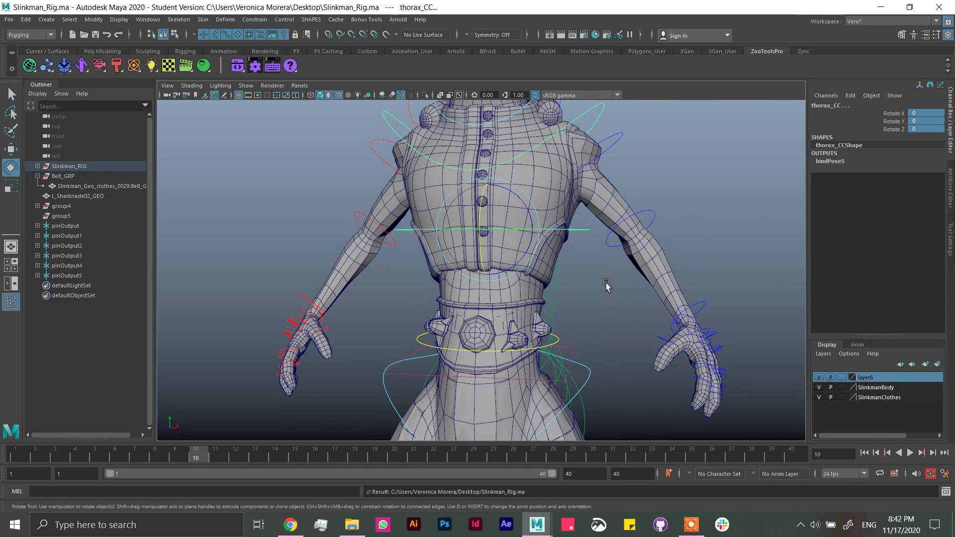
alt+drag(606, 285, 593, 317)
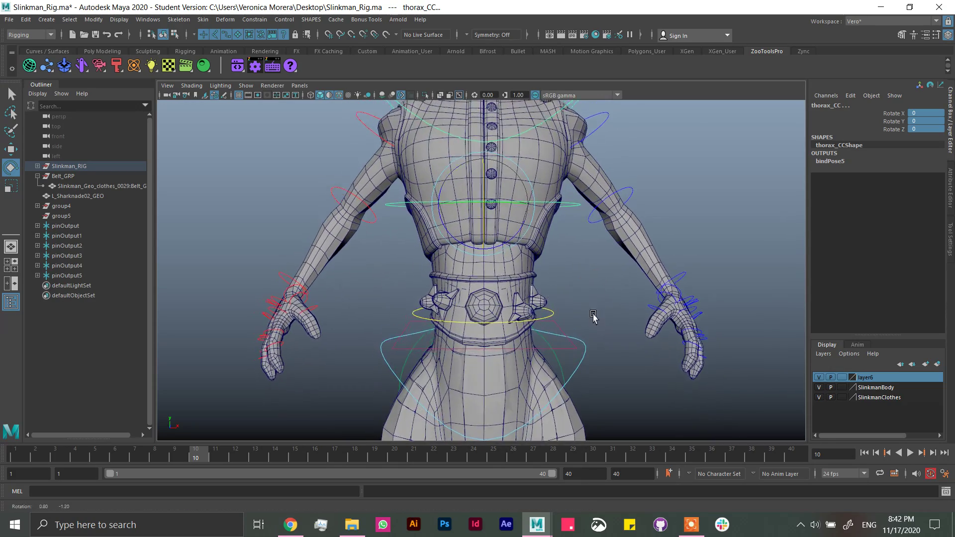
alt+right_drag(594, 317, 647, 357)
alt+drag(610, 326, 590, 321)
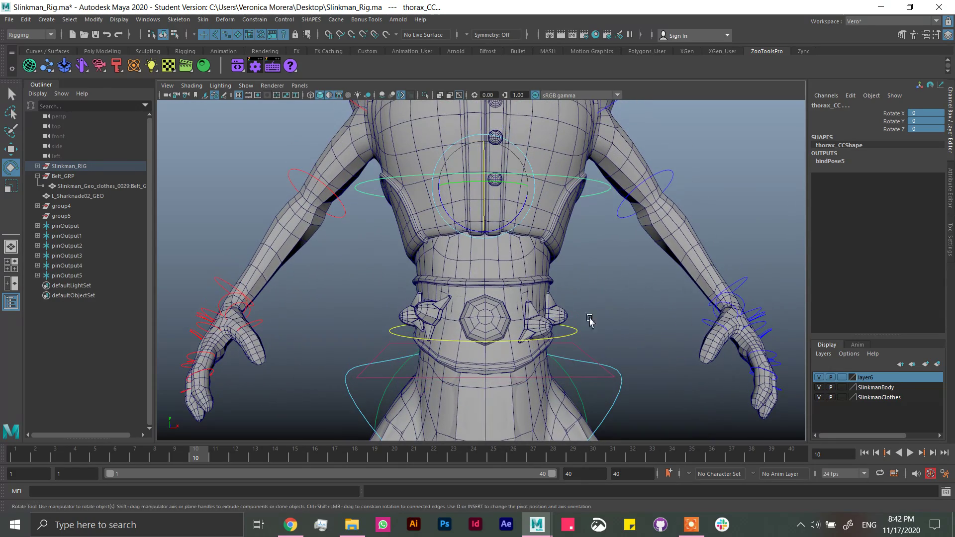
click(517, 287)
click(514, 283)
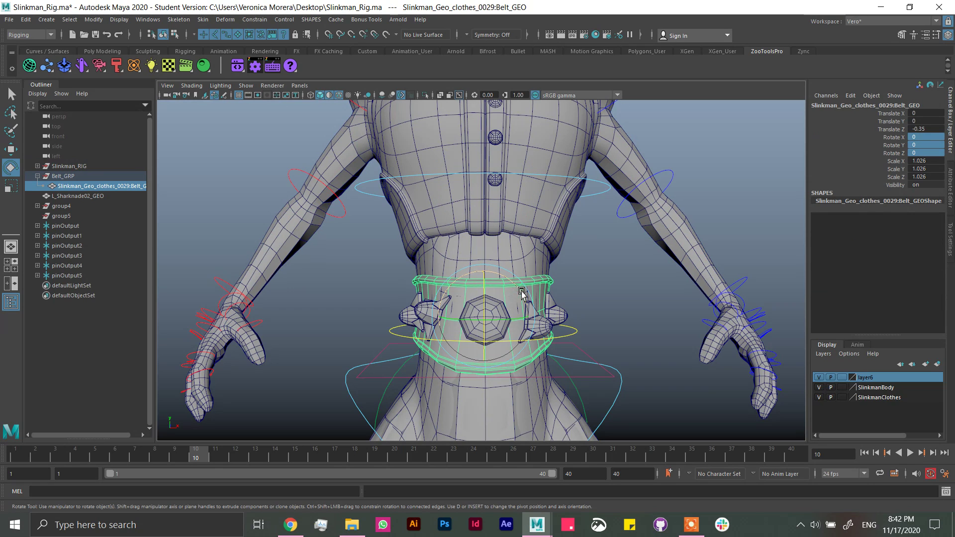
key(ctrl+d)
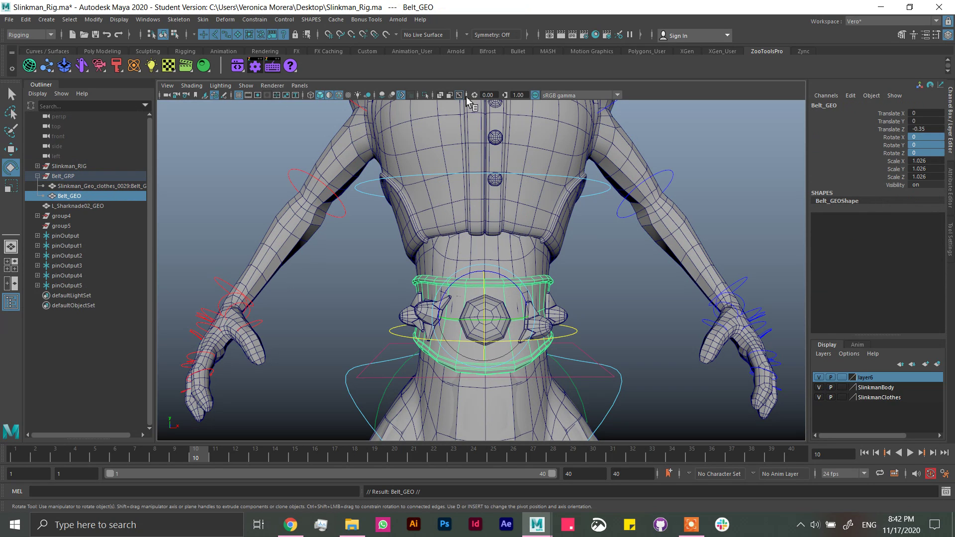
Step: Isolate Belt_GEO and delete every face outside its middle band loop
click(425, 95)
click(606, 309)
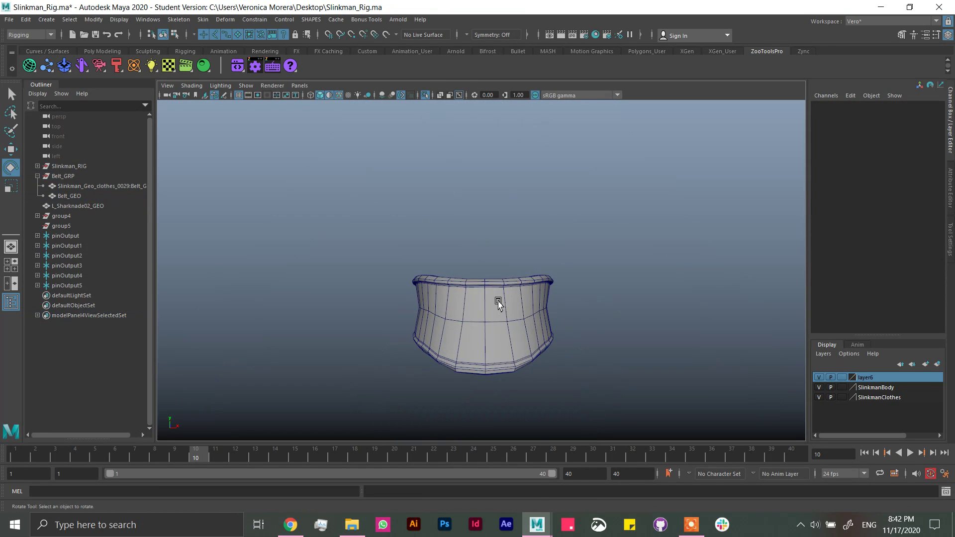
right_drag(498, 303, 496, 277)
click(477, 305)
key(q)
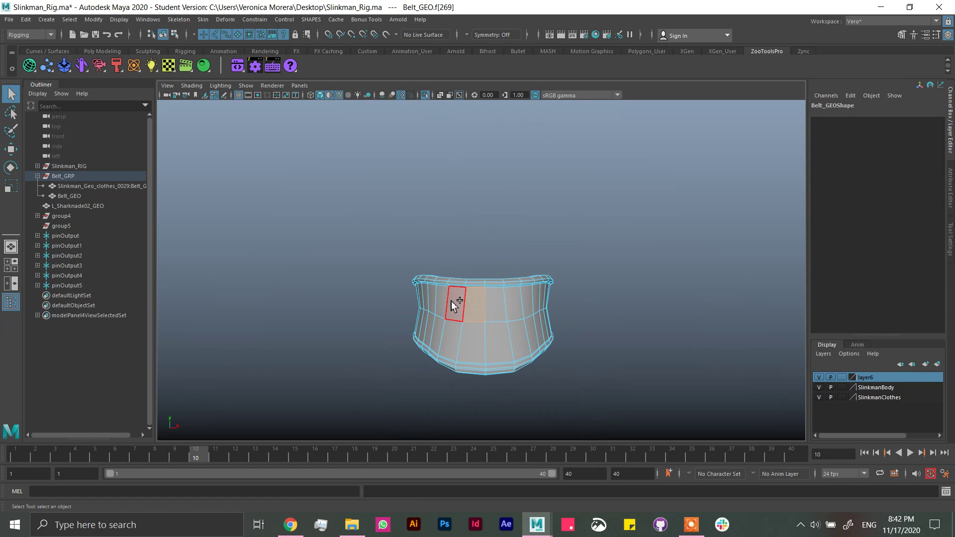
click(476, 343)
shift+double_click(473, 315)
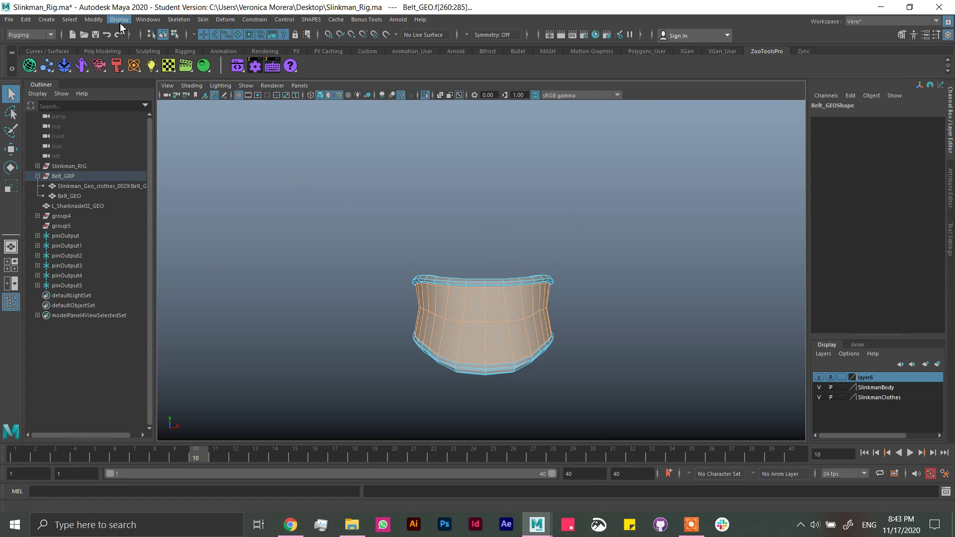
click(69, 19)
click(100, 85)
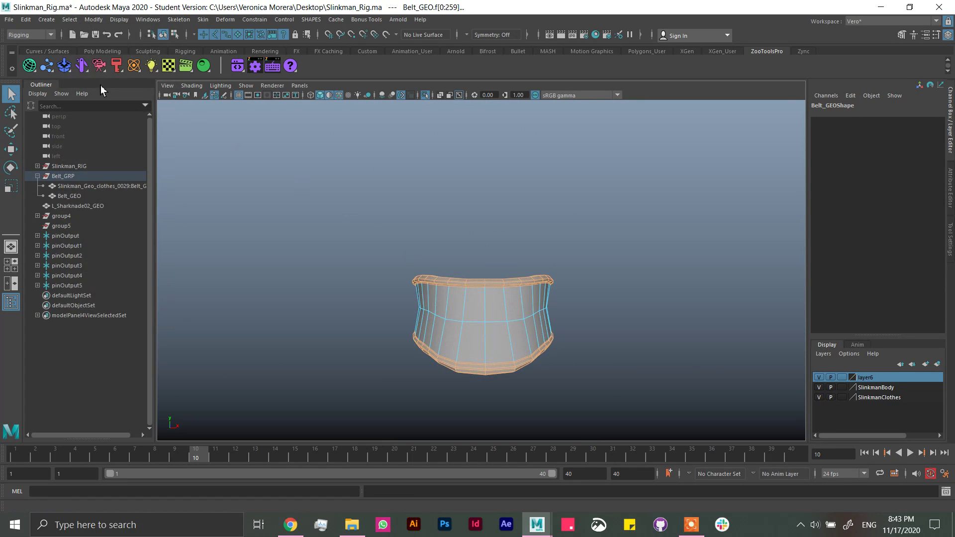
key(Delete)
Step: Exit isolate view, return Belt_GEO to object mode and freeze all its transforms
click(424, 95)
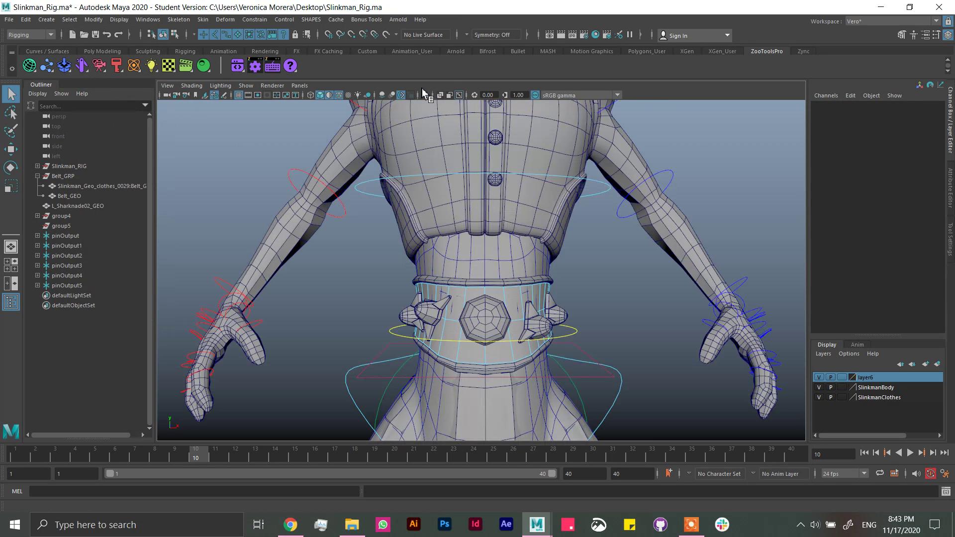
right_click(443, 341)
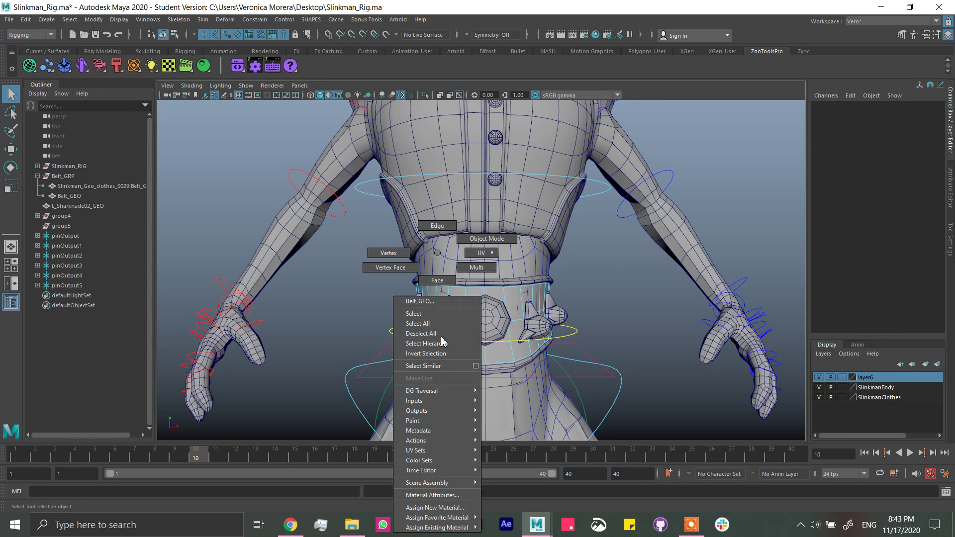
click(483, 240)
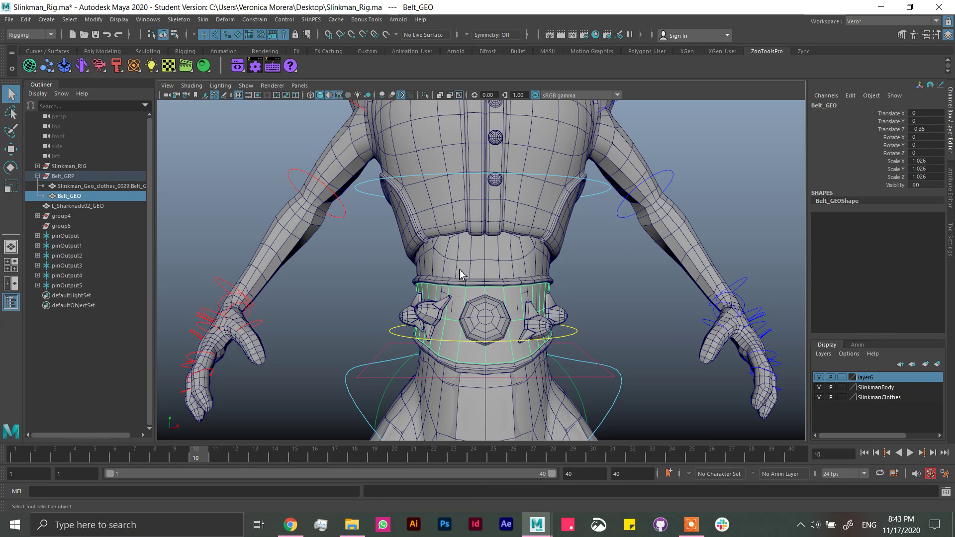
right_click(904, 170)
mouse_move(851, 336)
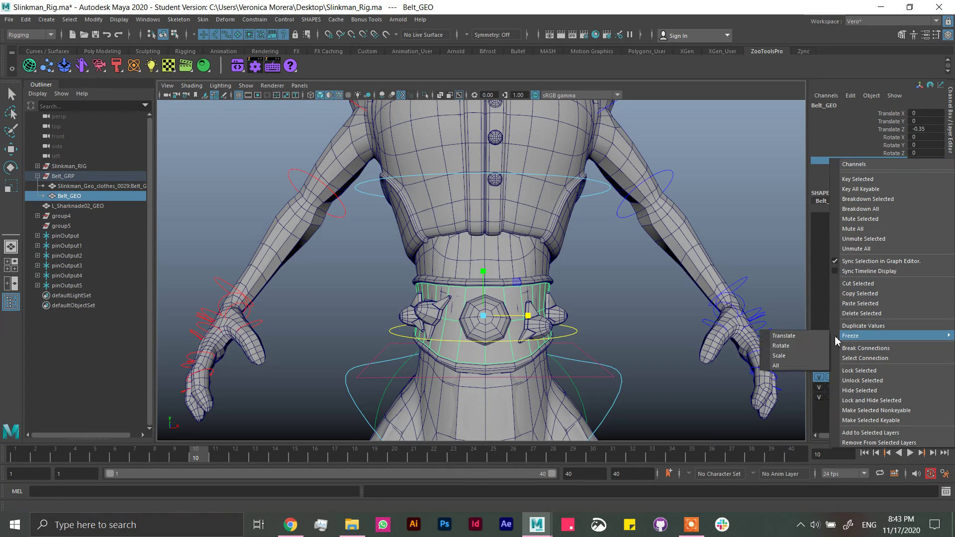
click(776, 367)
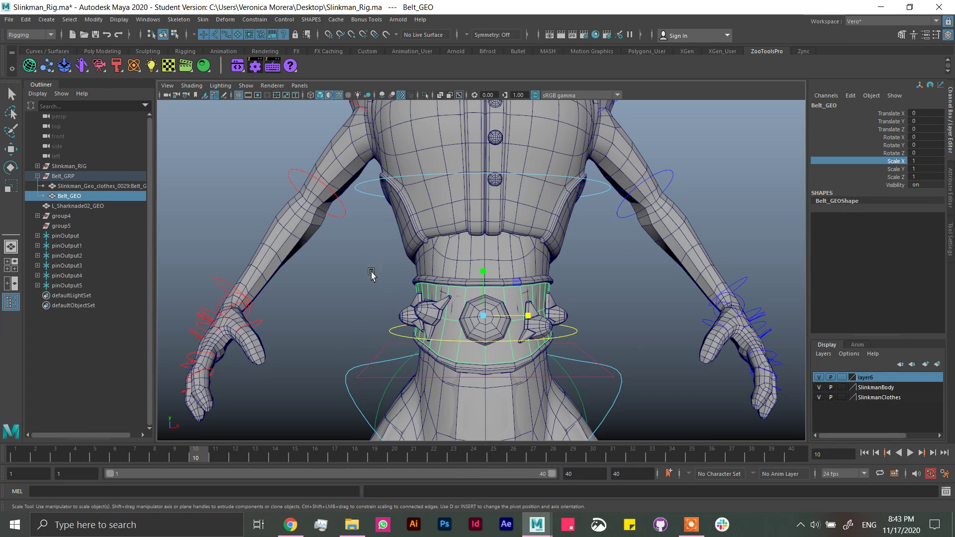
click(10, 149)
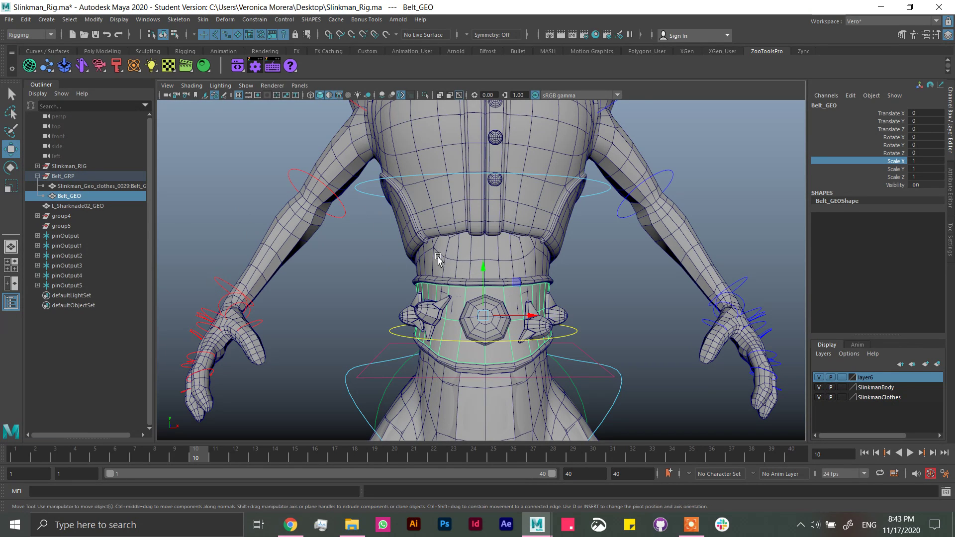
scroll(438, 257, down, 2)
scroll(440, 264, down, 2)
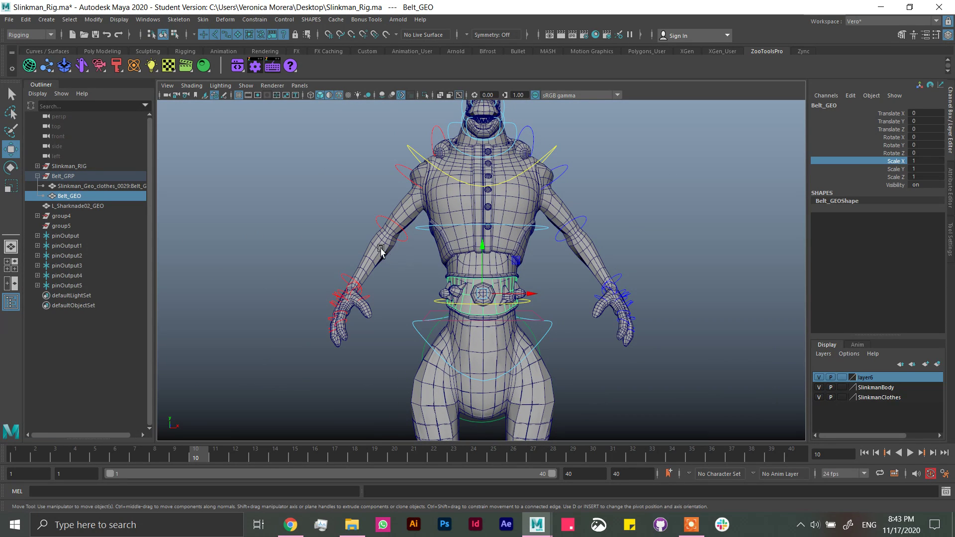
Step: Select Belt_GEO with Tights_GEO, try a default wrap, then undo it
shift+click(464, 270)
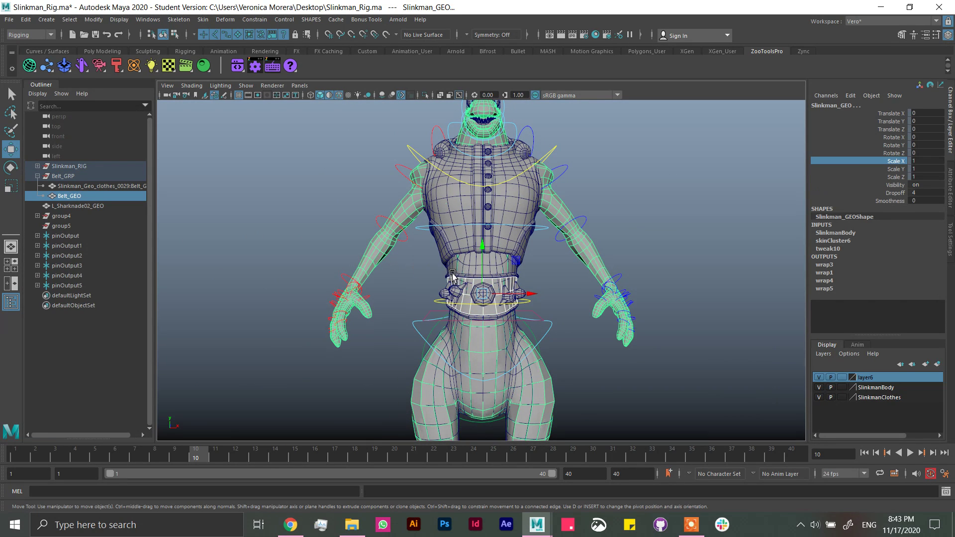
shift+click(459, 276)
shift+click(456, 269)
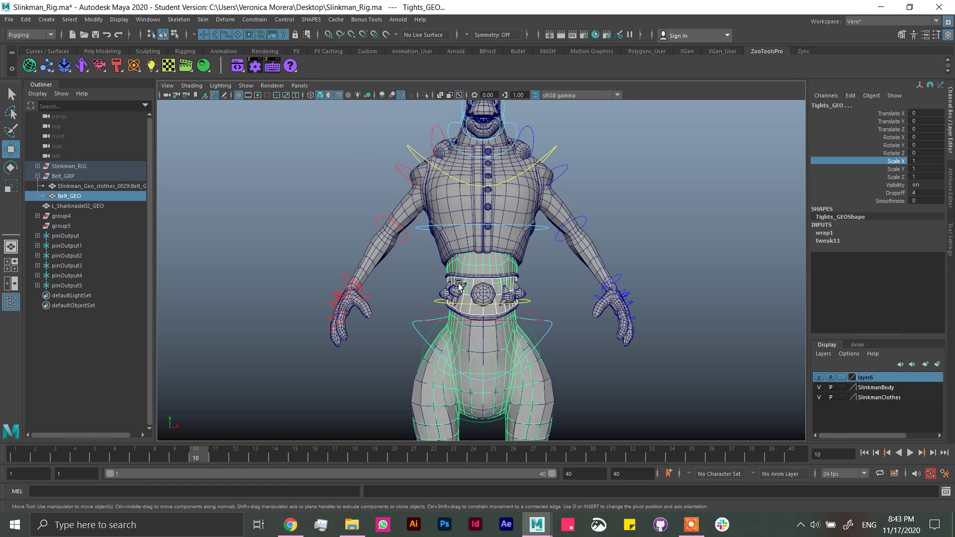
click(225, 19)
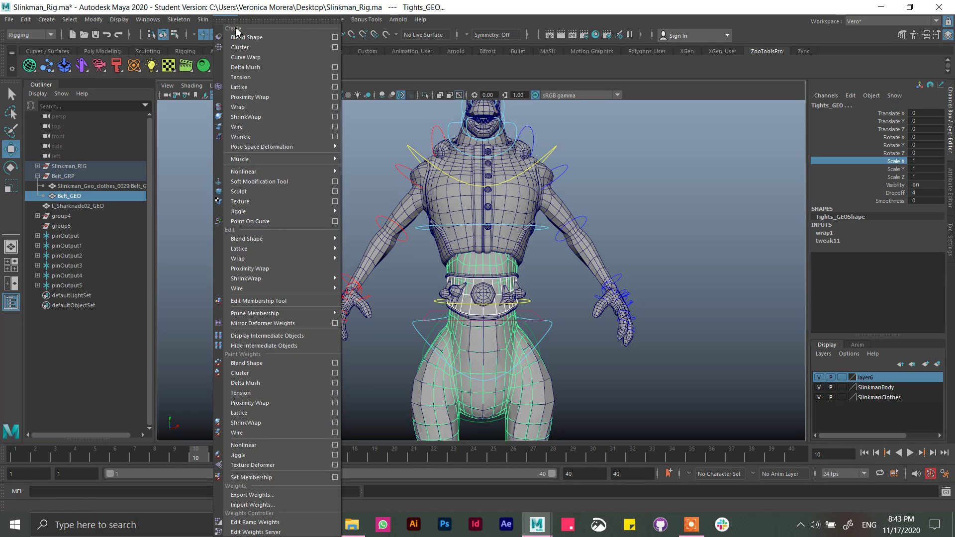
click(258, 108)
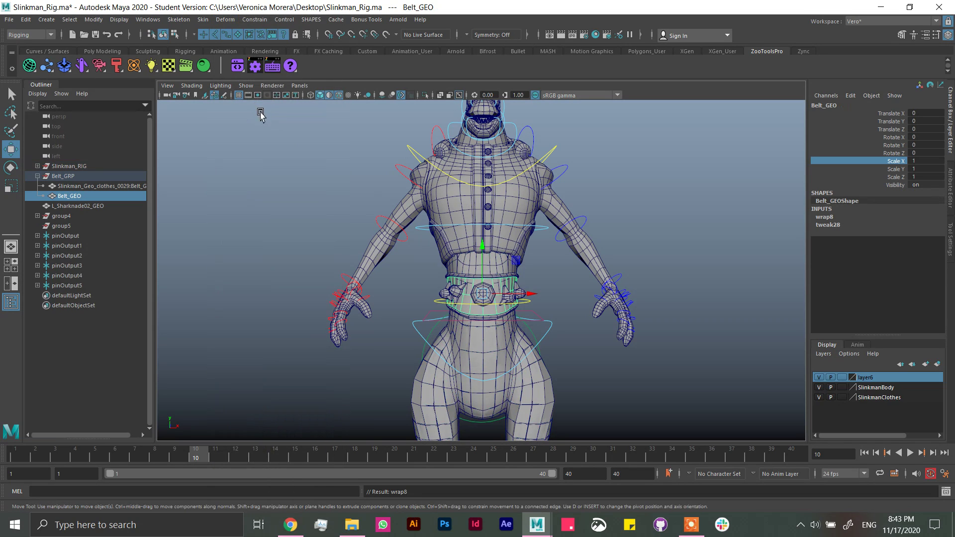
key(ctrl+z)
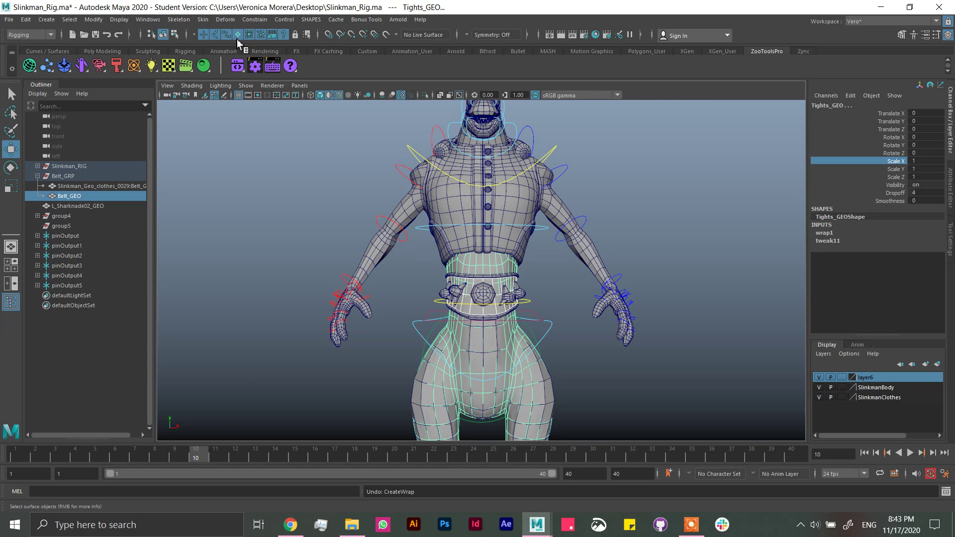
Step: Wrap Belt_GEO to Tights_GEO with Exclusive bind and save the file
click(225, 20)
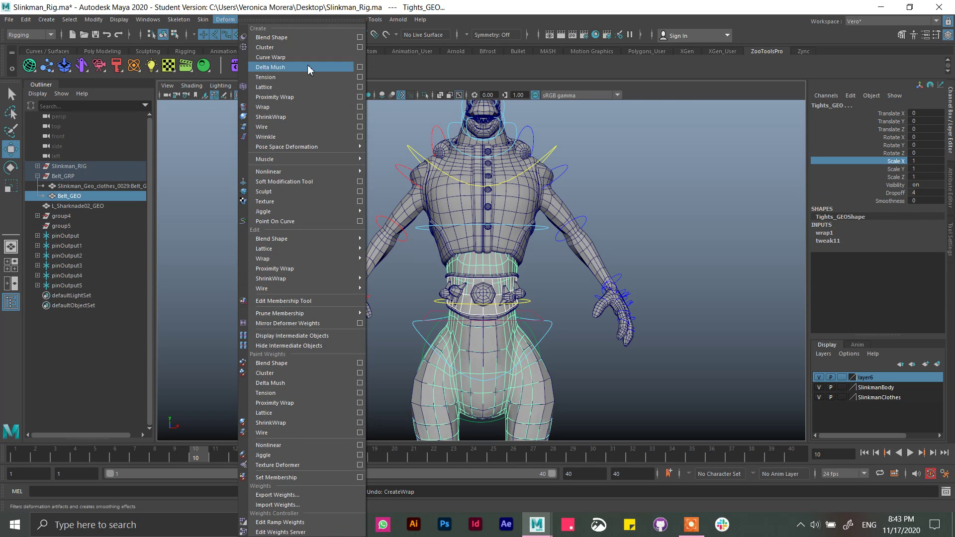
click(359, 106)
click(140, 226)
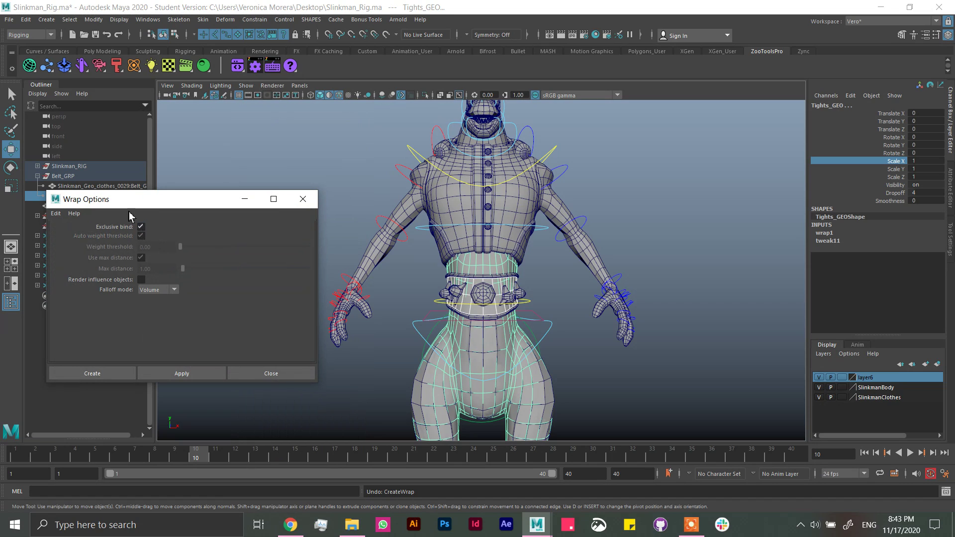
click(107, 375)
click(579, 309)
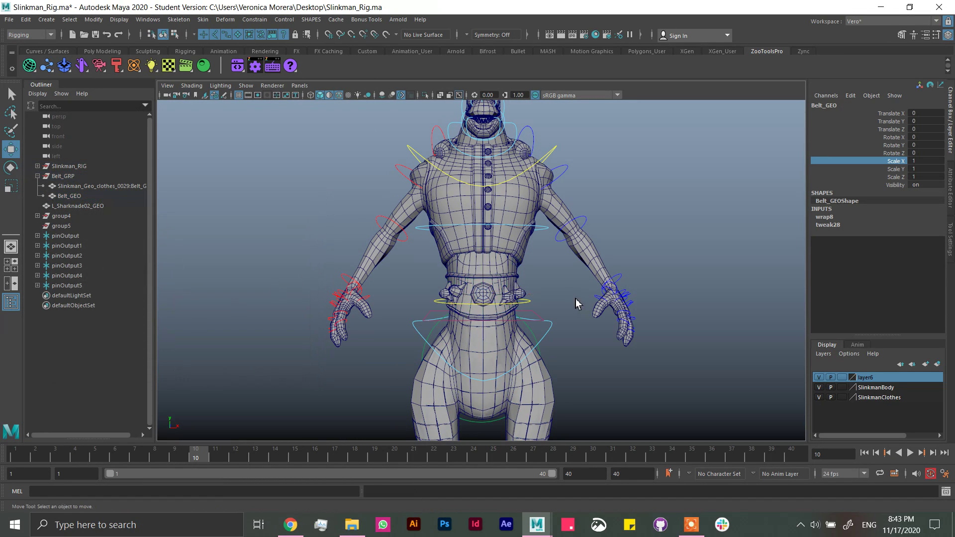
key(ctrl+s)
click(456, 272)
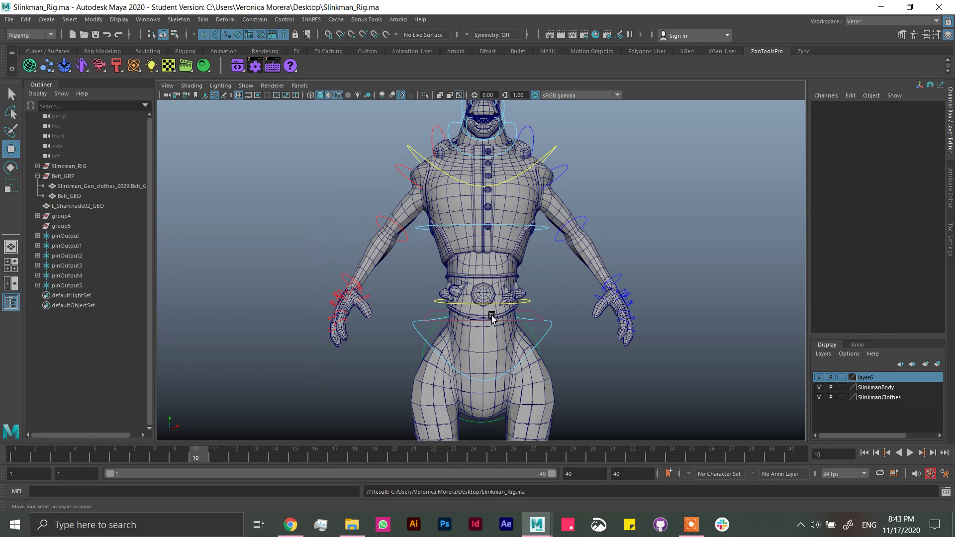
Step: Isolate Belt_GEO together with the gem-and-spike group4 in the viewport
scroll(492, 309, up, 6)
key(w)
scroll(502, 314, down, 1)
click(508, 312)
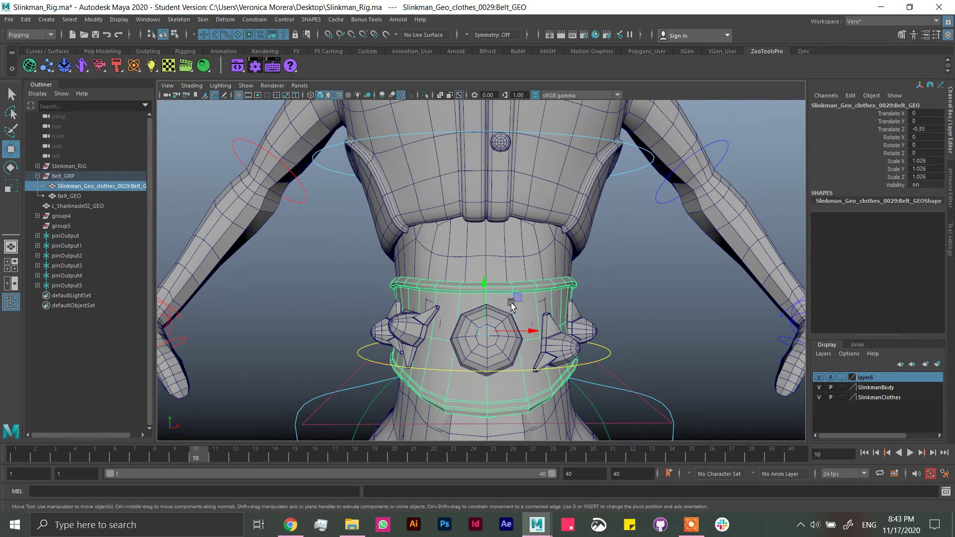
click(70, 196)
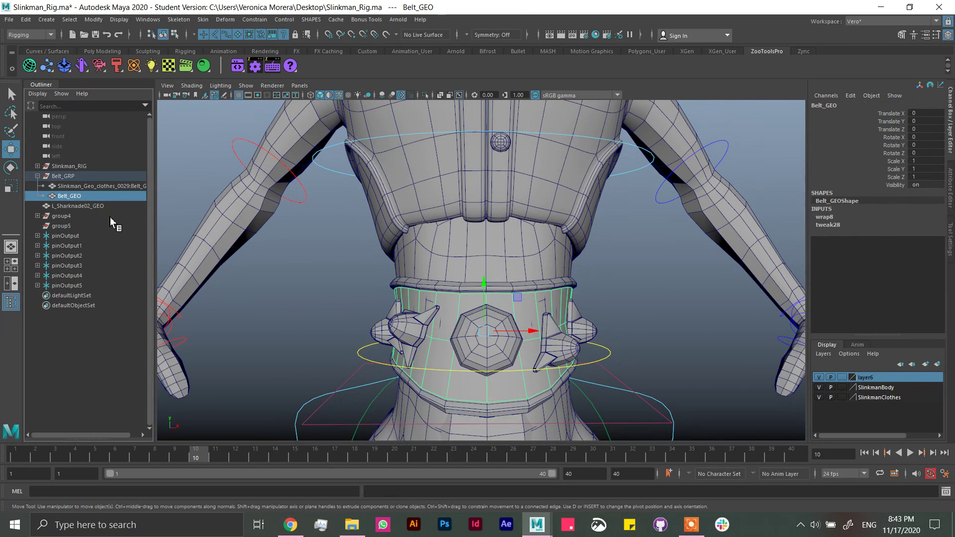
ctrl+click(66, 217)
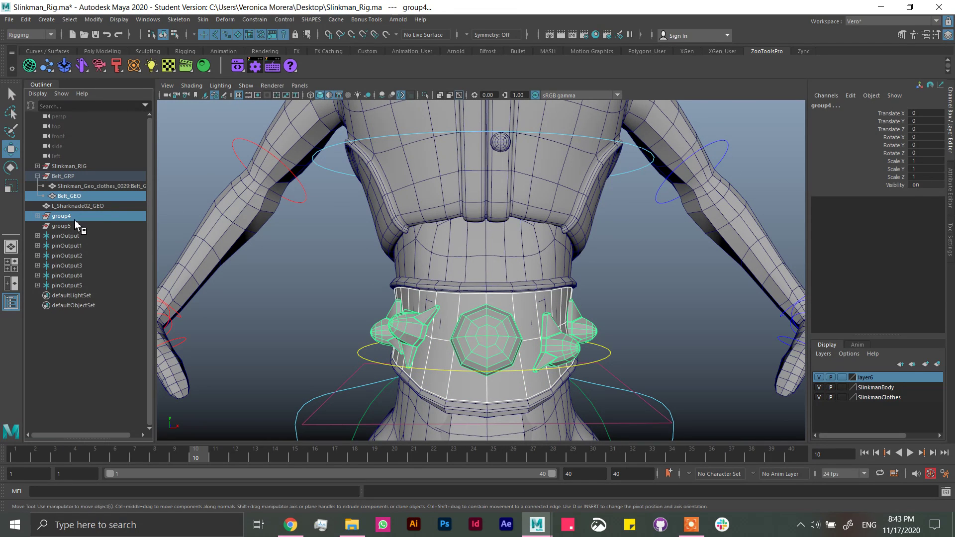
click(425, 95)
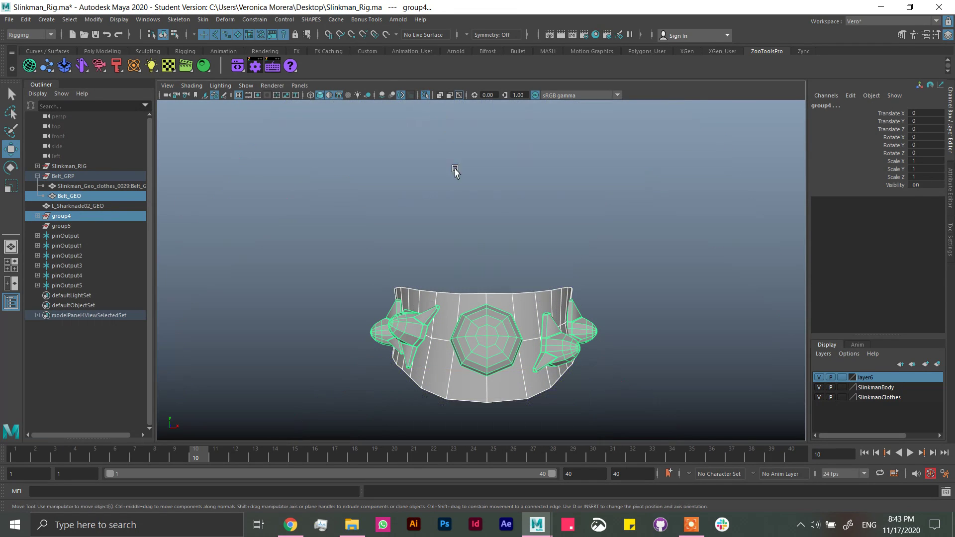
mouse_move(452, 170)
alt+mouse_down()
mouse_move(545, 336)
mouse_move(595, 312)
alt+mouse_up()
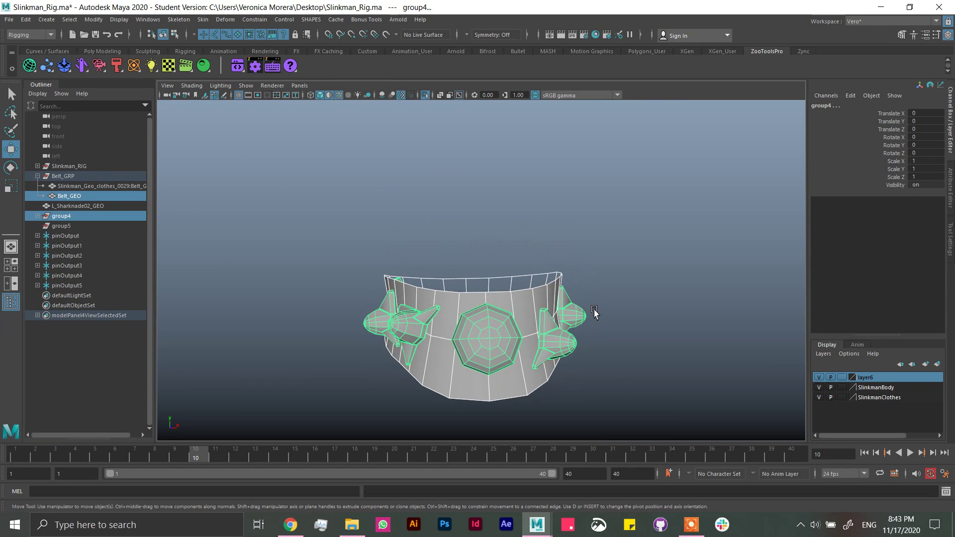
Step: Template layer6, then put Belt_GEO in vertex mode and pick vtx[12]
shift+click(547, 298)
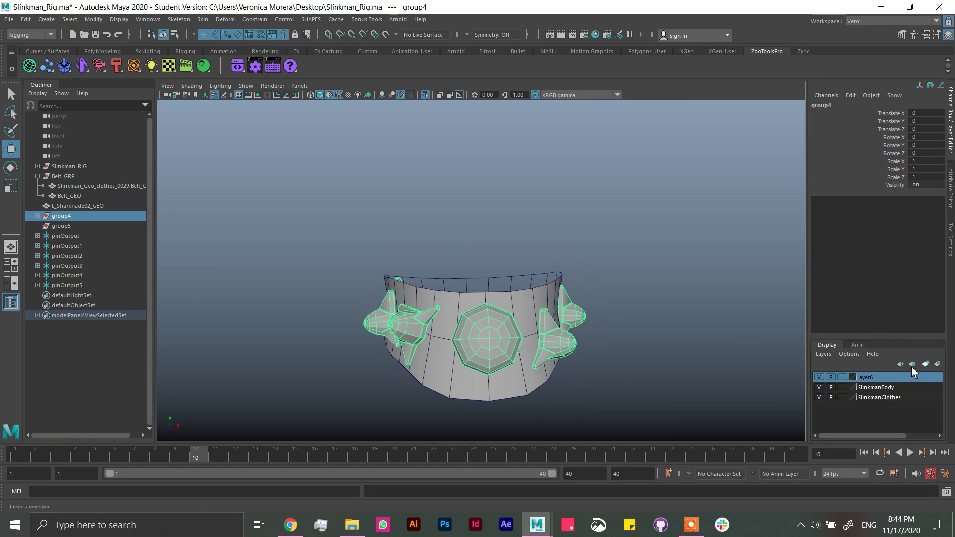
click(842, 378)
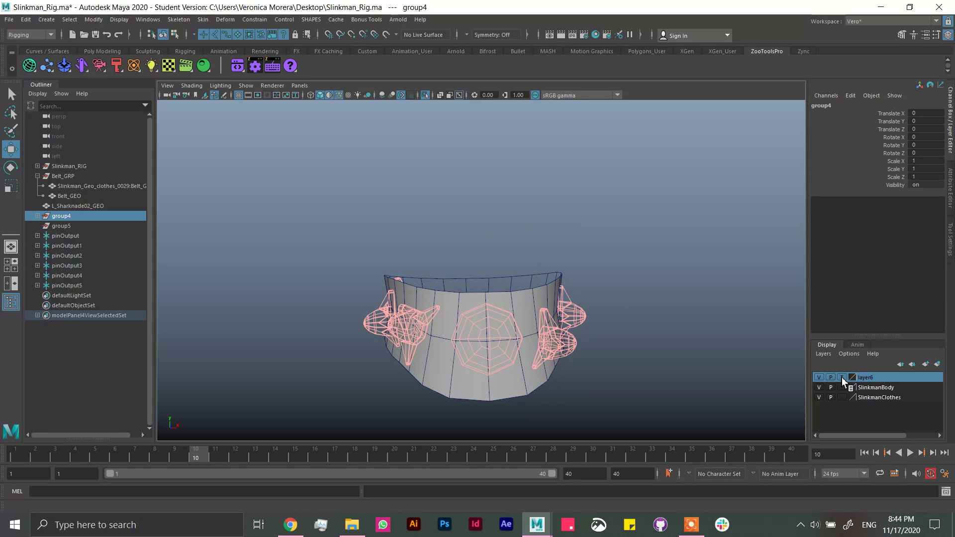
click(597, 323)
alt+drag(596, 329, 473, 318)
click(472, 318)
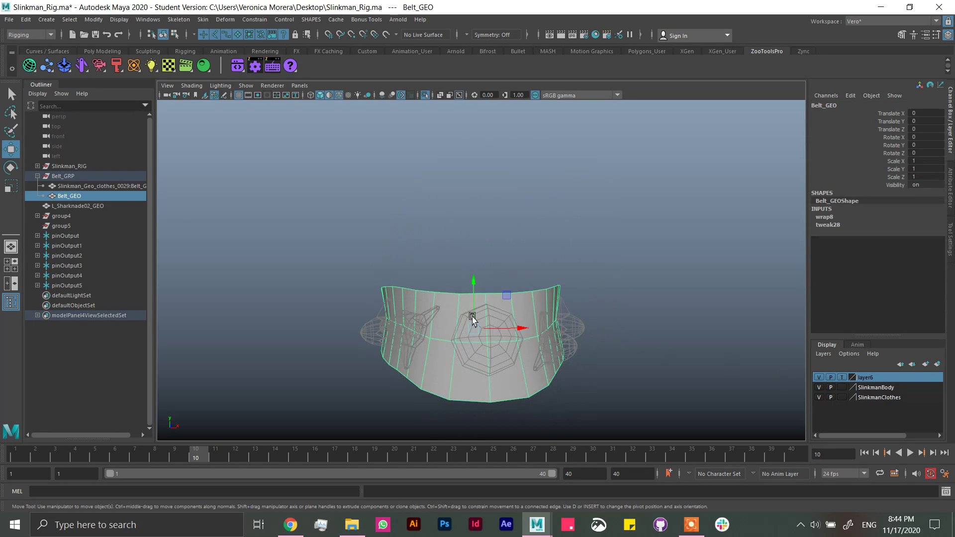
right_drag(445, 296, 418, 296)
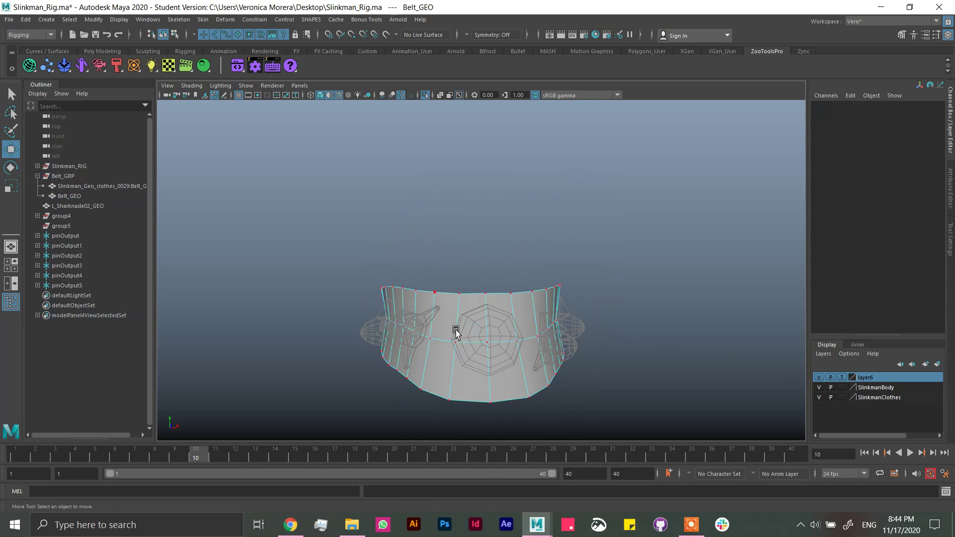
click(484, 345)
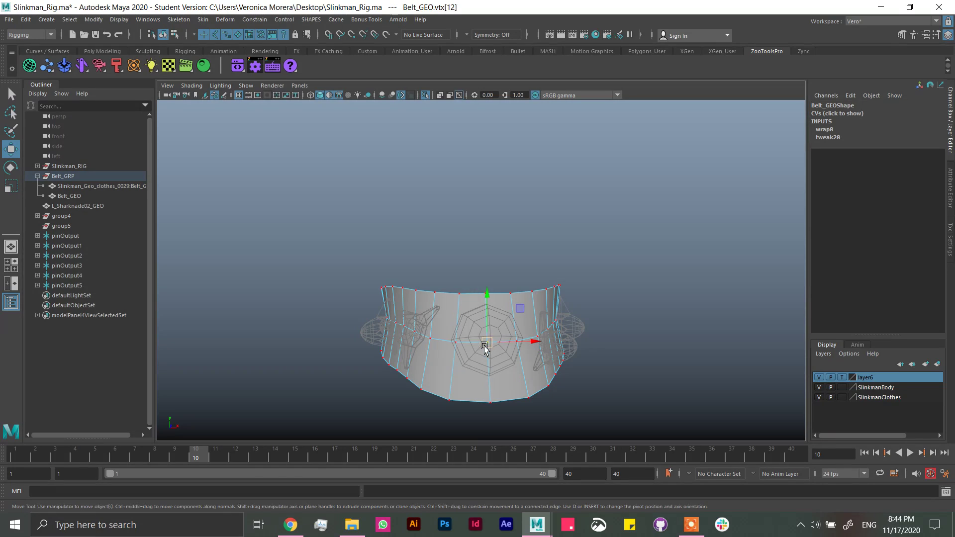
Step: Rename the pinOutput locator to pinOutput0
click(75, 237)
double_click(82, 236)
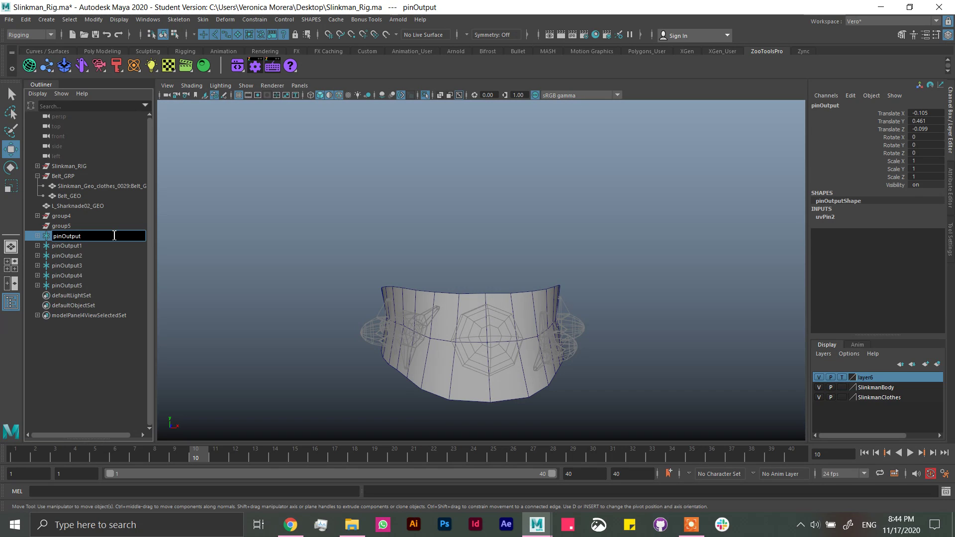
text(0)
key(Return)
Step: Select belt vertices in vertex mode, starting with vtx[0]
click(474, 341)
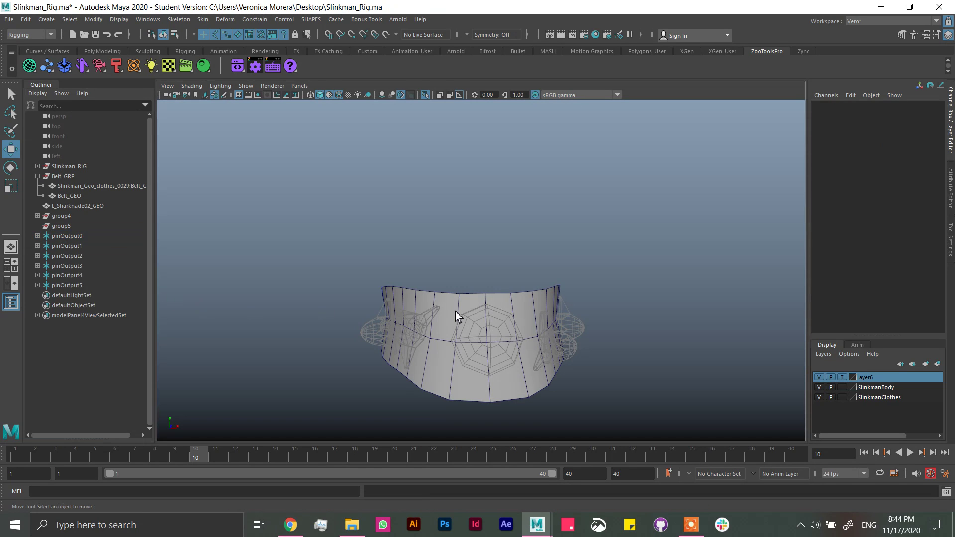
click(439, 299)
right_drag(441, 297, 419, 304)
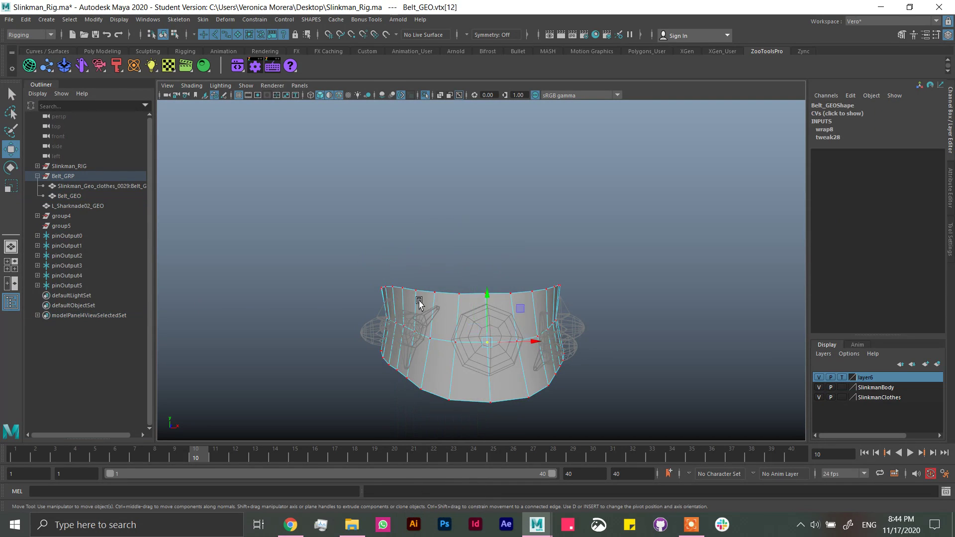
alt+drag(396, 347, 437, 346)
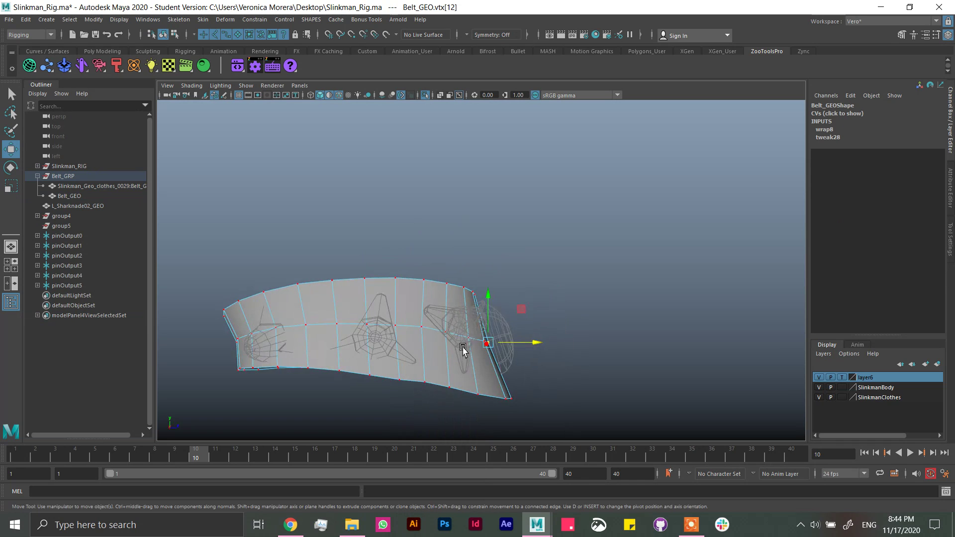
click(428, 343)
mouse_move(351, 342)
alt+mouse_down()
mouse_move(377, 366)
mouse_move(499, 360)
alt+mouse_up()
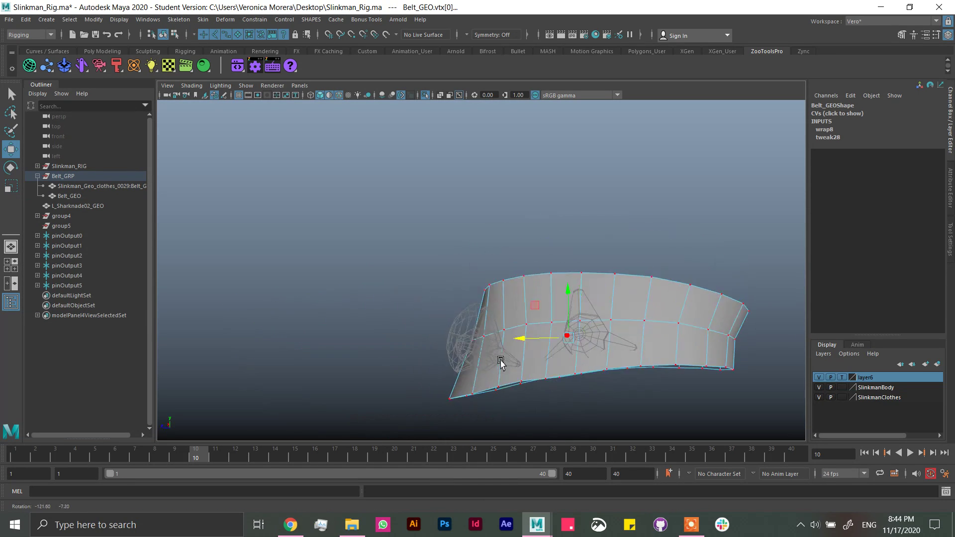
mouse_move(576, 348)
alt+mouse_down()
mouse_move(537, 346)
mouse_move(550, 346)
mouse_move(548, 375)
mouse_move(388, 359)
mouse_move(474, 321)
mouse_move(597, 347)
mouse_move(449, 281)
alt+mouse_up()
key(q)
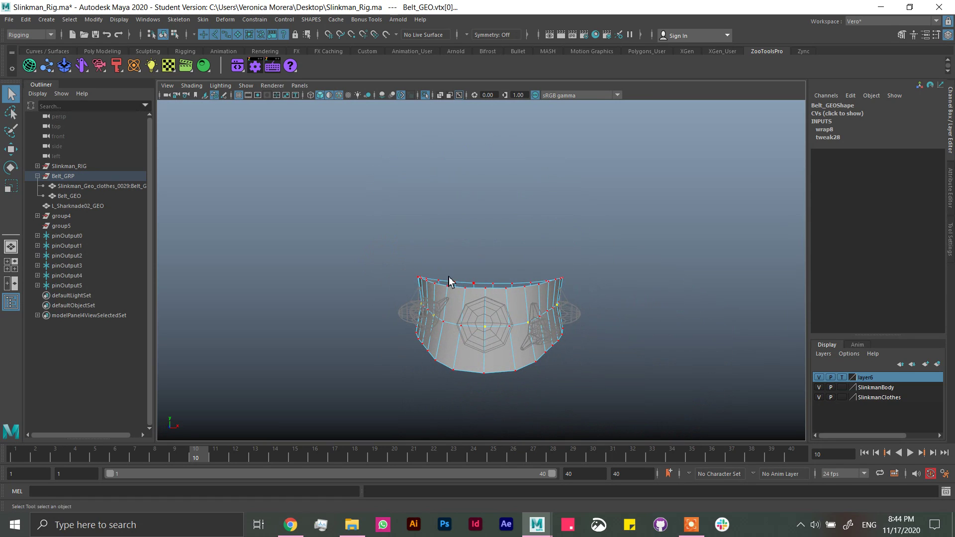
Step: Create UV pin locators on the selected belt vertices with Constrain > Rivet
click(255, 20)
mouse_move(599, 279)
alt+mouse_down()
mouse_move(637, 274)
mouse_move(405, 271)
mouse_move(414, 274)
alt+mouse_up()
mouse_move(444, 343)
alt+mouse_down()
mouse_move(476, 335)
mouse_move(576, 347)
mouse_move(624, 381)
mouse_move(560, 318)
mouse_move(589, 291)
alt+mouse_up()
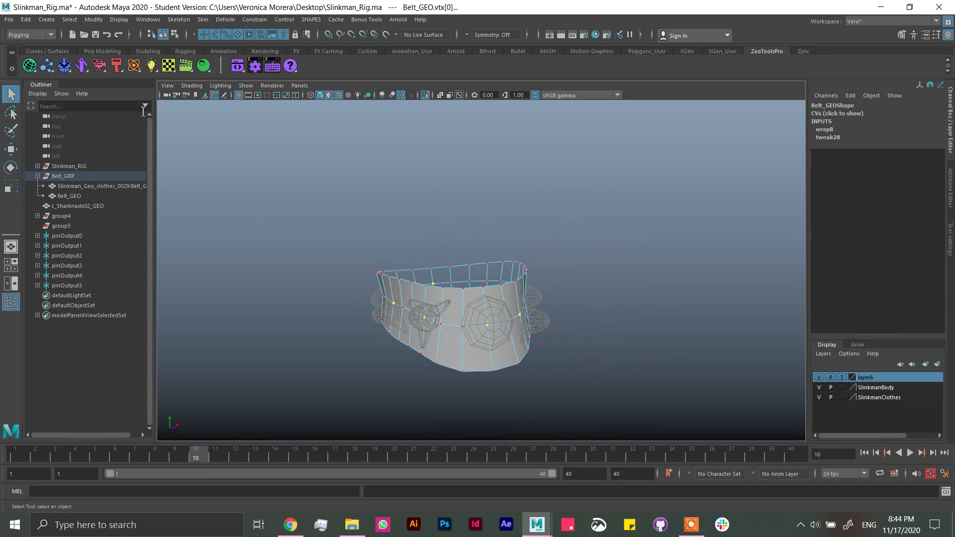
click(255, 20)
click(277, 104)
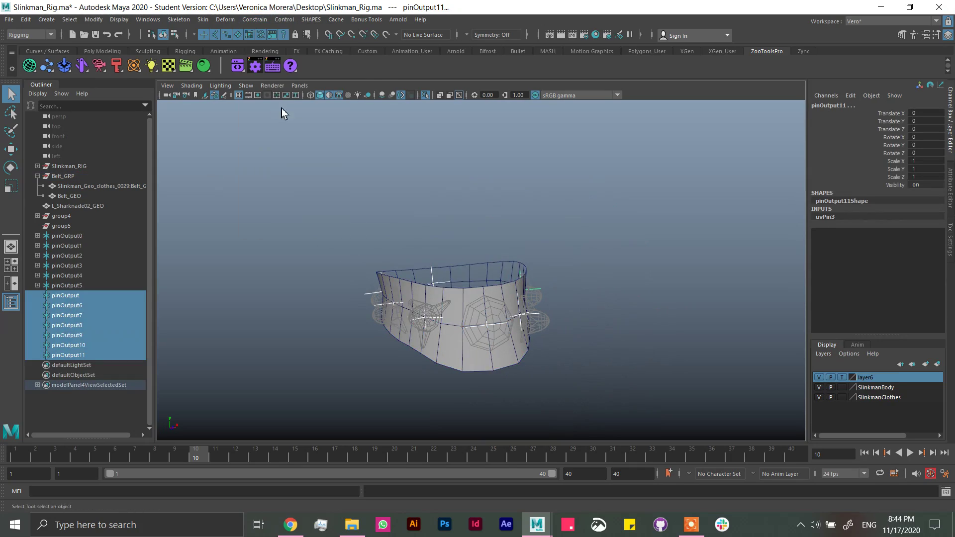
Step: Turn off Isolate Select to show the whole character and save the scene
click(427, 96)
mouse_move(461, 305)
alt+mouse_down()
mouse_move(539, 347)
mouse_move(350, 332)
mouse_move(554, 337)
mouse_move(567, 323)
alt+mouse_up()
key(ctrl+s)
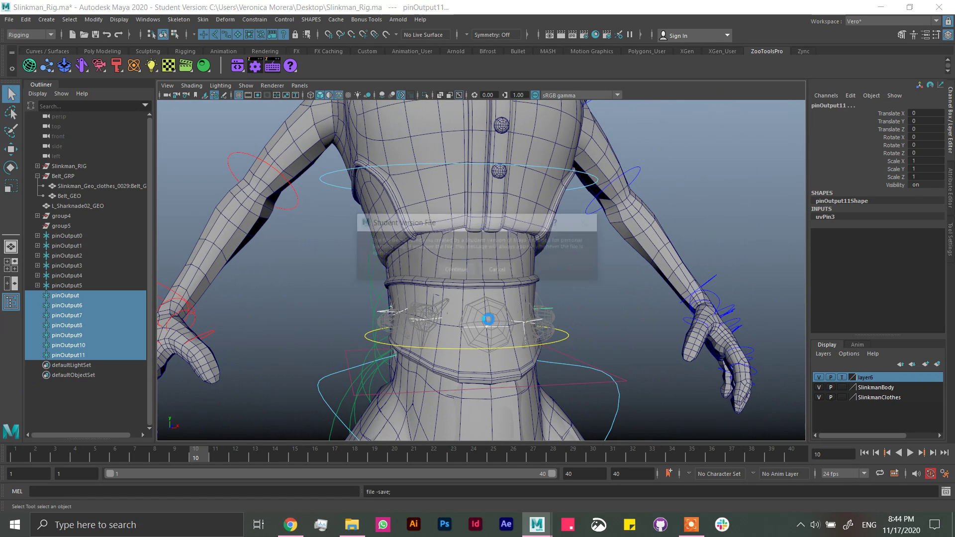
click(458, 275)
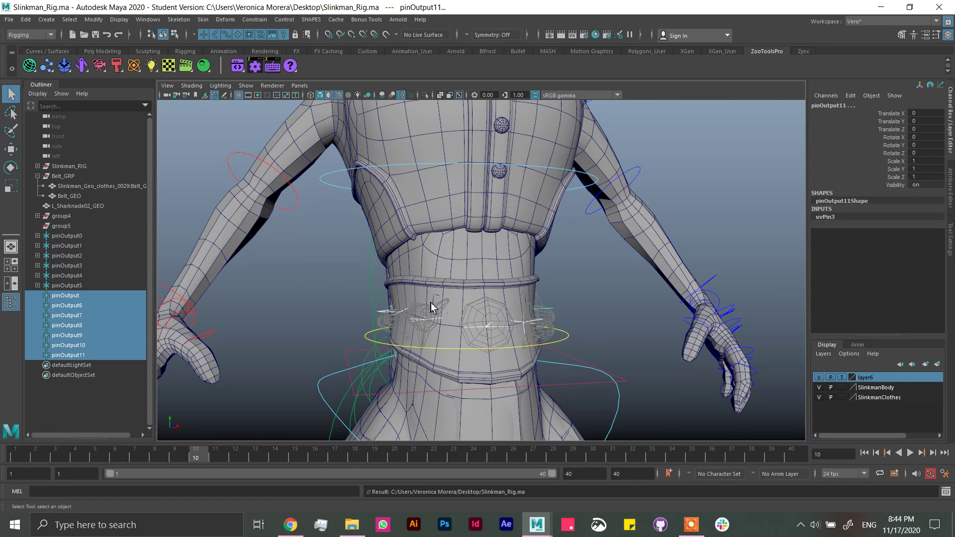
Step: Parent pinOutput0–5 under group5, then select pinOutput and pinOutput6–11
click(80, 286)
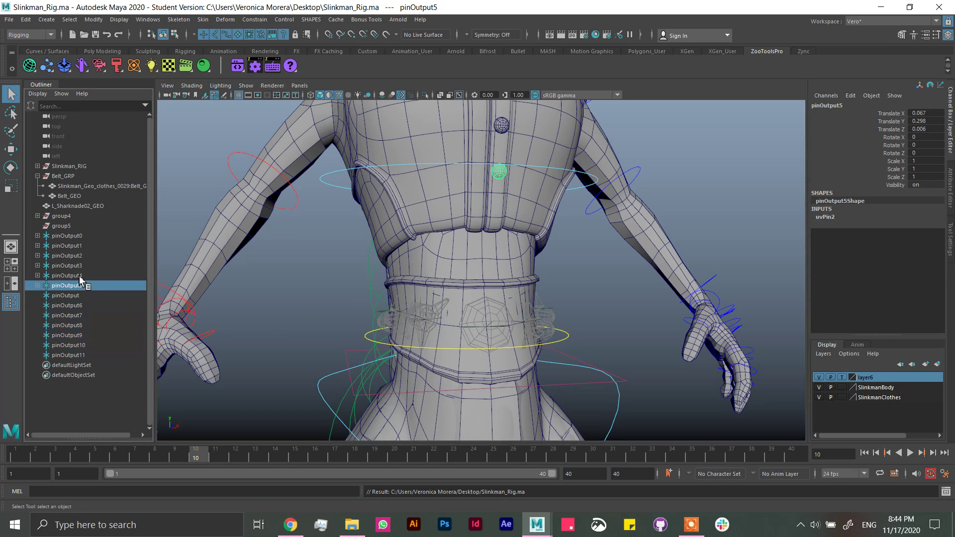
shift+click(81, 240)
shift+click(71, 227)
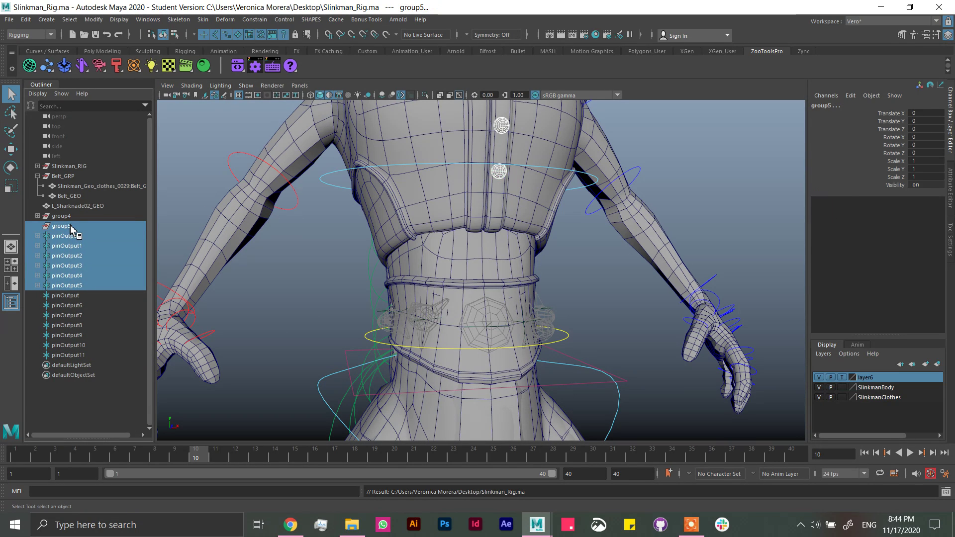
key(p)
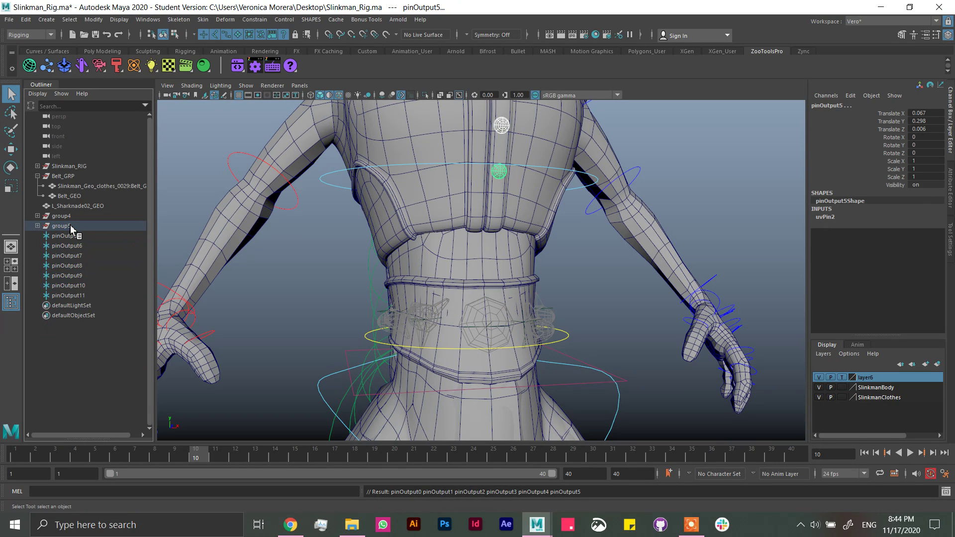
click(78, 237)
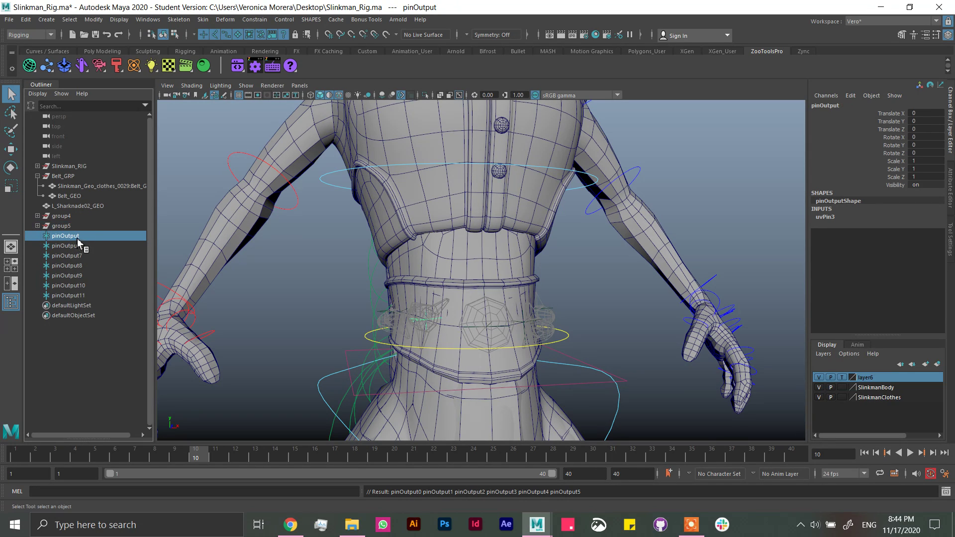
drag(83, 256, 87, 302)
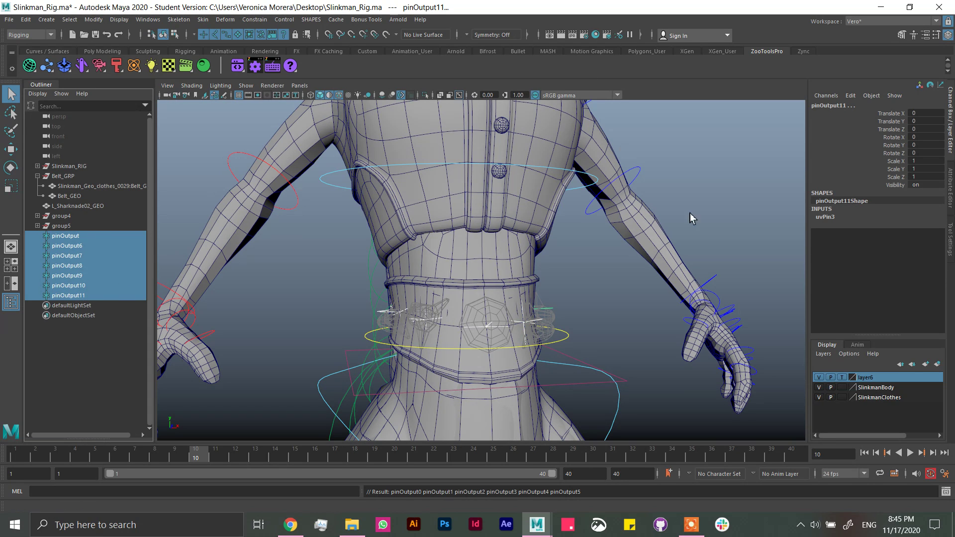
Step: Run the cometMenu.mel script to load the Comet menu, then save the rig
click(945, 491)
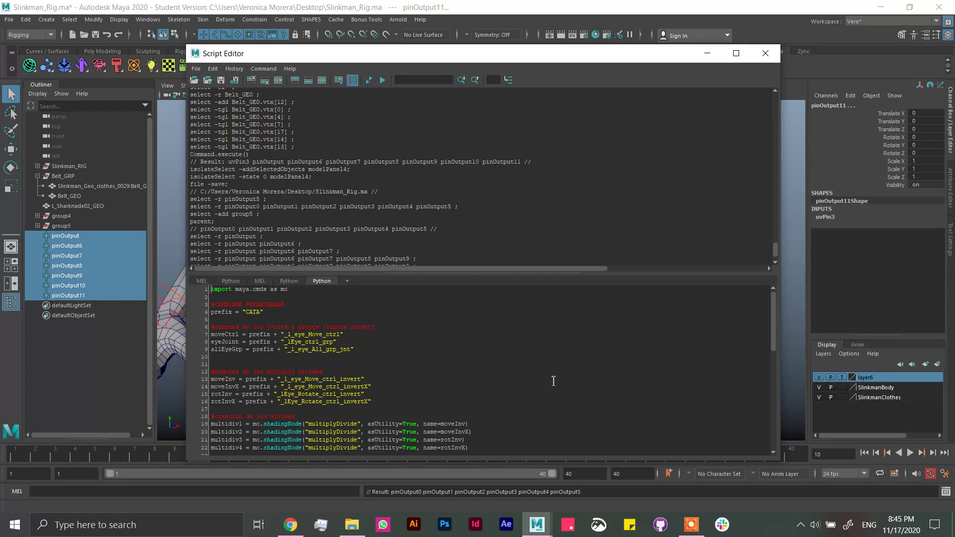
click(204, 282)
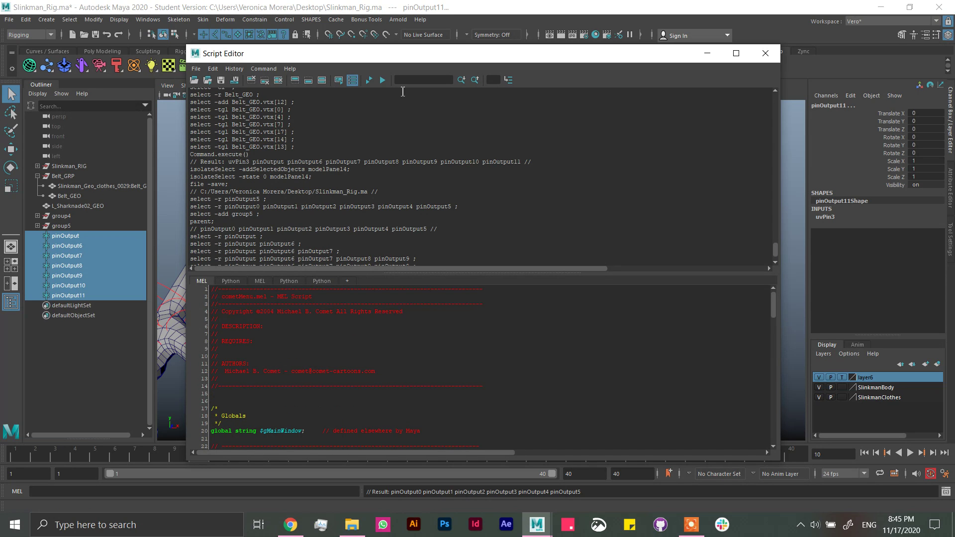
click(371, 81)
click(707, 54)
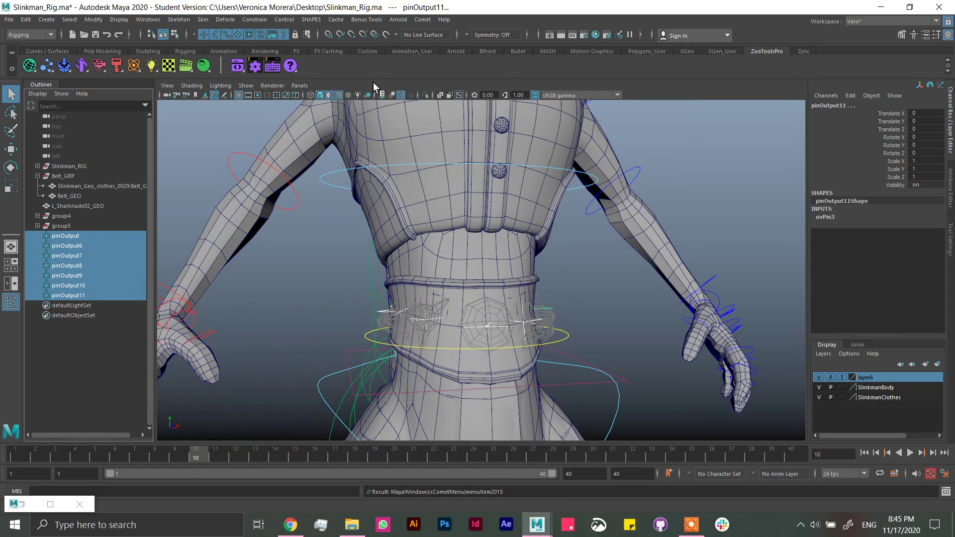
click(423, 20)
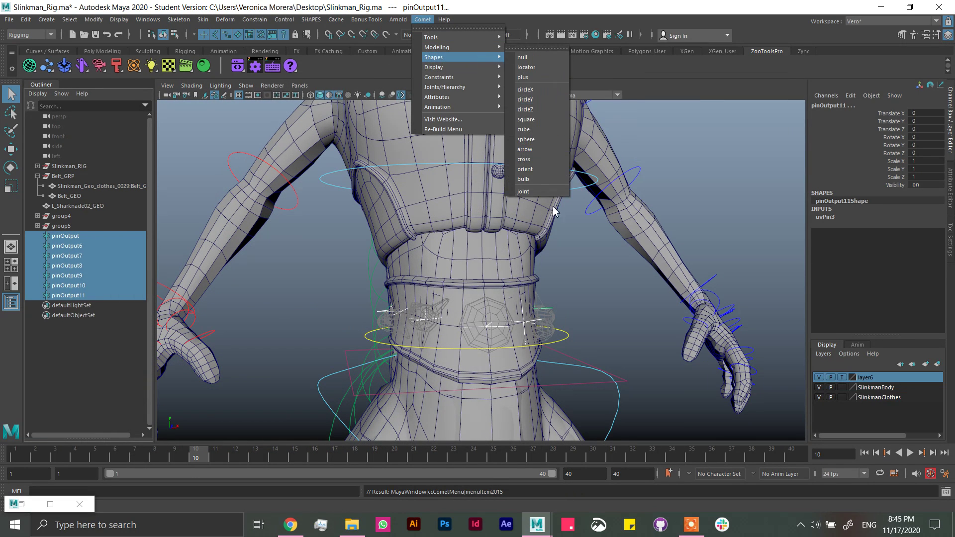
click(545, 192)
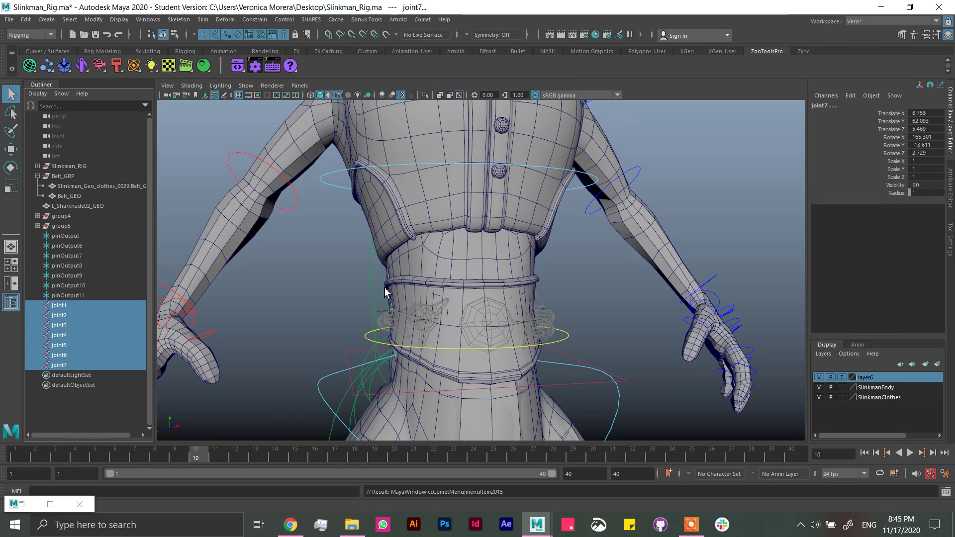
key(ctrl+s)
click(447, 271)
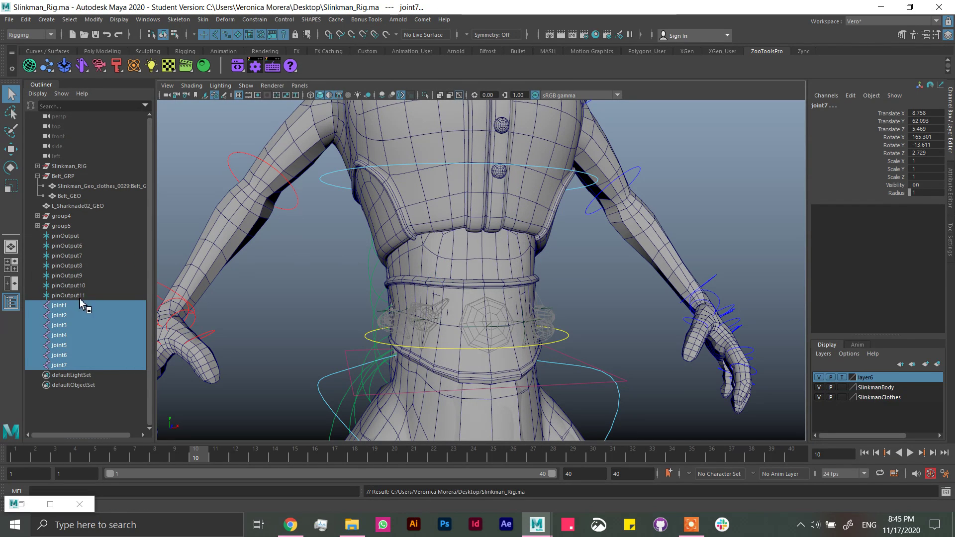
Step: Parent joint1 under pinOutput and joint2 under pinOutput6, then select joint3 with pinOutput7
drag(79, 305, 70, 237)
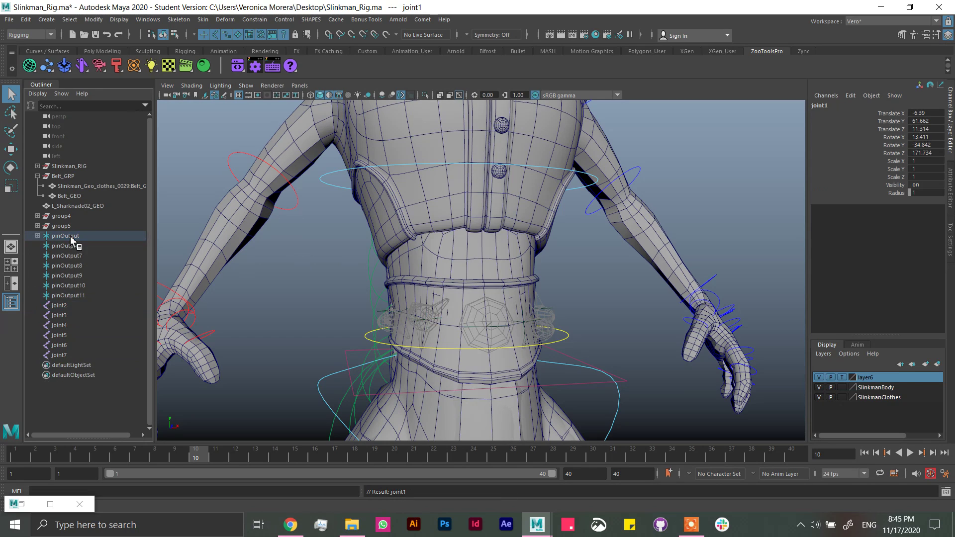
click(76, 306)
ctrl+click(78, 246)
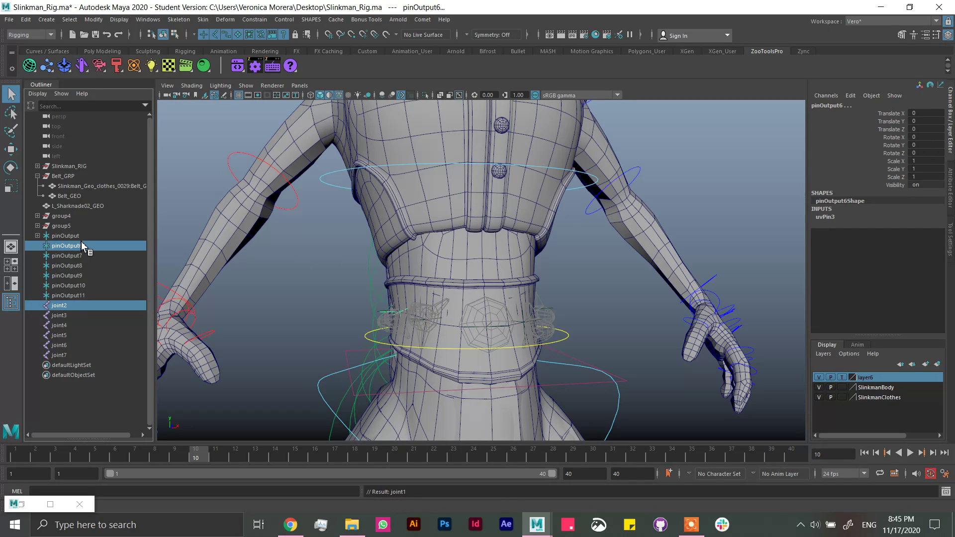
key(p)
click(77, 306)
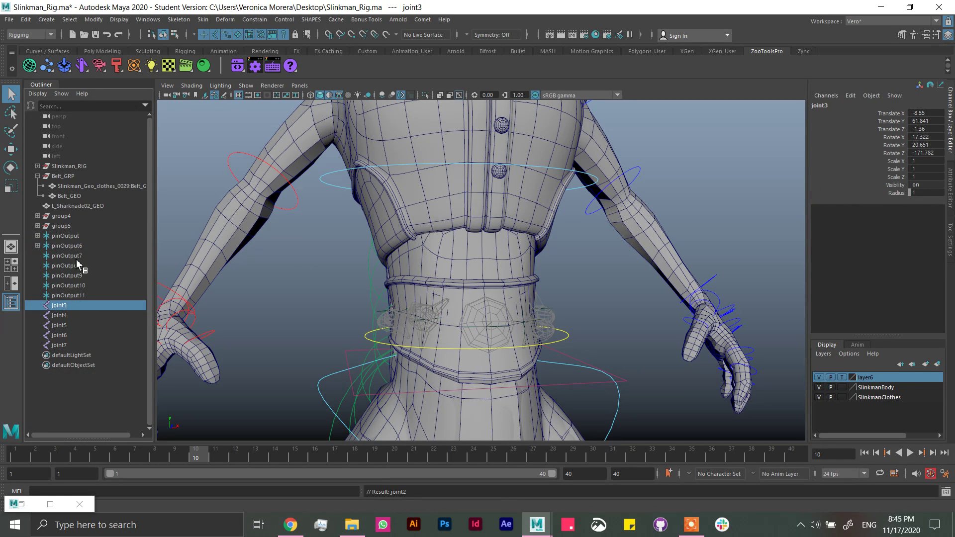
ctrl+click(77, 262)
Step: Parent joint3 under pinOutput7 and joint4 under pinOutput8
key(p)
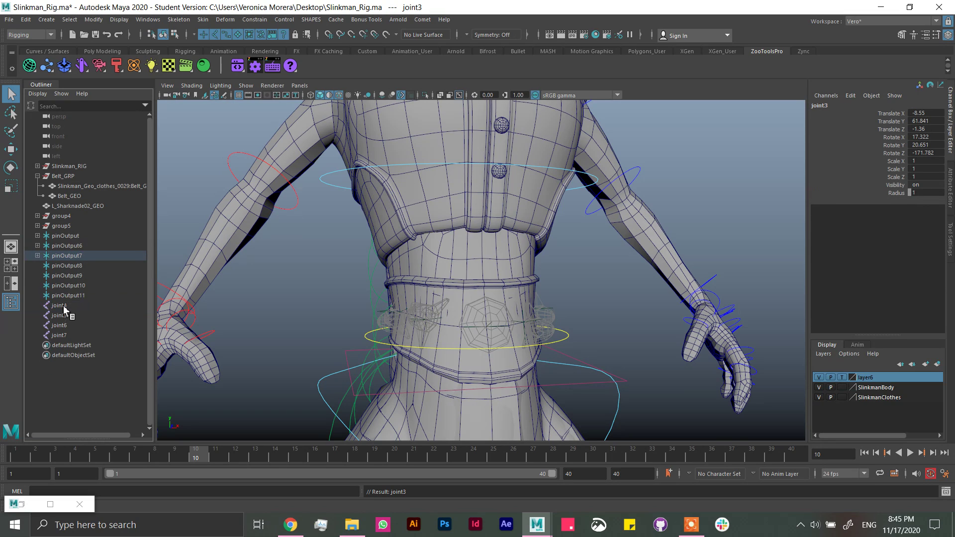
click(65, 305)
ctrl+click(70, 275)
ctrl+click(65, 256)
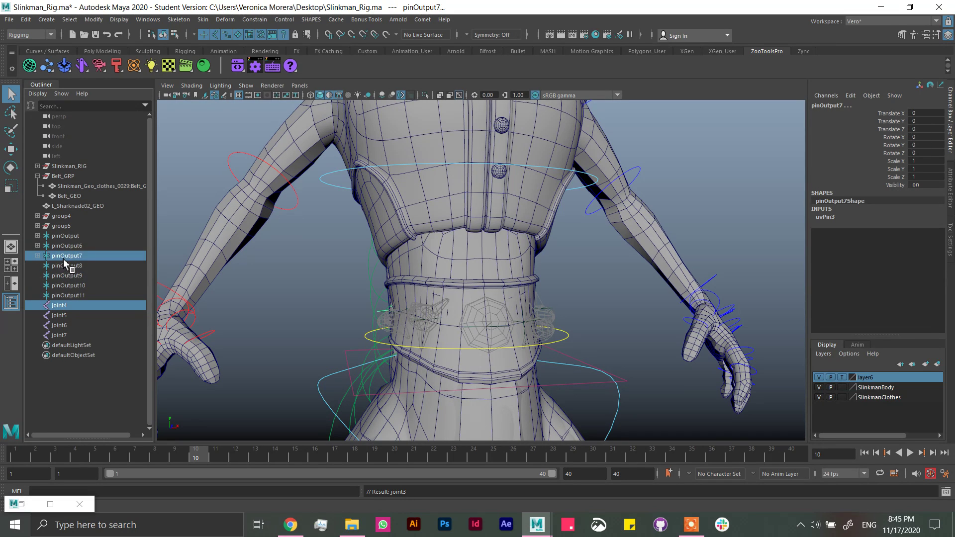
ctrl+click(64, 257)
ctrl+click(66, 266)
key(p)
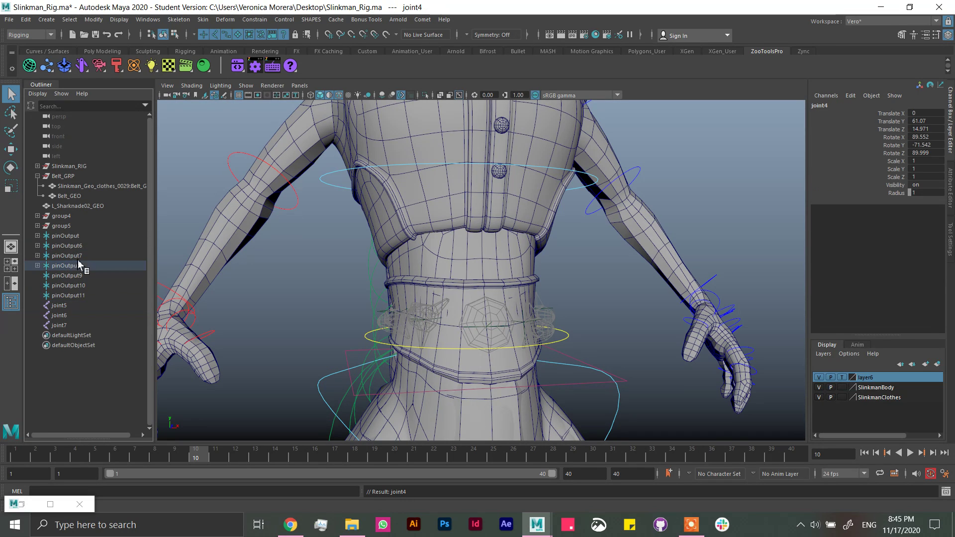
Step: Parent joint5, joint6 and joint7 under pinOutput9, pinOutput10 and pinOutput11
click(62, 305)
ctrl+click(69, 276)
key(p)
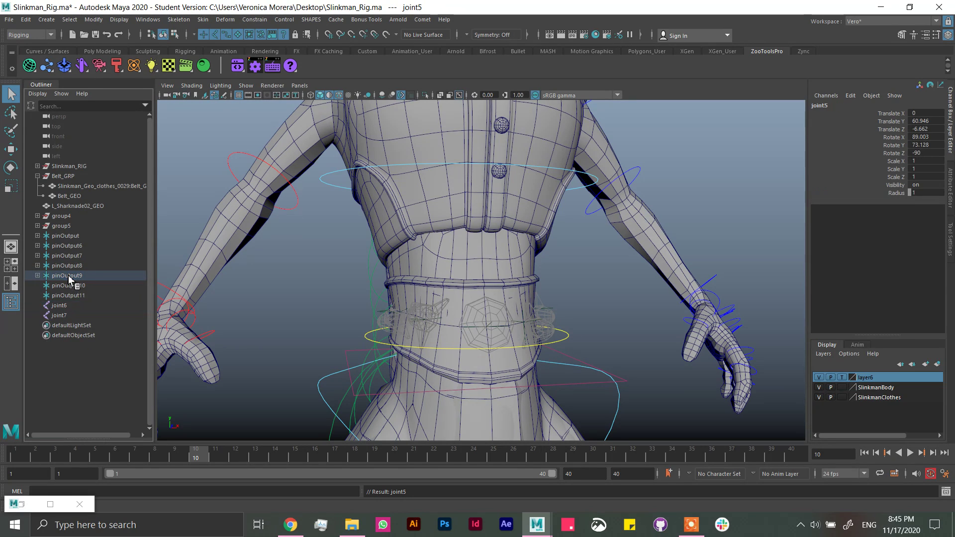
click(70, 307)
ctrl+click(75, 286)
key(p)
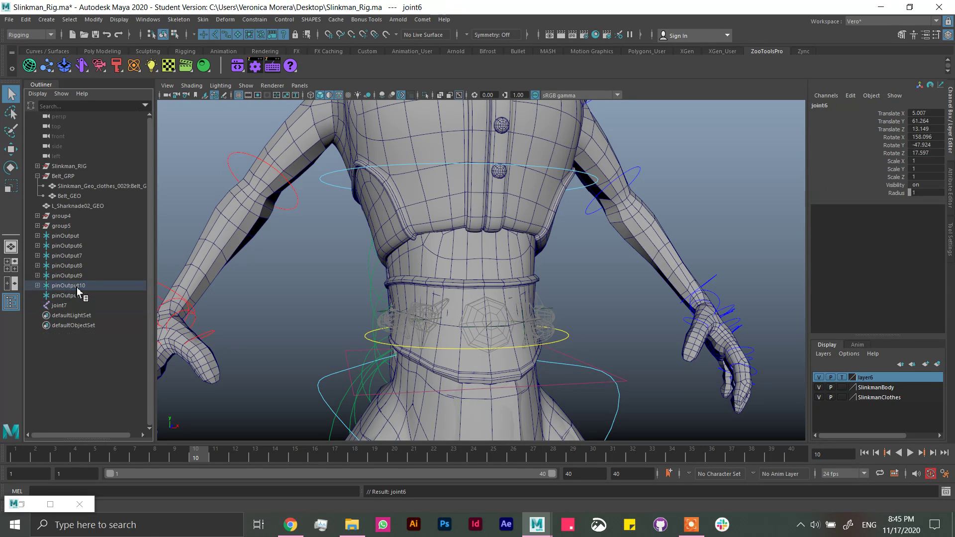
click(65, 306)
key(p)
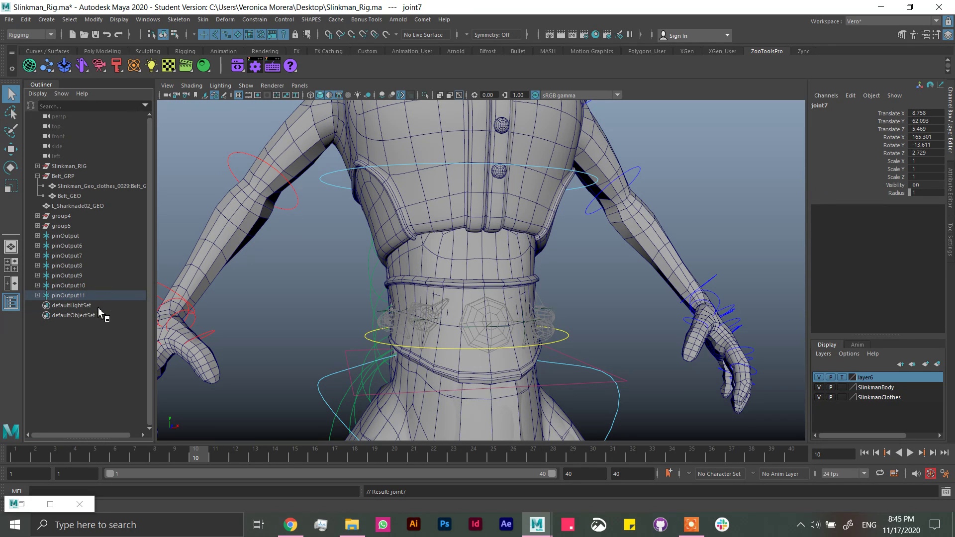
Step: Expand the pin outputs in the Outliner to verify each transform holds its joint
click(37, 296)
click(38, 276)
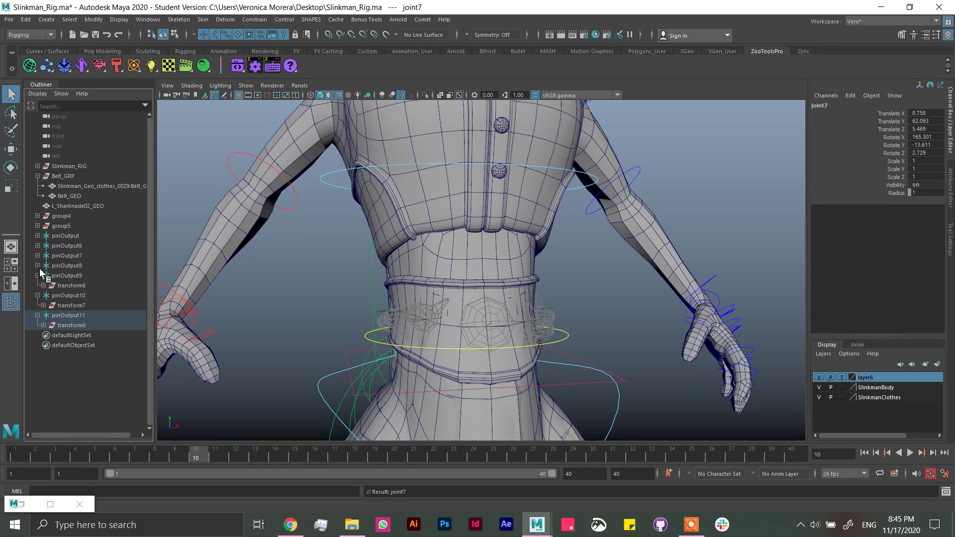
click(37, 276)
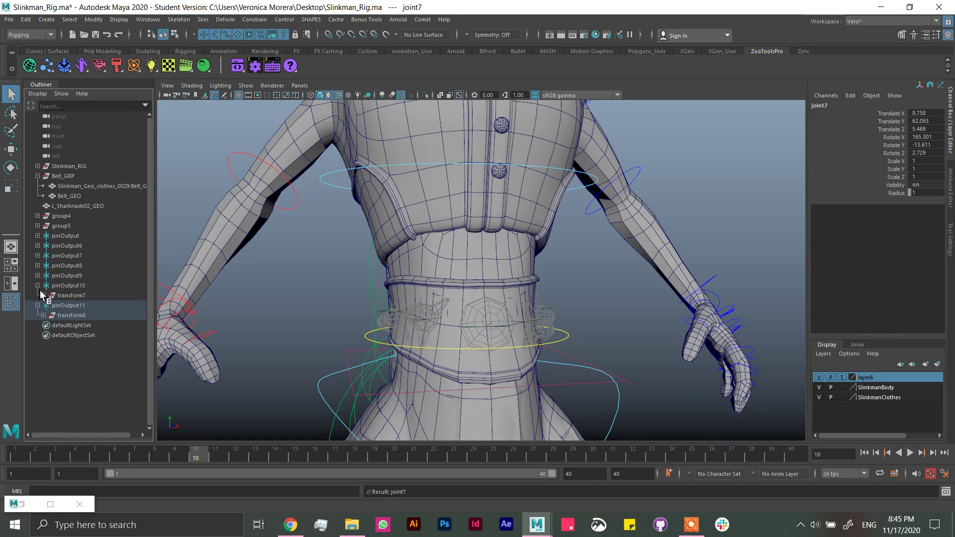
middle_drag(43, 304, 50, 316)
click(43, 315)
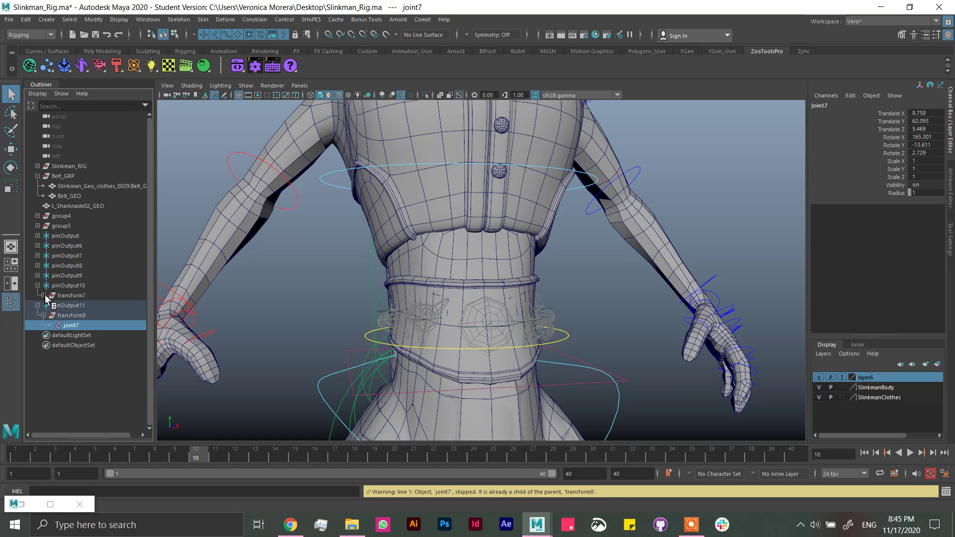
click(43, 296)
shift+click(37, 276)
shift+click(37, 265)
shift+click(37, 246)
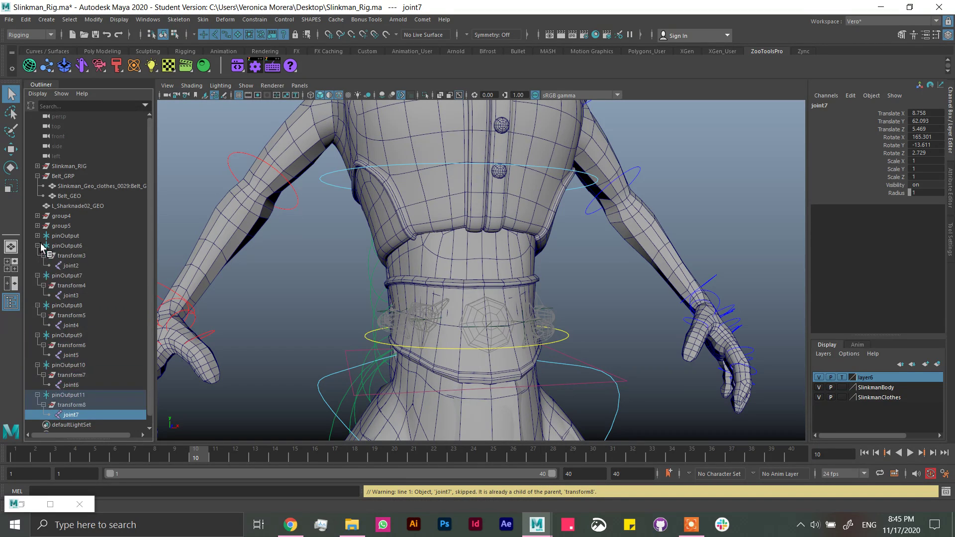
middle_drag(42, 239, 736, 396)
Step: Untemplate layer6 so the belt gem and spikes are selectable again
click(843, 378)
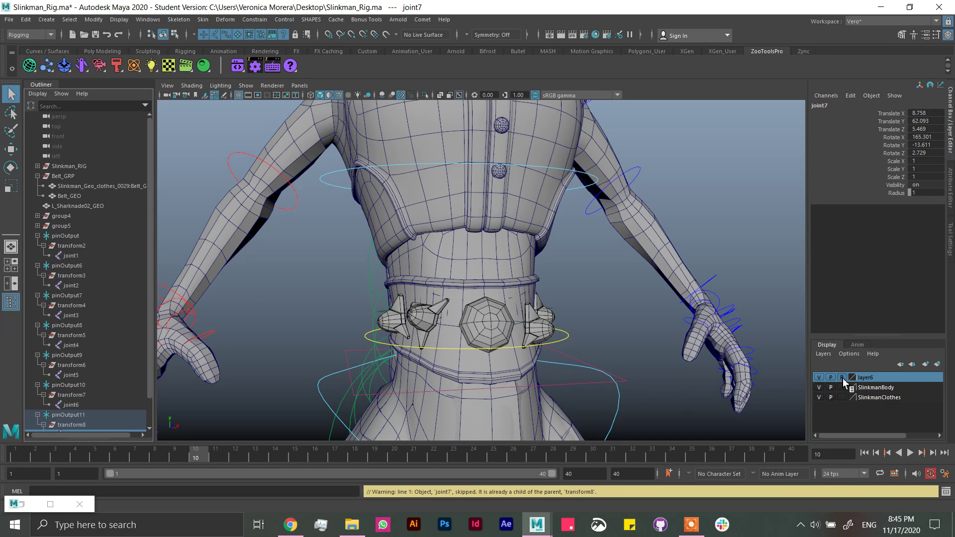
click(842, 378)
middle_drag(92, 290, 144, 244)
click(37, 226)
click(37, 226)
Step: Parent Beltgem_GEO under joint1, then select the left spike with joint2
click(483, 336)
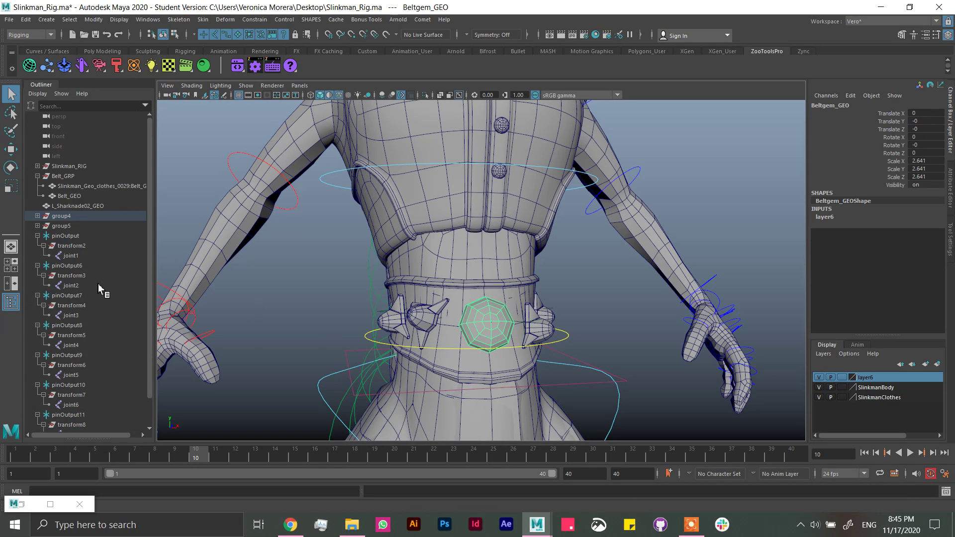
click(75, 256)
middle_drag(72, 262, 72, 259)
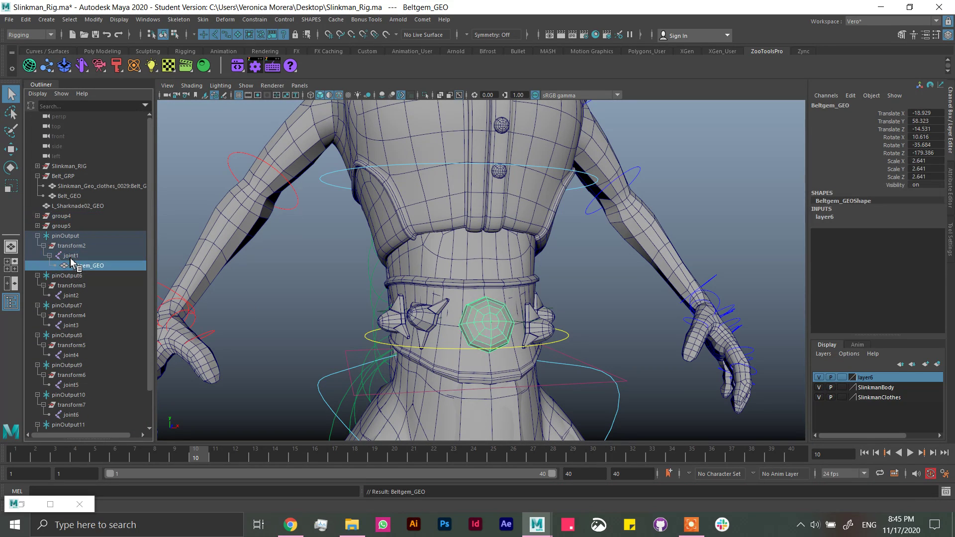
click(424, 327)
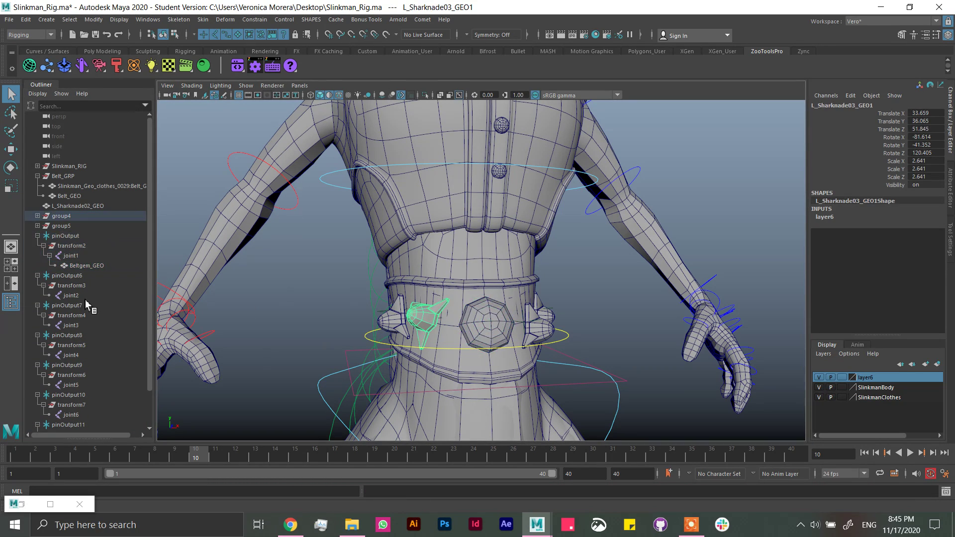
ctrl+click(83, 297)
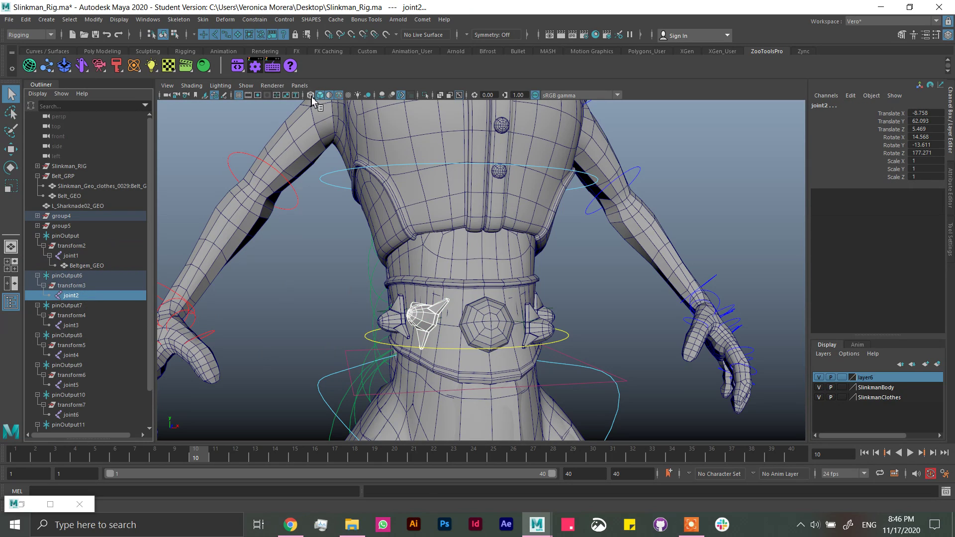
Step: Switch to wireframe and inspect where pinOutput6, joint2 and pinOutput sit on the belt
key(4)
alt+drag(429, 320, 418, 297)
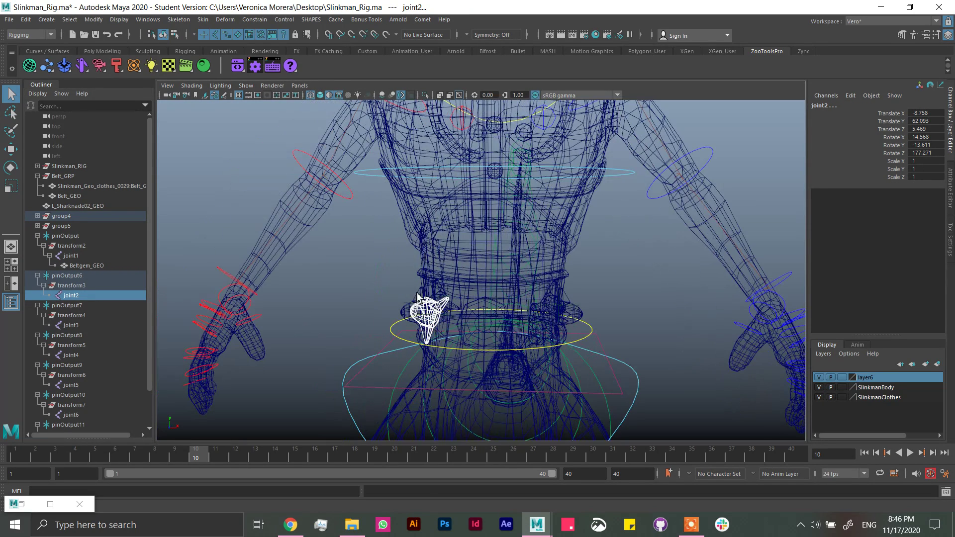
click(93, 276)
mouse_move(346, 294)
alt+mouse_down()
mouse_move(507, 273)
mouse_move(453, 299)
alt+mouse_up()
click(82, 297)
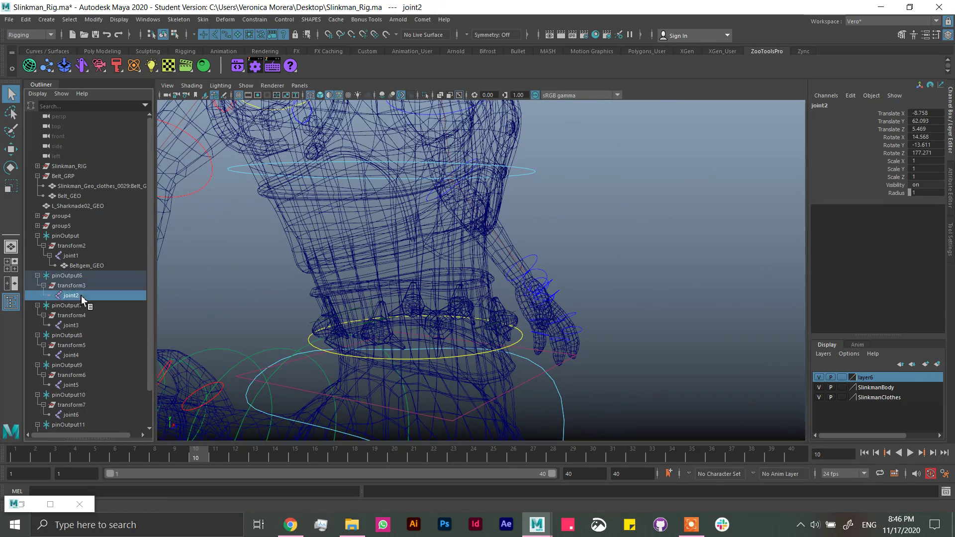
click(69, 251)
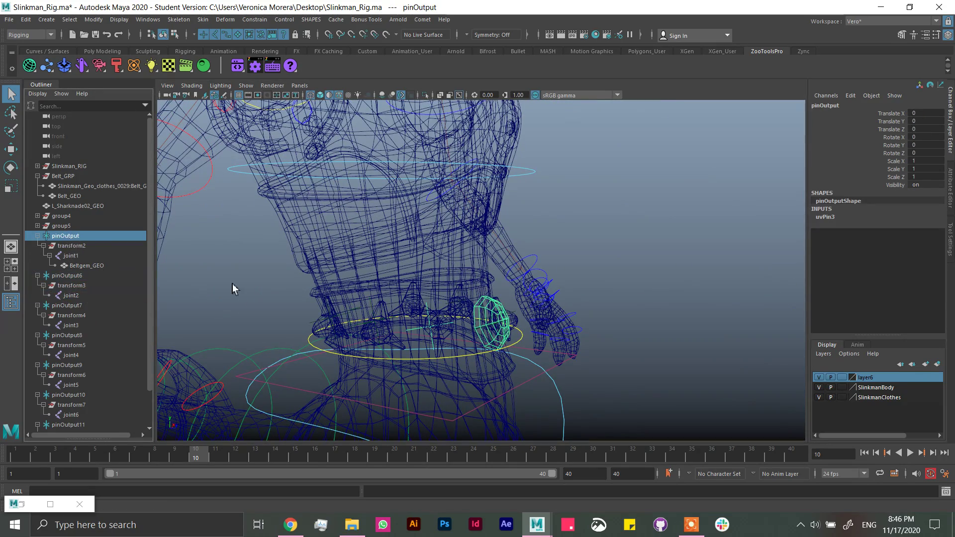
Step: Re-parent Beltgem_GEO under joint4 beneath pinOutput8, then select the left spike and joint1
click(96, 269)
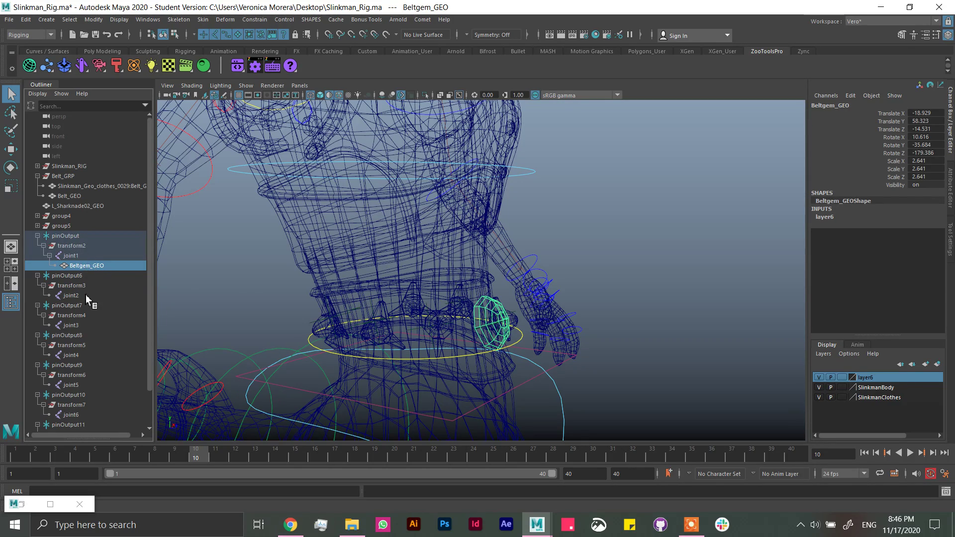
mouse_move(482, 328)
alt+mouse_down()
mouse_move(539, 339)
mouse_move(530, 336)
alt+mouse_up()
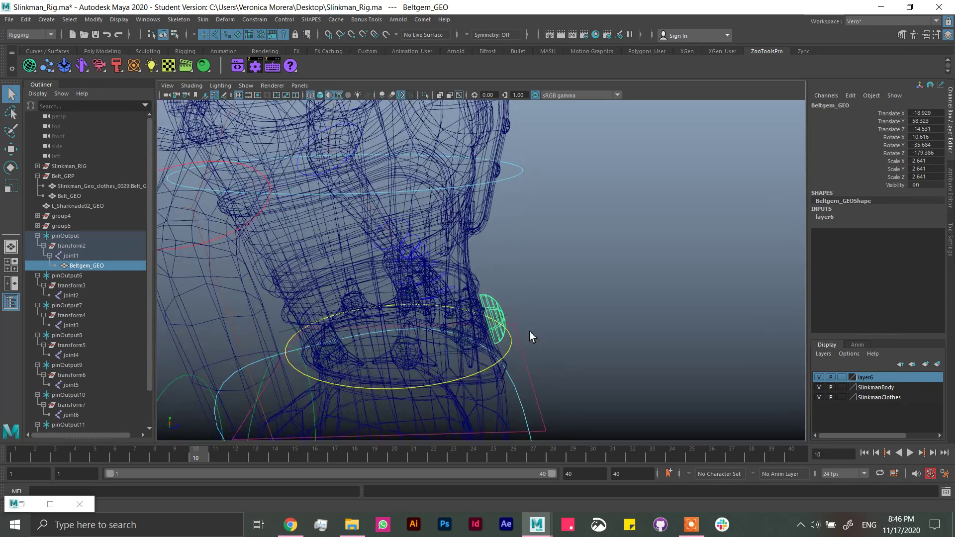
shift+click(404, 342)
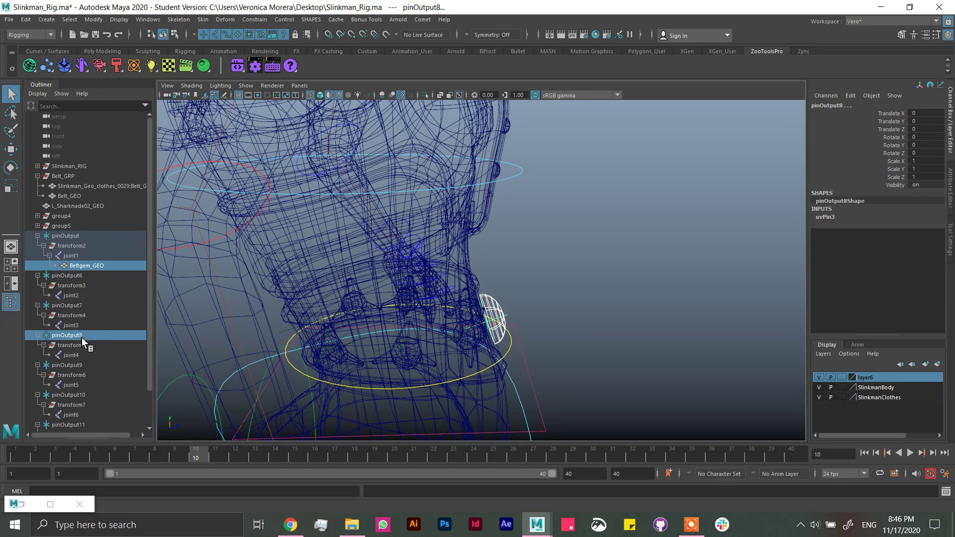
middle_drag(82, 341, 79, 353)
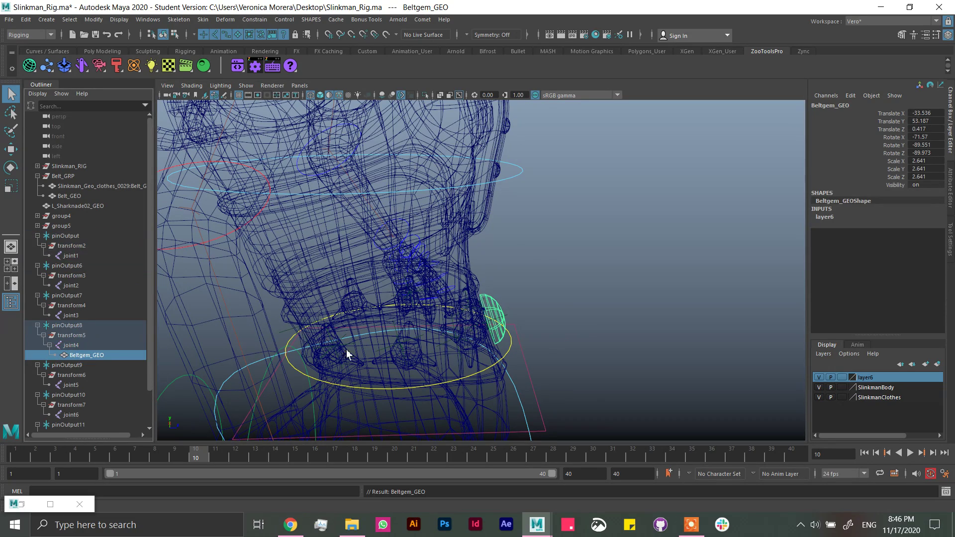
mouse_move(347, 354)
alt+mouse_down()
mouse_move(450, 351)
mouse_move(221, 343)
alt+mouse_up()
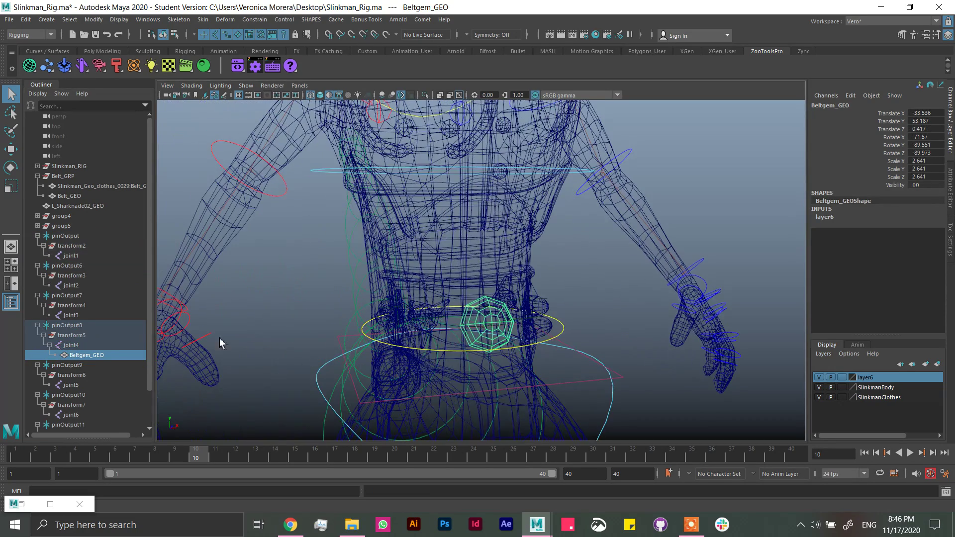
click(440, 309)
mouse_move(441, 309)
alt+mouse_down()
mouse_move(558, 334)
mouse_move(537, 356)
mouse_move(417, 373)
alt+mouse_up()
click(83, 255)
Step: Reset the selection, change viewport object-type display, and select joint1
key(ctrl+z)
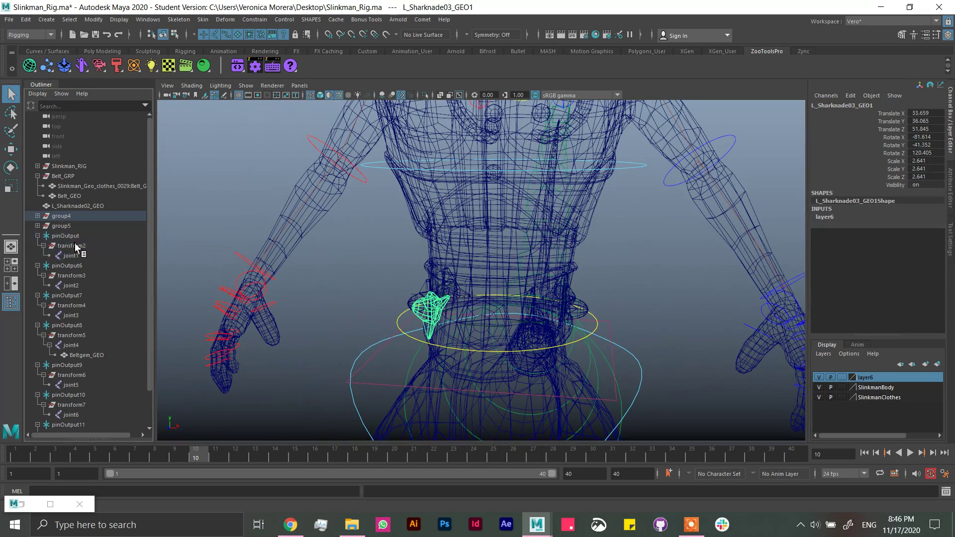
key(shift+z)
key(ctrl+z)
click(251, 86)
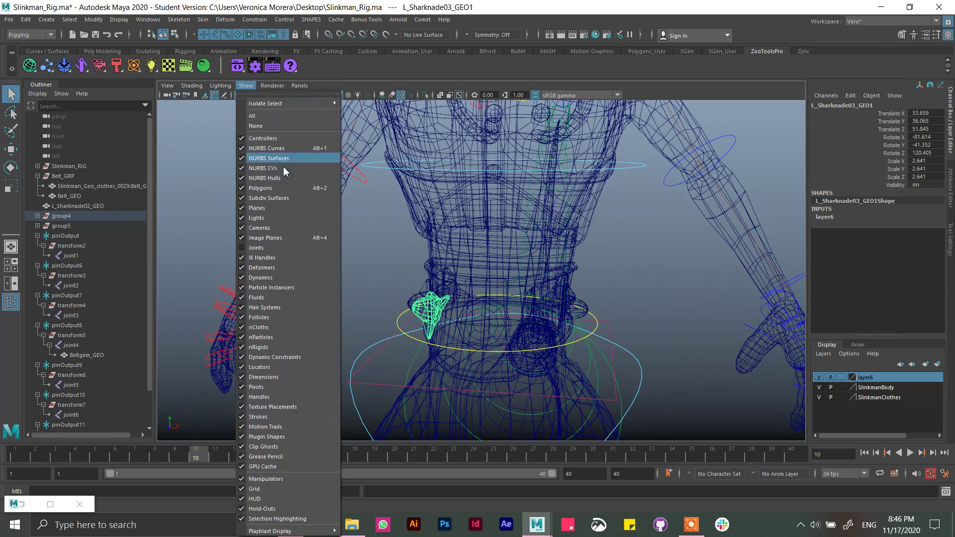
click(264, 247)
alt+drag(493, 364, 522, 370)
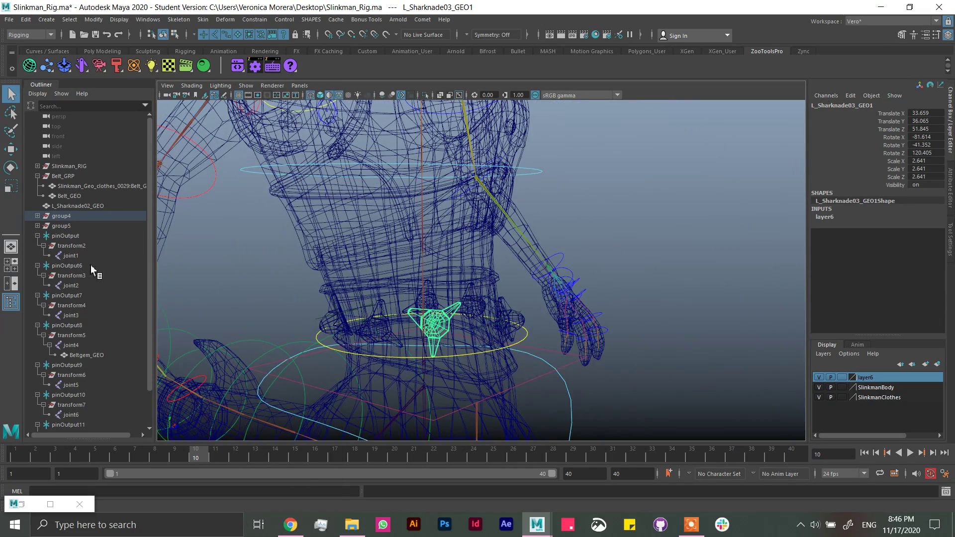
click(70, 256)
Step: Parent the L_Sharknade03_GEO1 spike under joint1, then select R_Sharknade02_GEO
mouse_move(383, 325)
alt+mouse_down()
mouse_move(406, 346)
mouse_move(434, 335)
alt+mouse_up()
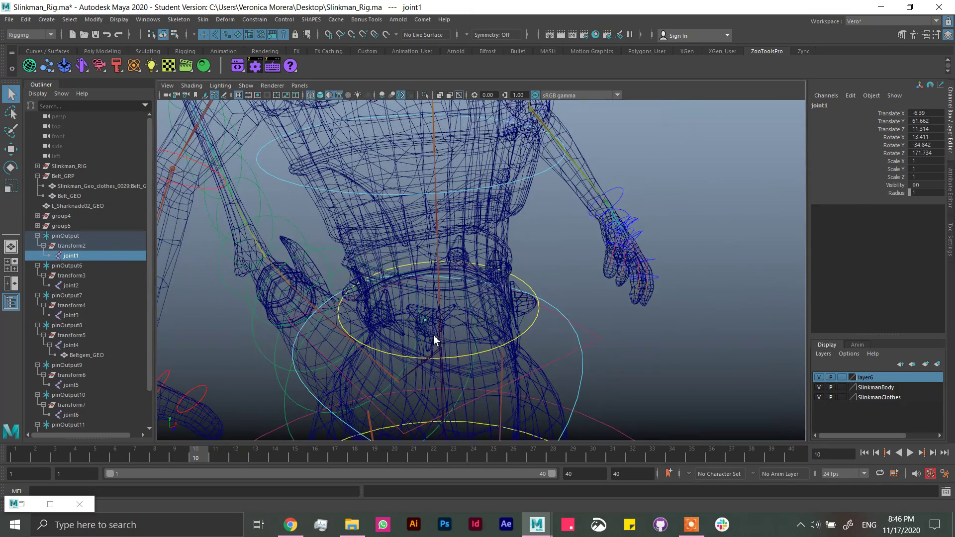
click(434, 335)
mouse_move(80, 262)
middle_down()
mouse_move(88, 255)
mouse_move(80, 295)
middle_up()
click(378, 304)
Step: Parent the R_Sharknade03_GEO spike under joint3
mouse_move(306, 330)
alt+mouse_down()
mouse_move(426, 315)
mouse_move(427, 339)
alt+mouse_up()
click(358, 358)
ctrl+click(87, 338)
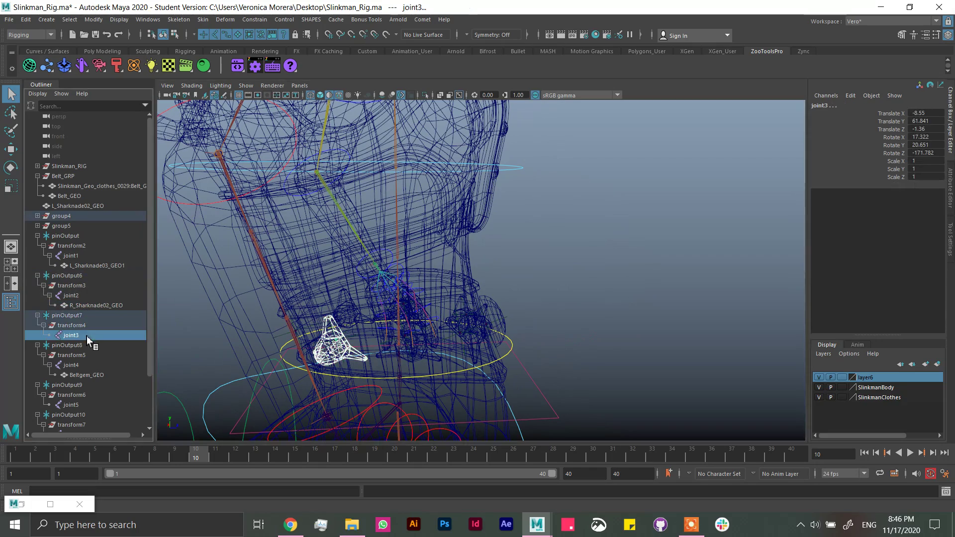
key(p)
mouse_move(533, 329)
alt+mouse_down()
mouse_move(298, 328)
mouse_move(582, 375)
alt+mouse_up()
alt+right_drag(583, 375, 590, 377)
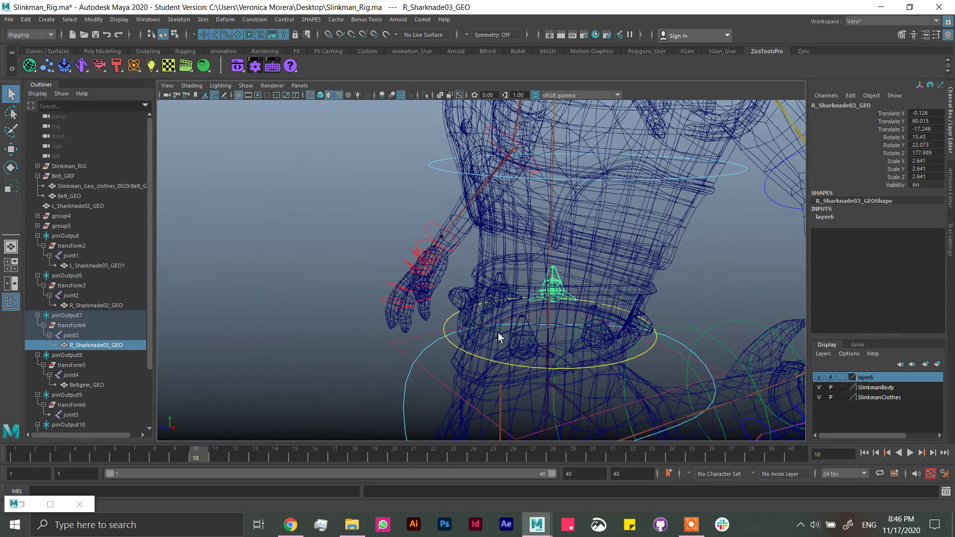
Step: Parent the L_Sharknade03_GEO spike under joint6 in the Outliner
click(523, 333)
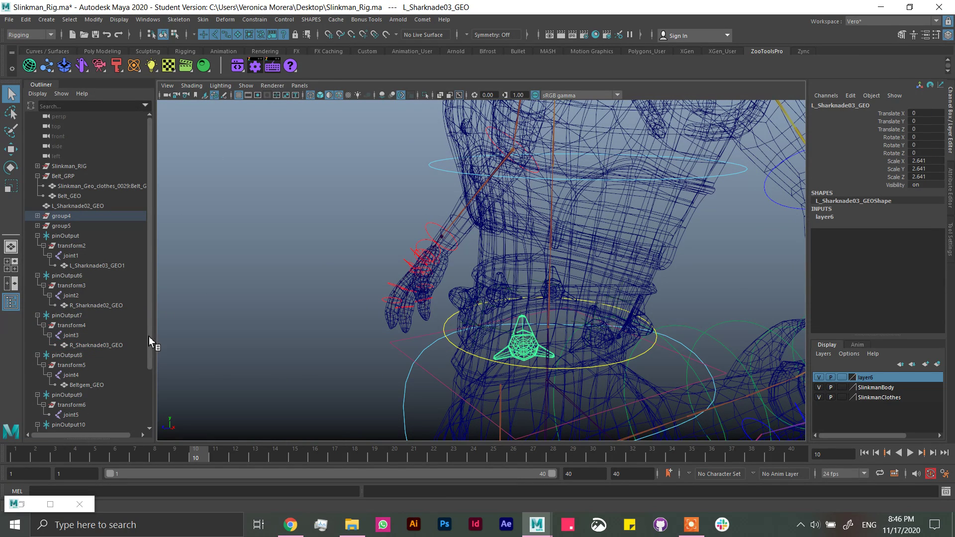
drag(150, 337, 150, 370)
click(81, 368)
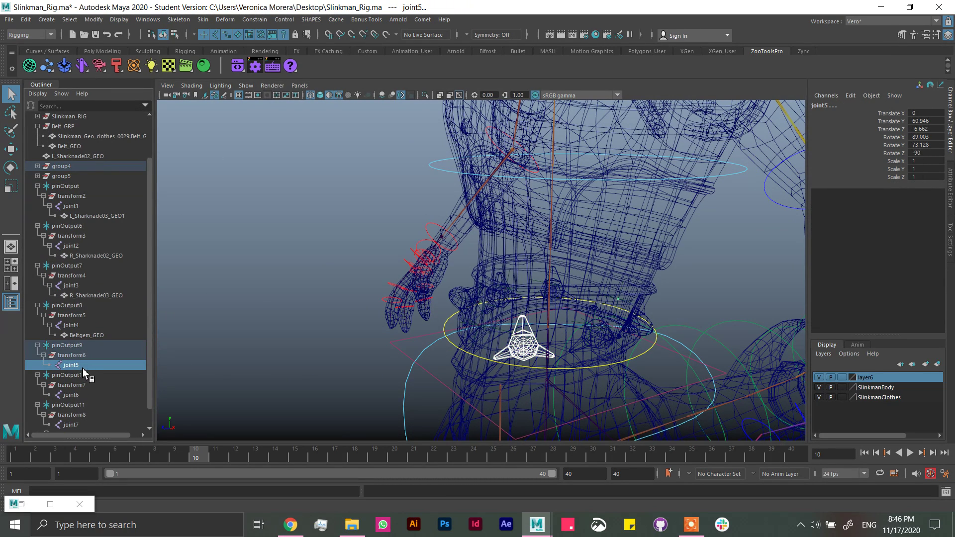
click(79, 396)
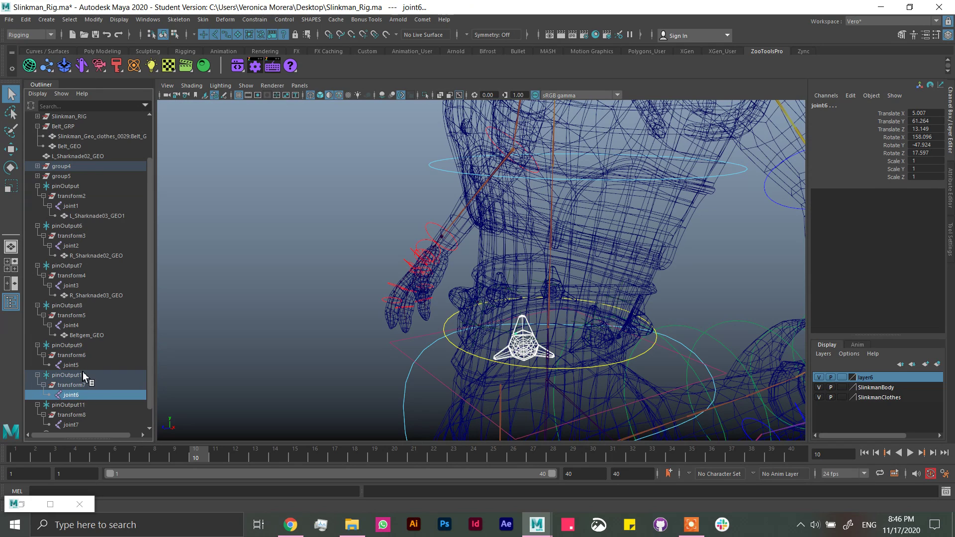
middle_drag(80, 398, 92, 393)
Step: Parent the L_Sharknade01_GEO spike under joint7
key(ctrl+z)
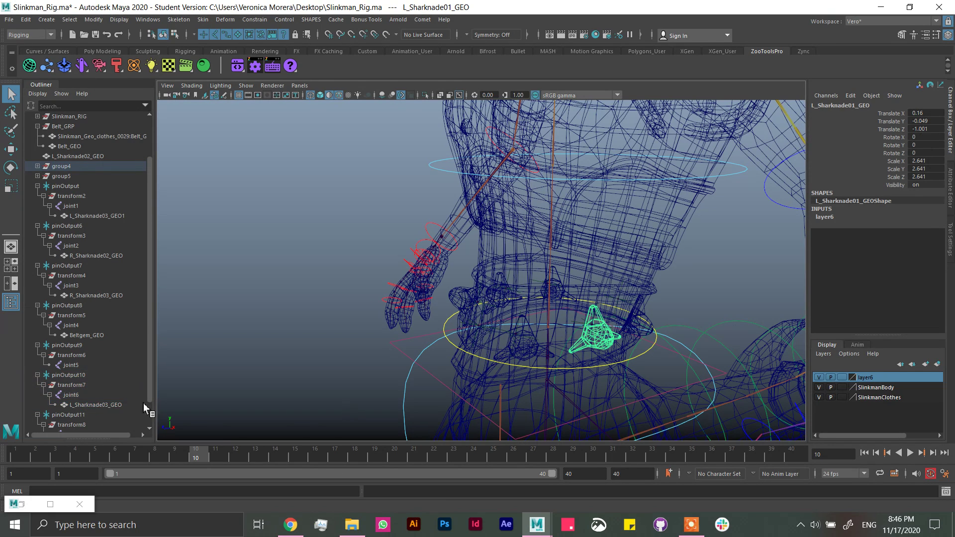
scroll(144, 395, down, 3)
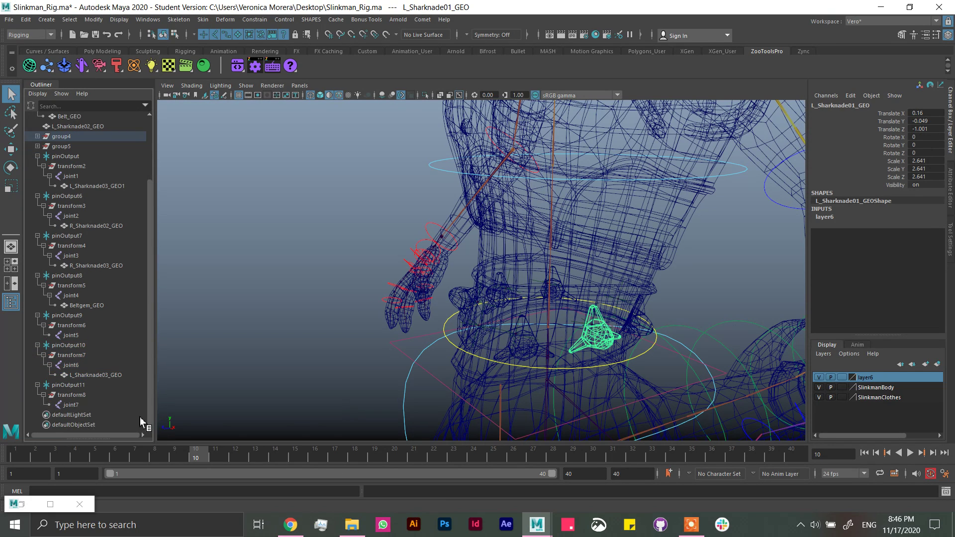
click(84, 404)
middle_drag(88, 399, 89, 402)
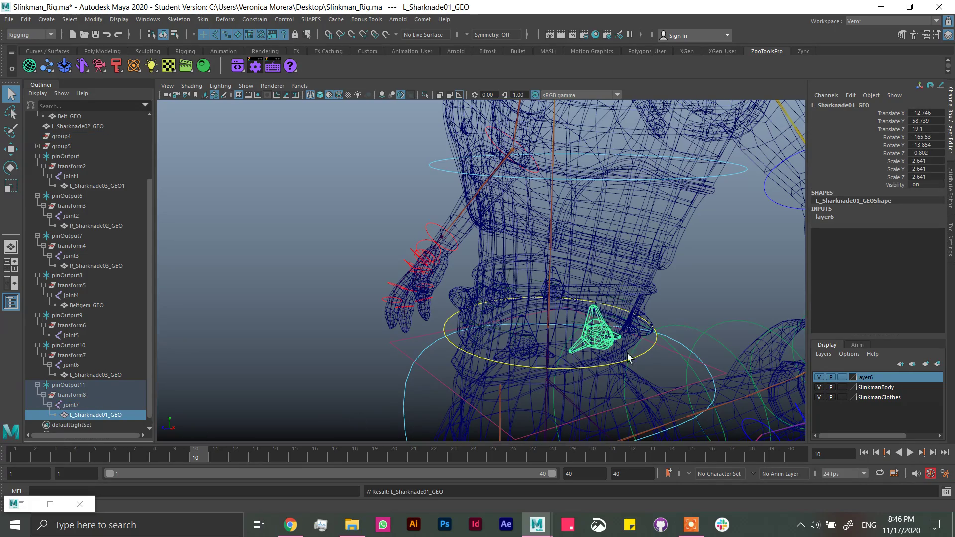
Step: Select the L_Sharknade02_GEO spike at the back of the belt and orbit around it
alt+drag(631, 357, 555, 343)
click(567, 354)
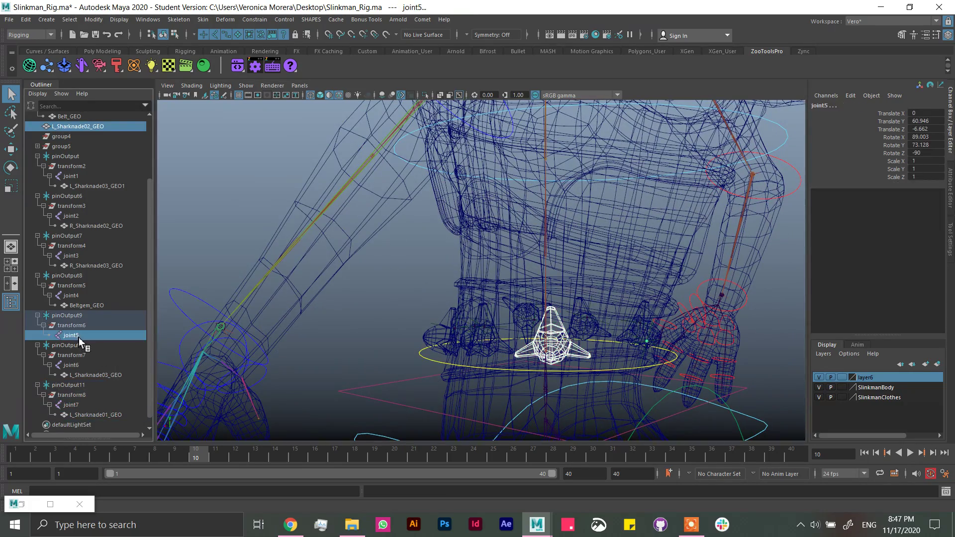
middle_drag(78, 340, 81, 340)
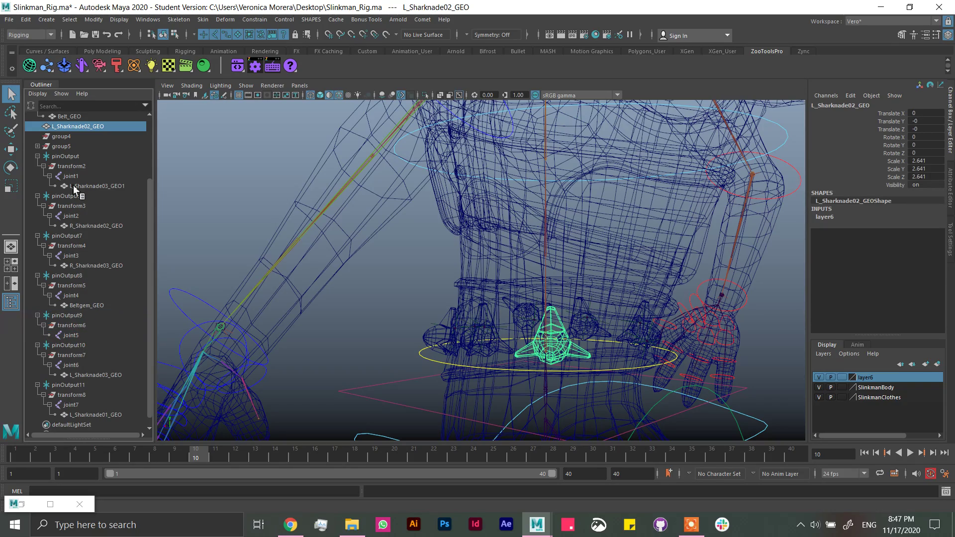
scroll(108, 351, down, 1)
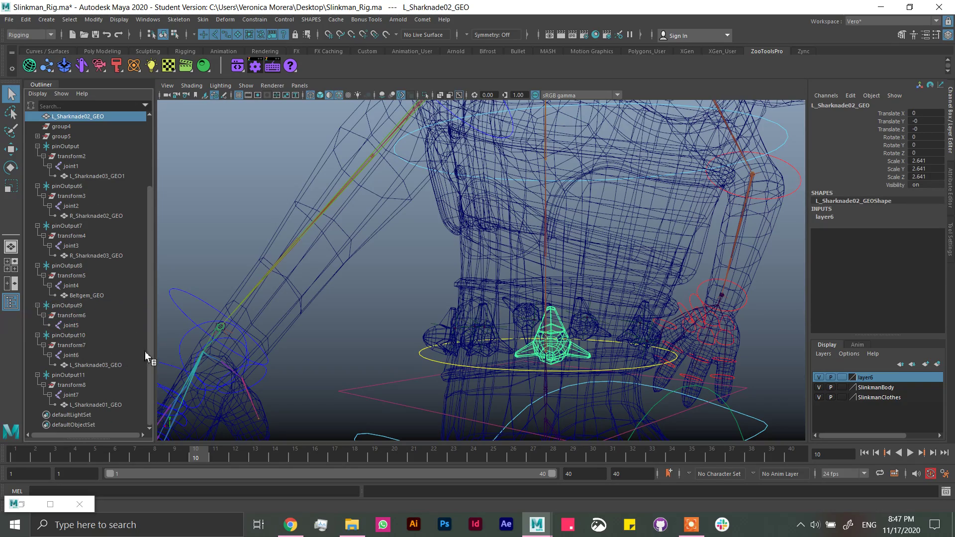
mouse_move(567, 358)
alt+mouse_down()
mouse_move(575, 360)
mouse_move(522, 355)
mouse_move(554, 347)
mouse_move(488, 348)
alt+mouse_up()
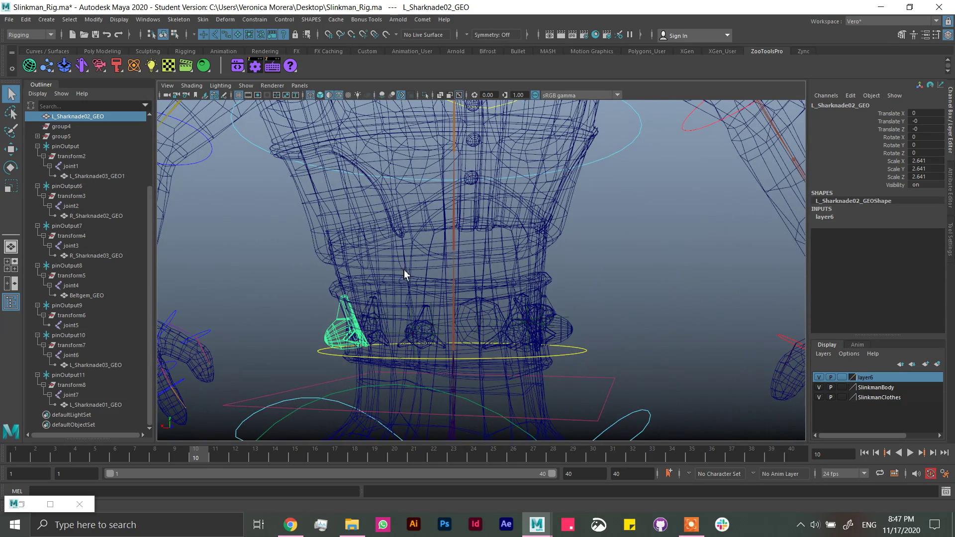
mouse_move(404, 274)
alt+mouse_down()
mouse_move(426, 277)
mouse_move(486, 175)
alt+mouse_up()
Step: Toggle Isolate Select on the spike, then view the whole rig in shaded mode
click(425, 95)
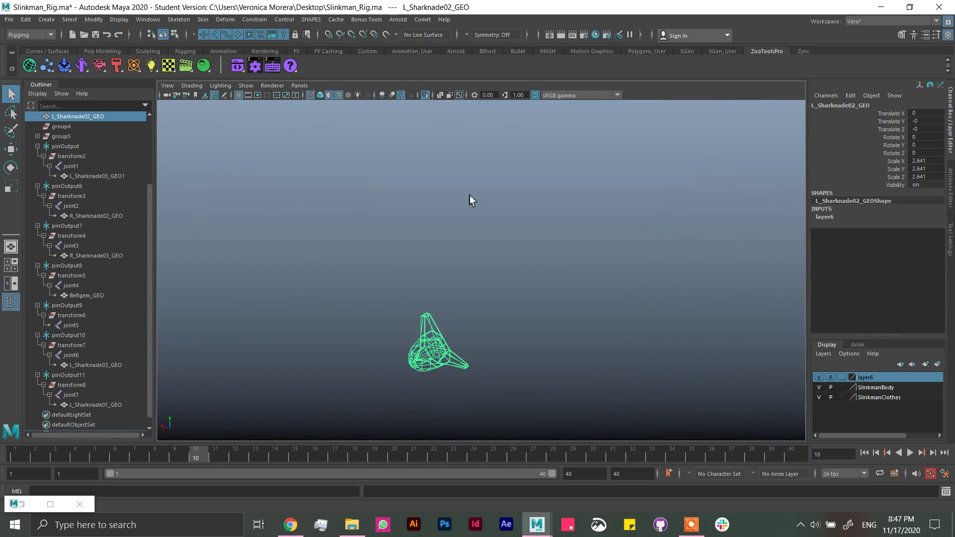
click(428, 95)
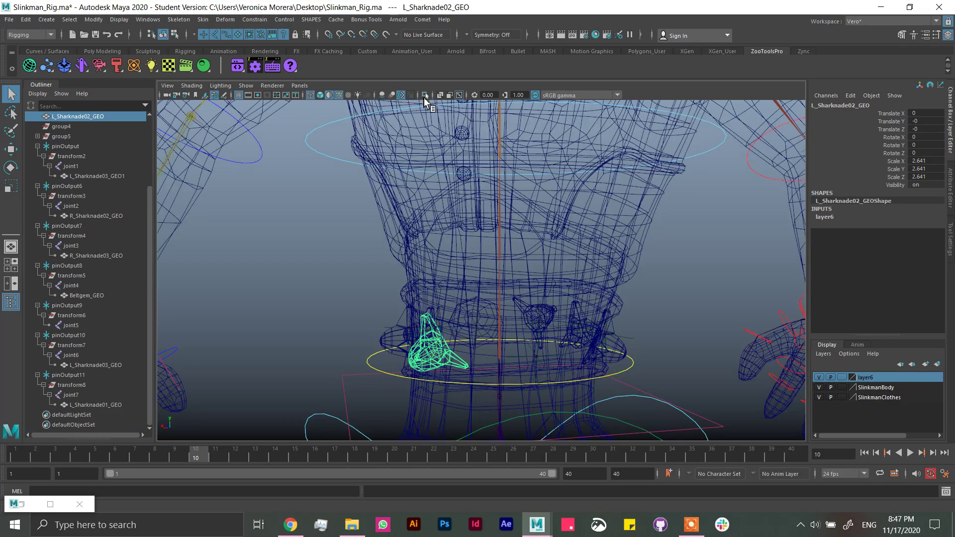
click(320, 95)
mouse_move(498, 273)
alt+mouse_down()
mouse_move(616, 286)
mouse_move(543, 297)
alt+mouse_up()
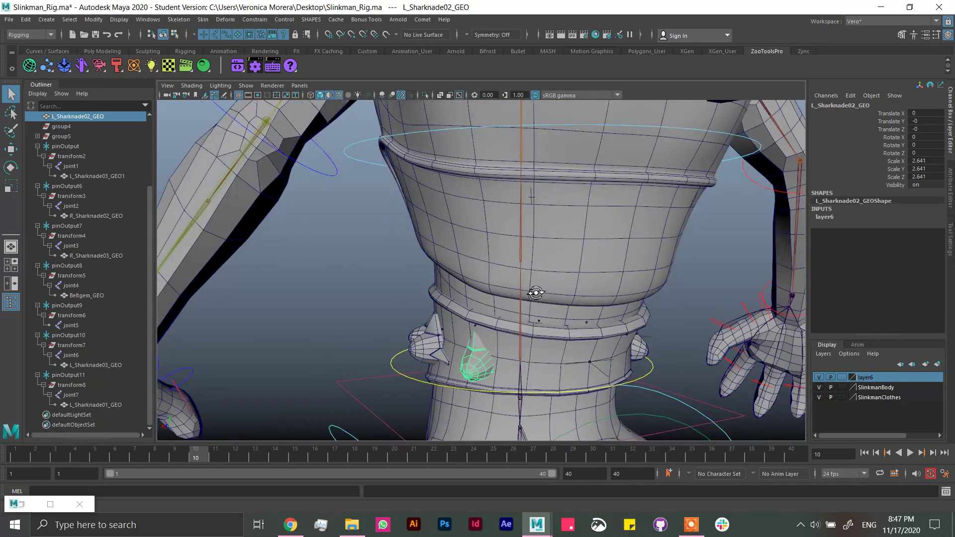
click(552, 247)
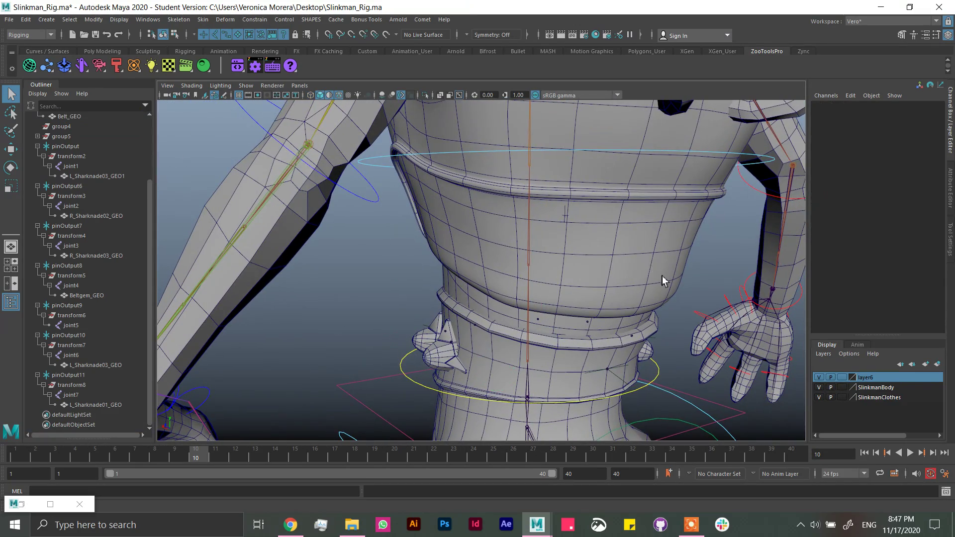
mouse_move(664, 281)
alt+mouse_down()
mouse_move(572, 310)
mouse_move(599, 286)
alt+mouse_up()
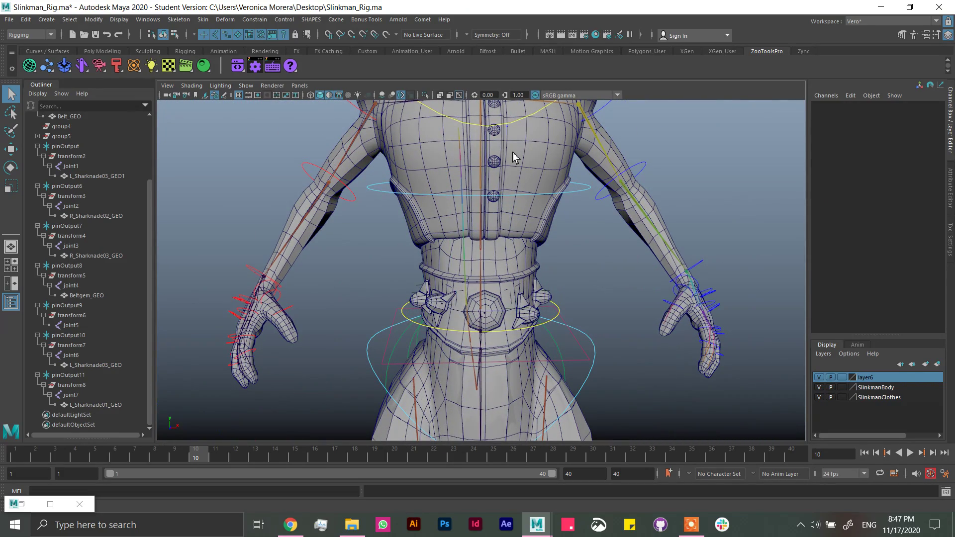
Step: Bind Skin the Slinkman_Geo_clothes_0029:Belt_GEO mesh to joint1 through joint7
click(70, 395)
ctrl+click(78, 355)
ctrl+click(82, 325)
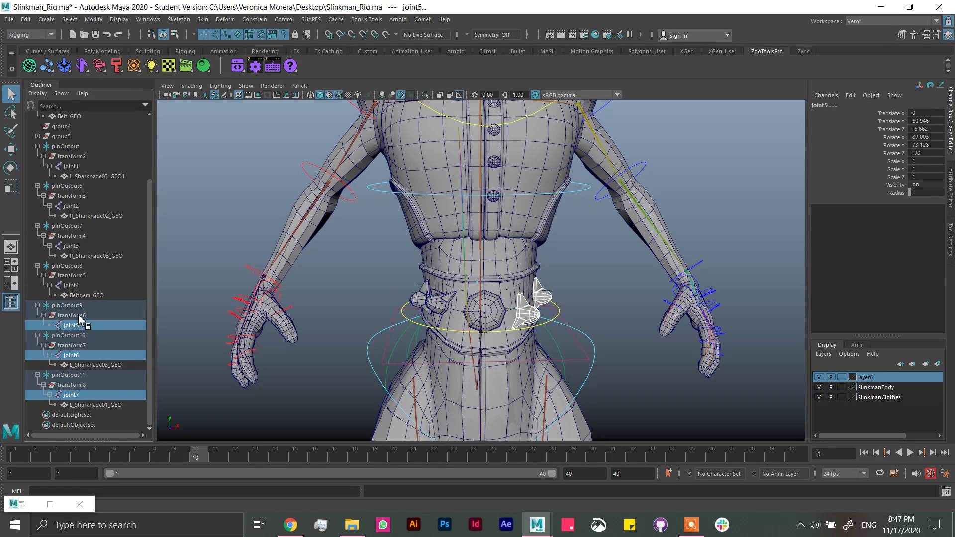
ctrl+click(80, 286)
ctrl+click(78, 246)
ctrl+click(78, 207)
ctrl+click(74, 166)
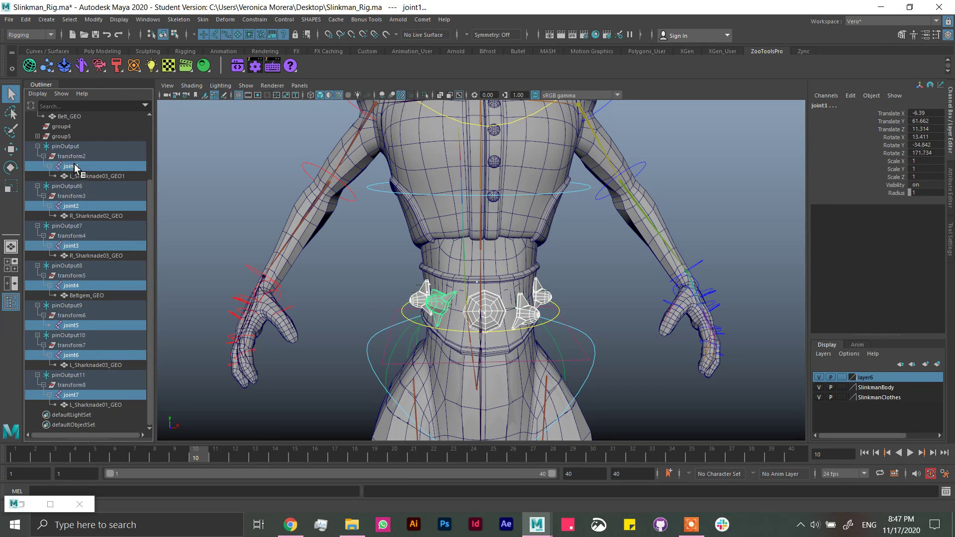
scroll(76, 157, up, 3)
ctrl+click(93, 186)
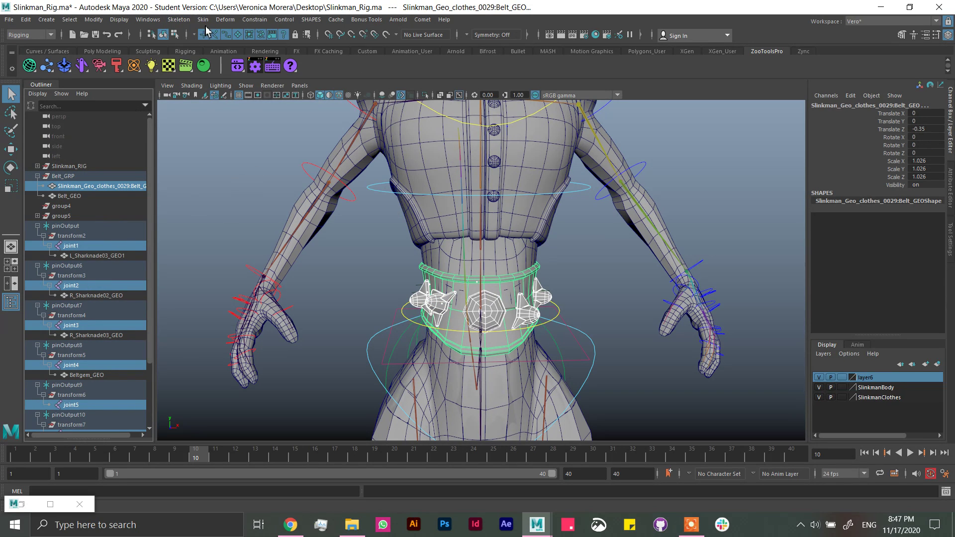
click(203, 19)
click(234, 45)
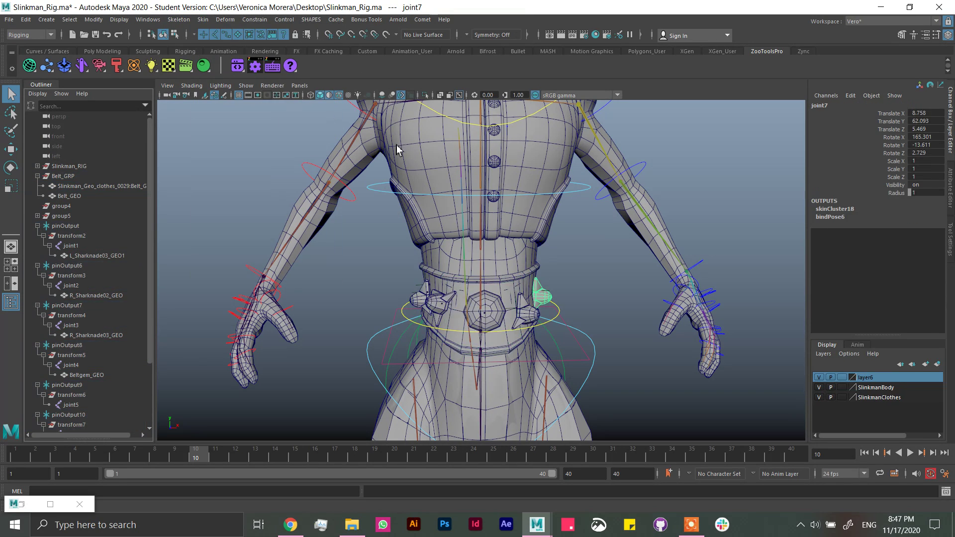
Step: Save Slinkman_Rig.ma past the student version warning, then select the belt mesh
click(637, 280)
key(ctrl+s)
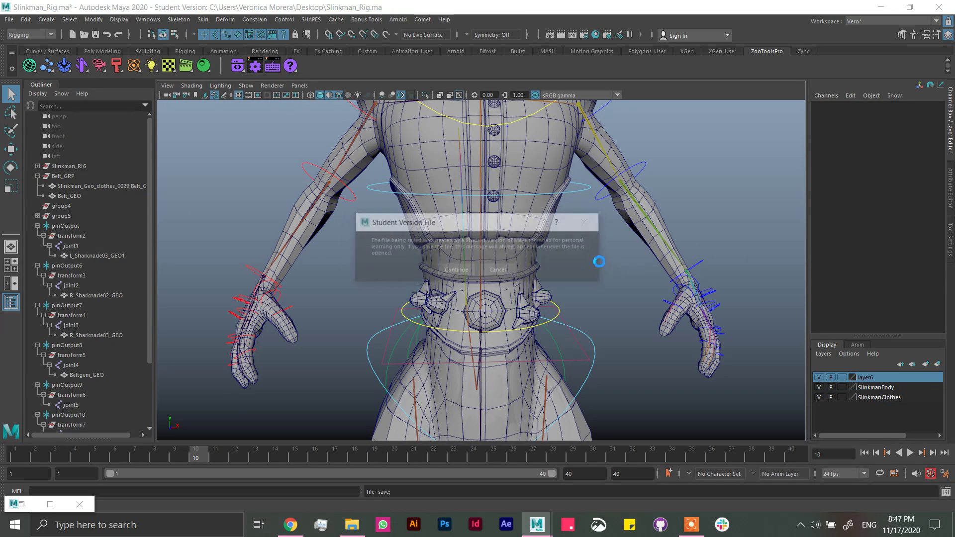
click(477, 268)
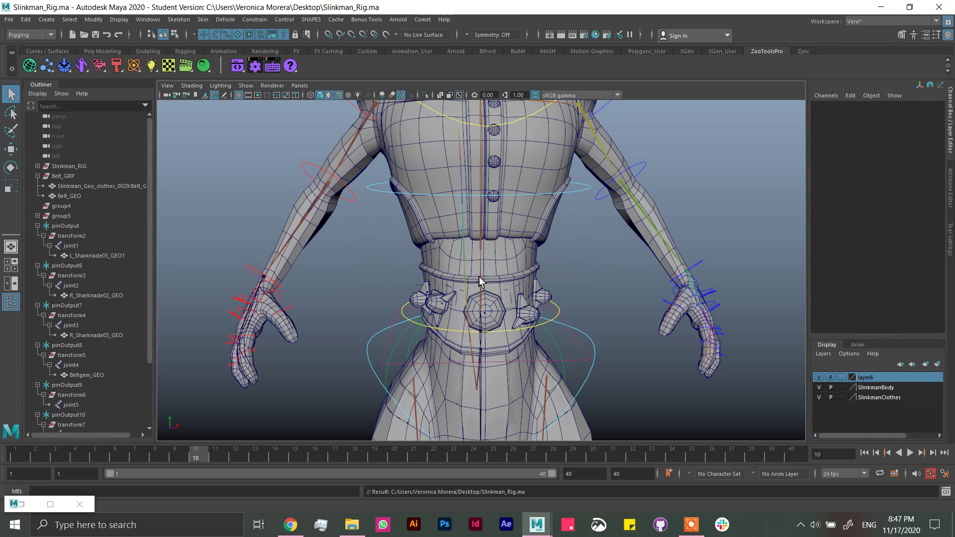
click(83, 187)
Step: Hide the belt mesh, then test-rotate pelvis_CC and undo the rotation
key(ctrl+h)
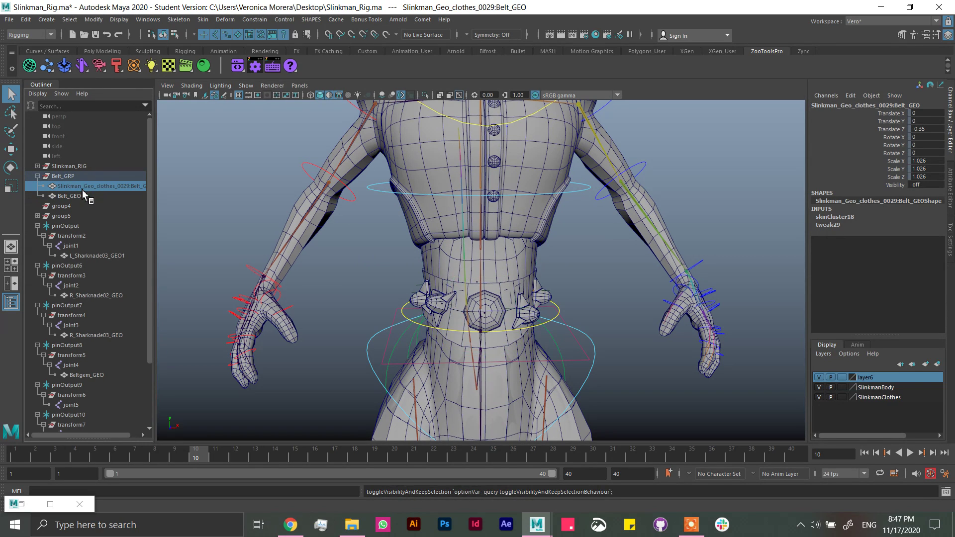
click(567, 334)
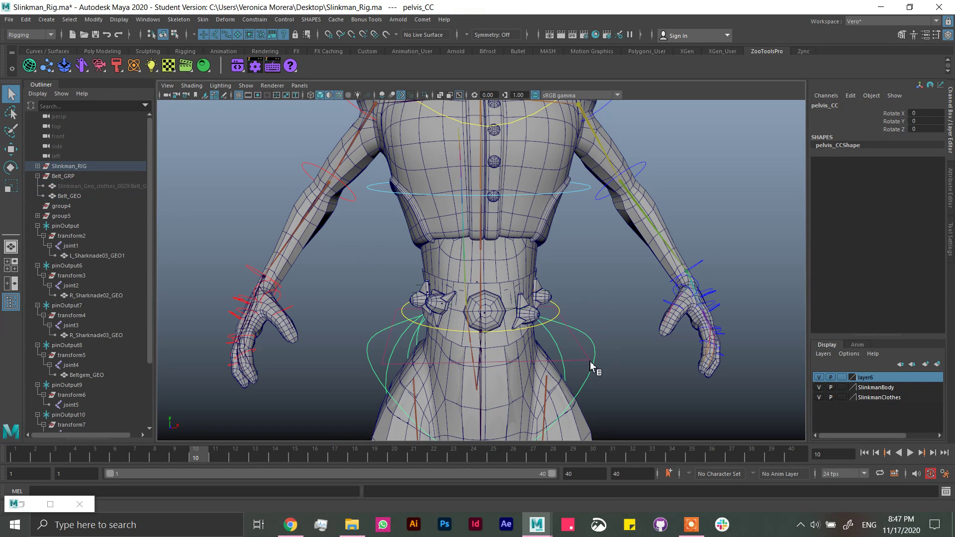
key(e)
mouse_move(542, 358)
mouse_down()
mouse_move(525, 360)
mouse_move(520, 336)
mouse_move(521, 344)
mouse_move(488, 313)
mouse_move(500, 313)
mouse_move(501, 330)
mouse_up()
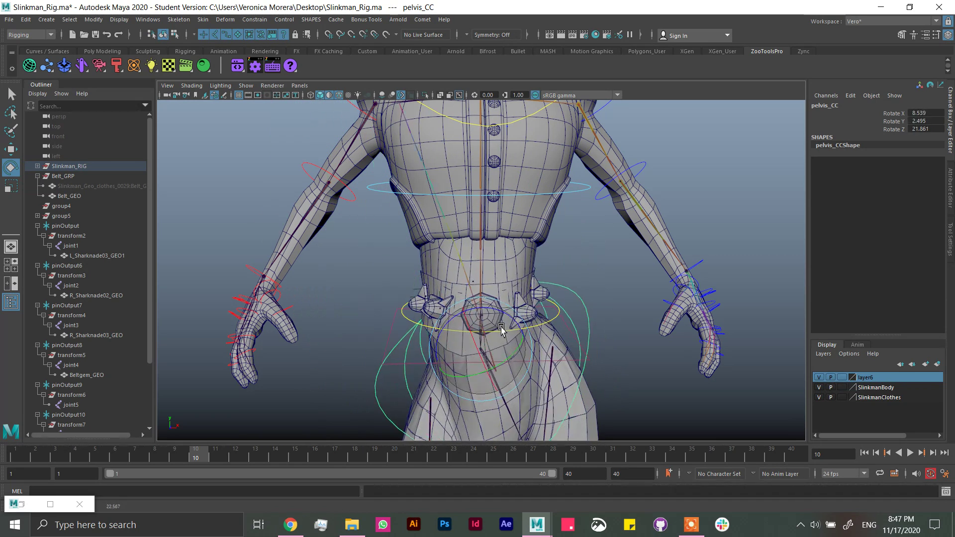
key(ctrl+z)
key(ctrl+z)
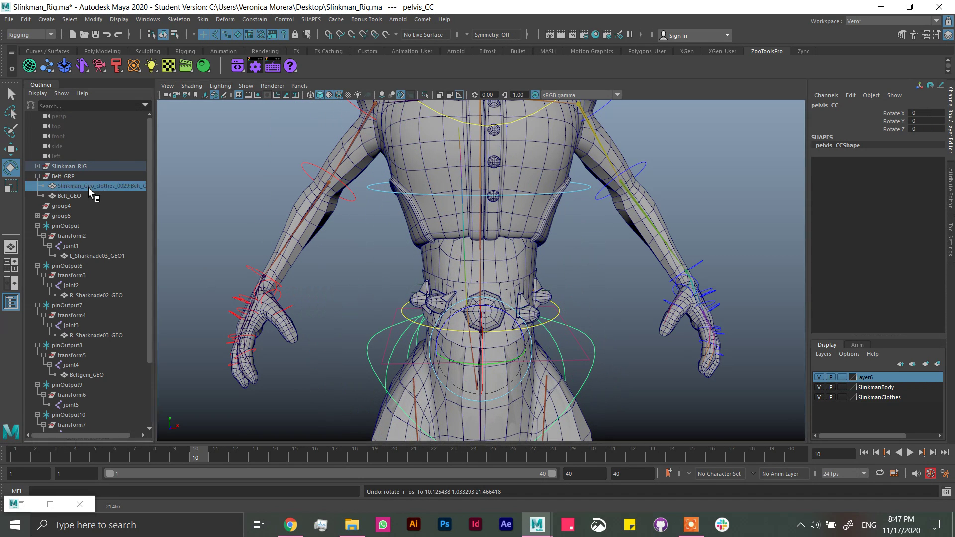
Step: Unhide the belt mesh and rotate pelvis_CC slightly again
click(92, 187)
key(h)
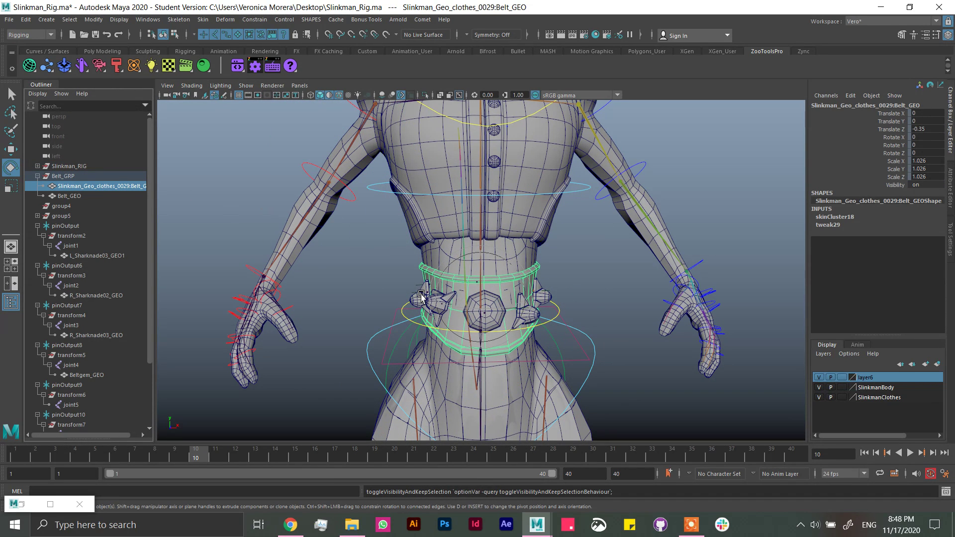
click(492, 343)
drag(502, 332, 522, 338)
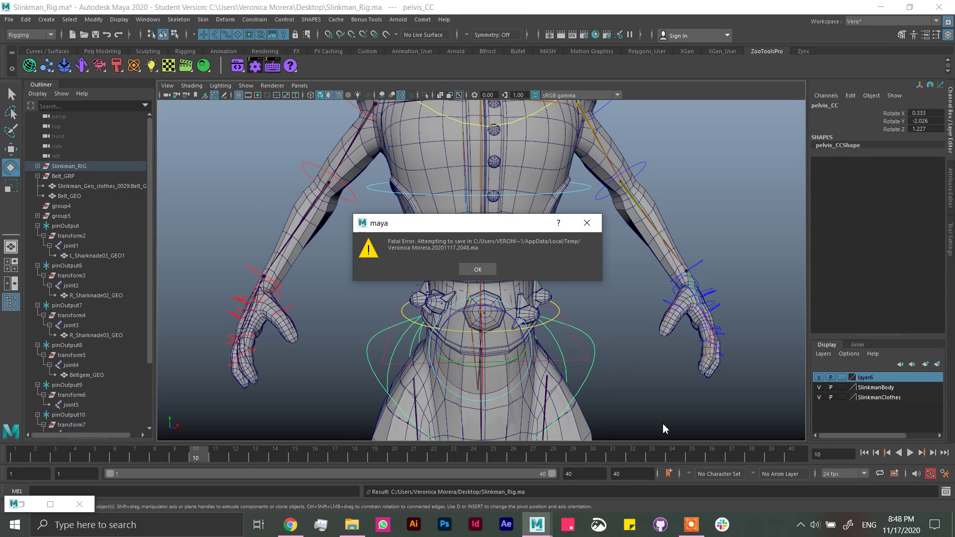
Step: Reopen the recovered temp scene and test a pelvis_CC rotation, then undo it
click(691, 526)
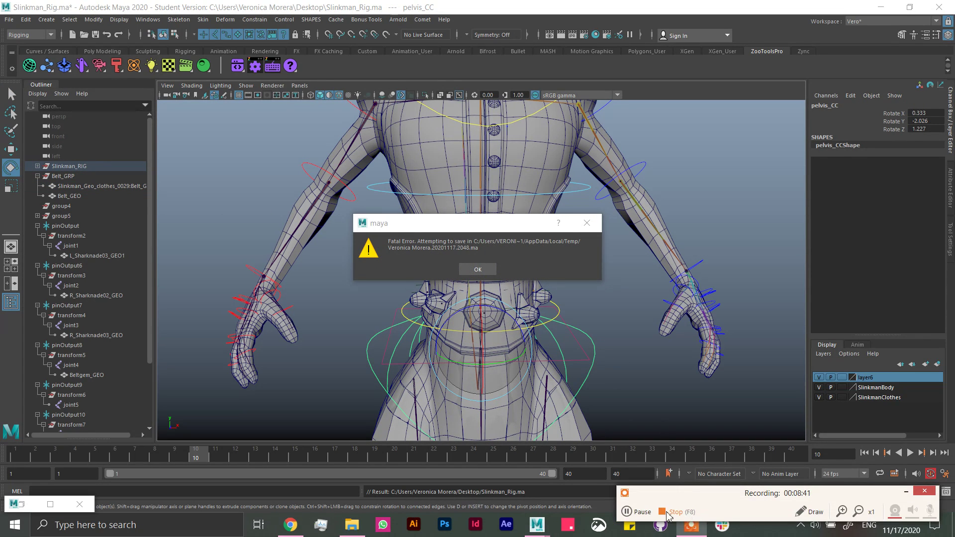
click(628, 512)
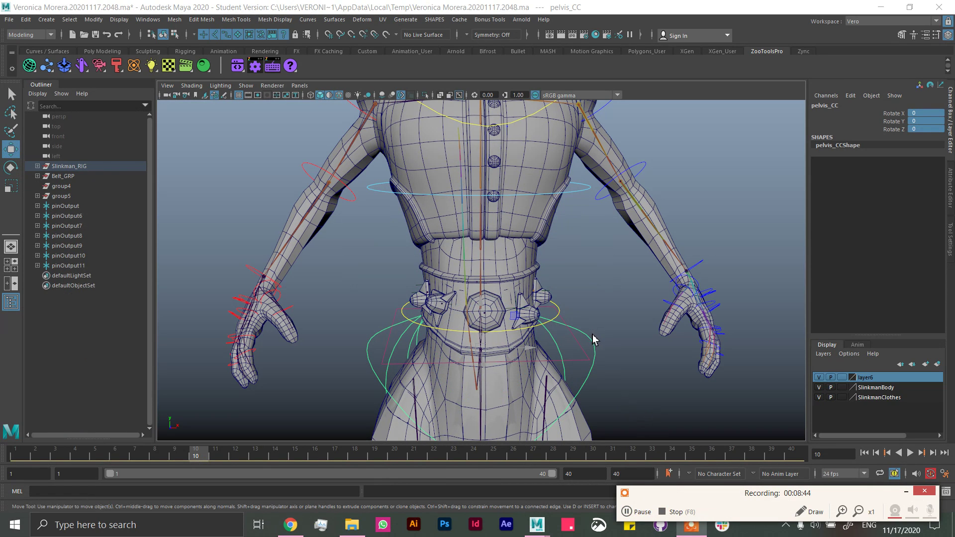
key(e)
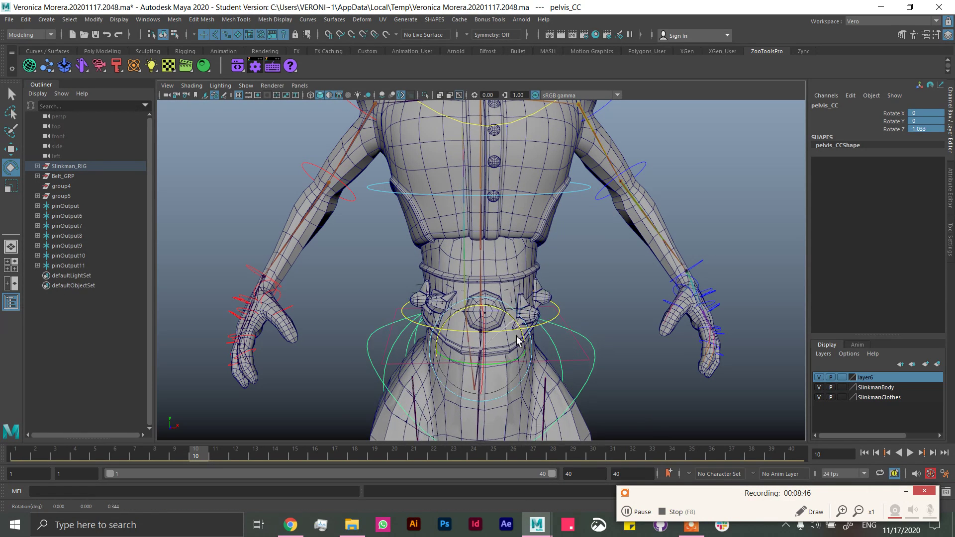
drag(532, 355, 529, 327)
key(ctrl+z)
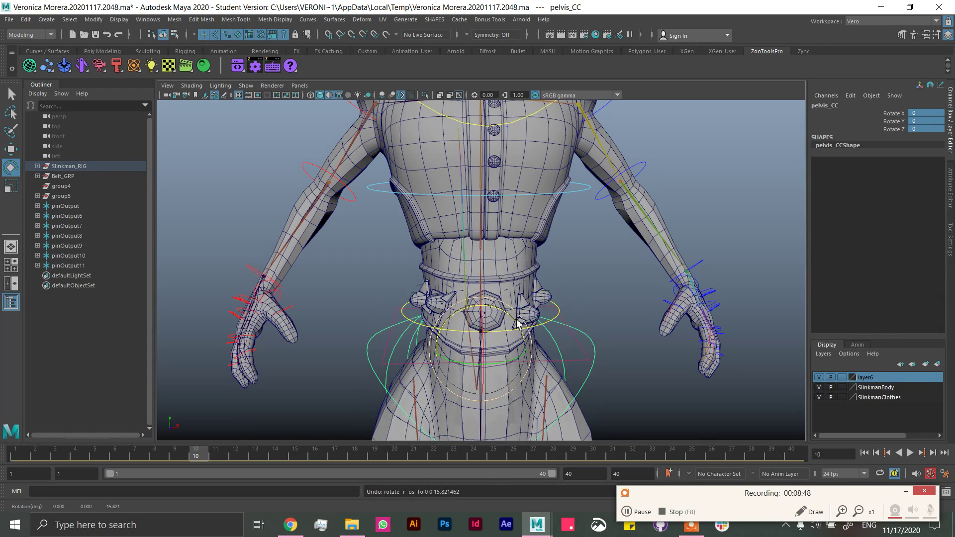
Step: Move and then rotate COG_CC to test the belt, undoing each change
key(w)
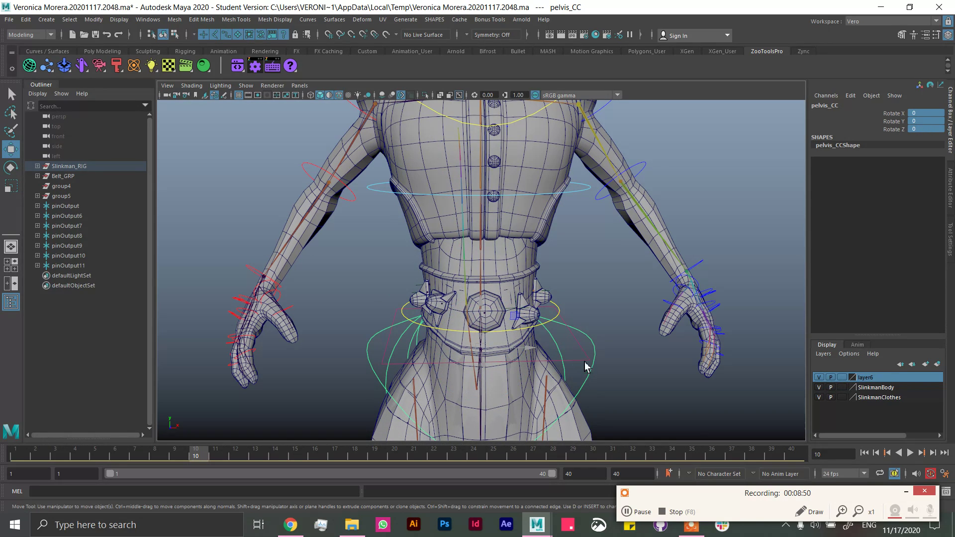
click(490, 362)
middle_drag(490, 362, 457, 350)
key(ctrl+z)
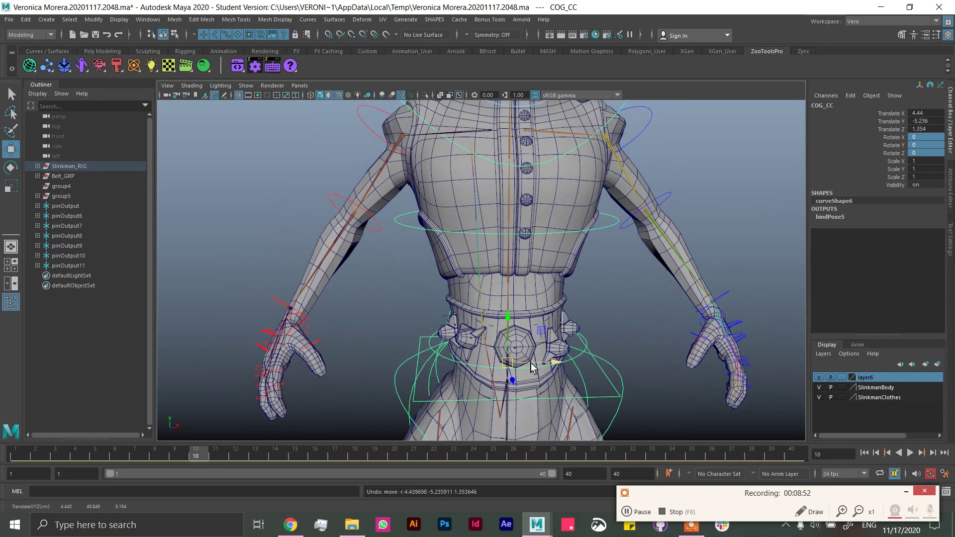
key(e)
drag(518, 343, 521, 309)
key(ctrl+z)
key(ctrl+z)
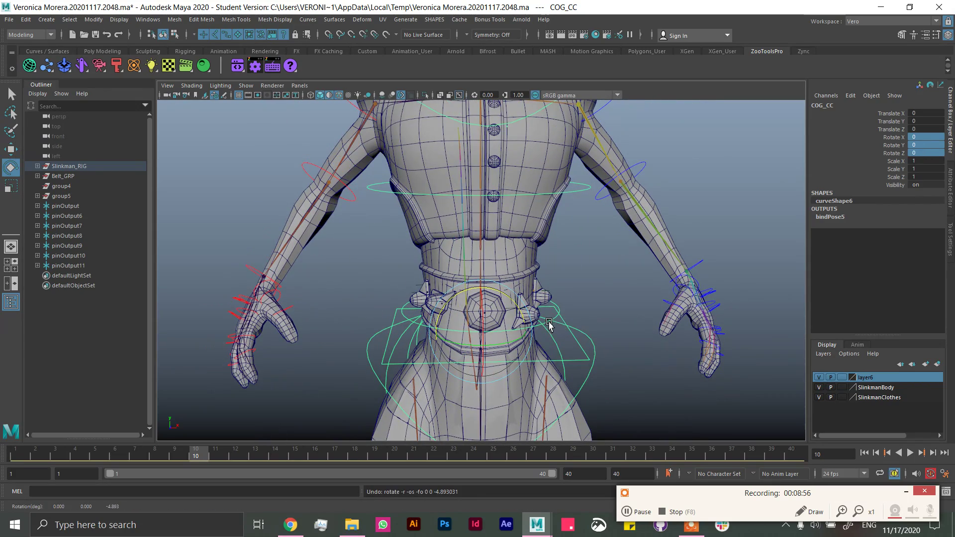
Step: Move spineik01_CC to bend the torso, then undo back to zero
click(482, 313)
key(w)
mouse_move(482, 313)
mouse_down()
mouse_move(504, 322)
mouse_move(580, 315)
mouse_move(571, 332)
mouse_up()
key(ctrl+z)
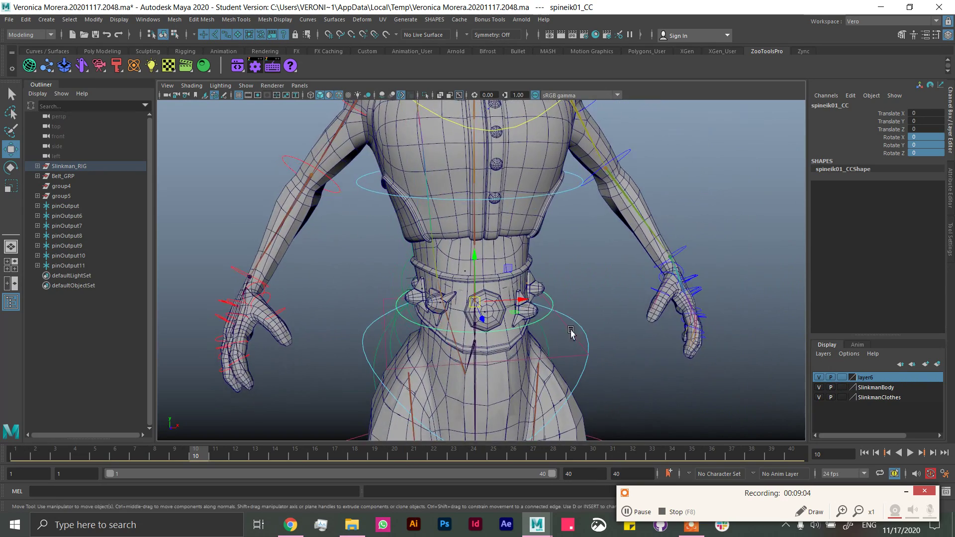
Step: Rotate pelvis_CC about -47 degrees on X to swing the lower body
alt+right_drag(571, 332, 515, 329)
alt+drag(533, 317, 485, 311)
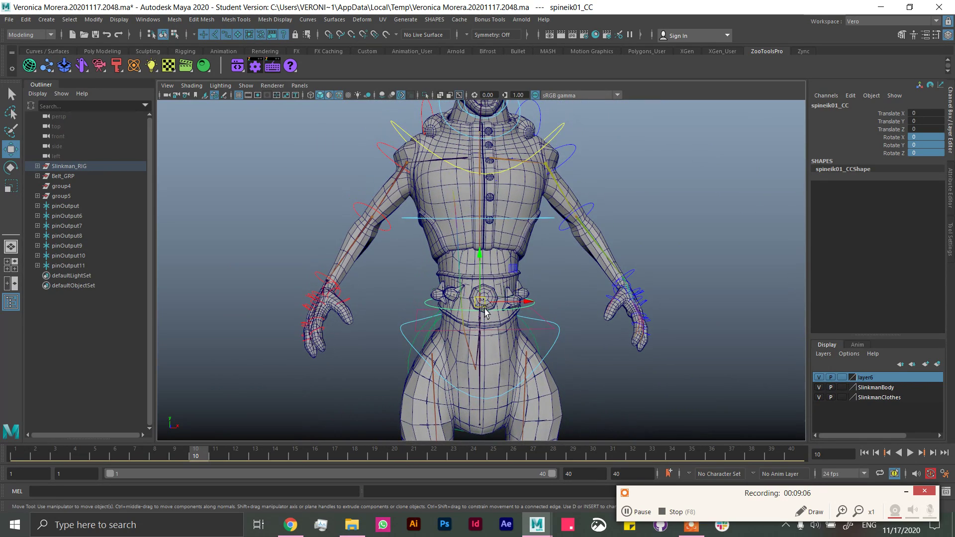
click(502, 294)
key(e)
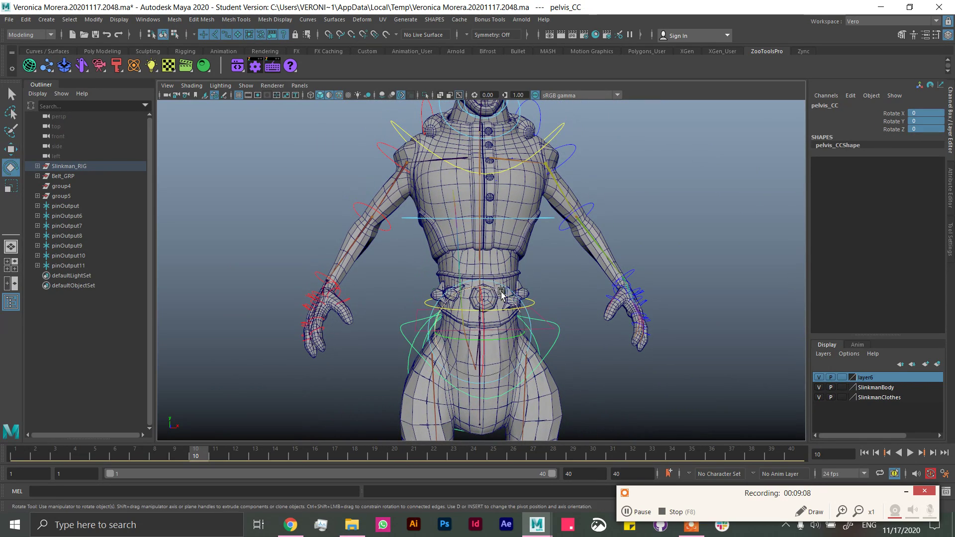
mouse_move(498, 292)
mouse_down()
mouse_move(491, 306)
mouse_move(486, 298)
mouse_up()
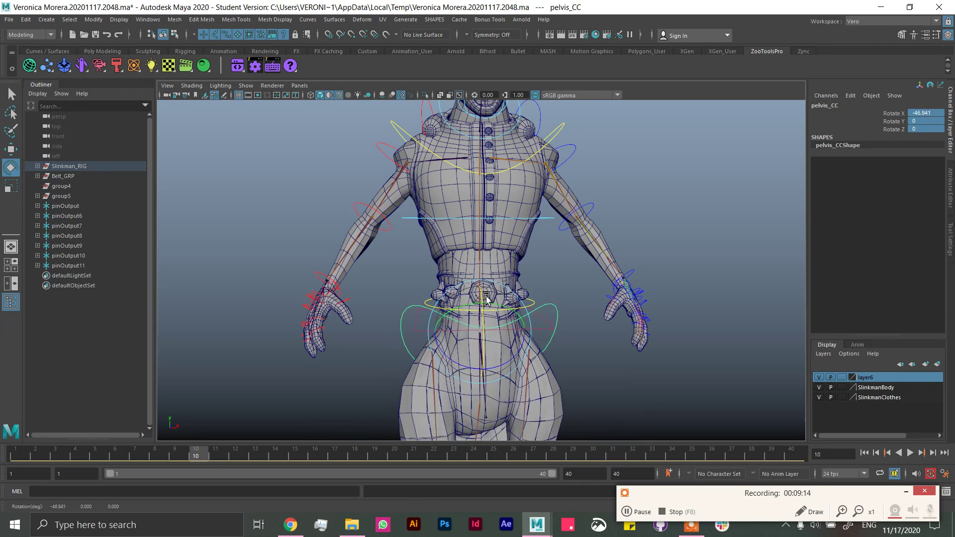
Step: Orbit around to inspect the belt pieces, zoom in, and select joint4
mouse_move(486, 298)
alt+mouse_down()
mouse_move(494, 319)
mouse_move(483, 322)
alt+mouse_up()
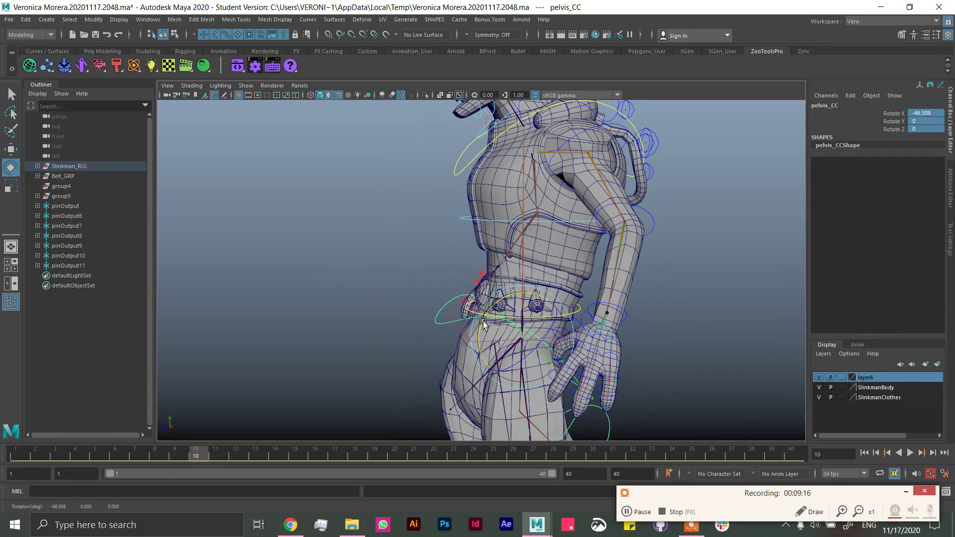
alt+drag(504, 283, 580, 288)
click(580, 288)
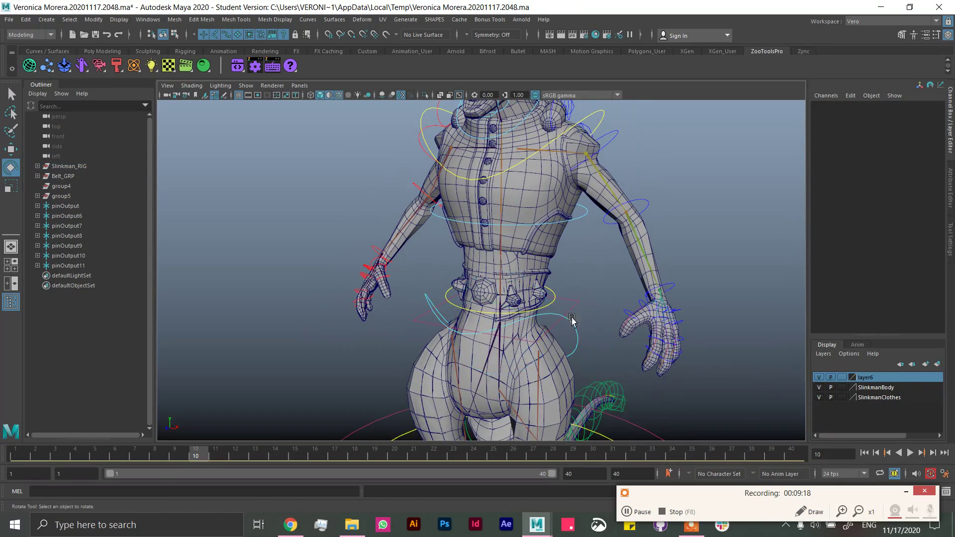
scroll(553, 301, up, 3)
scroll(484, 319, up, 2)
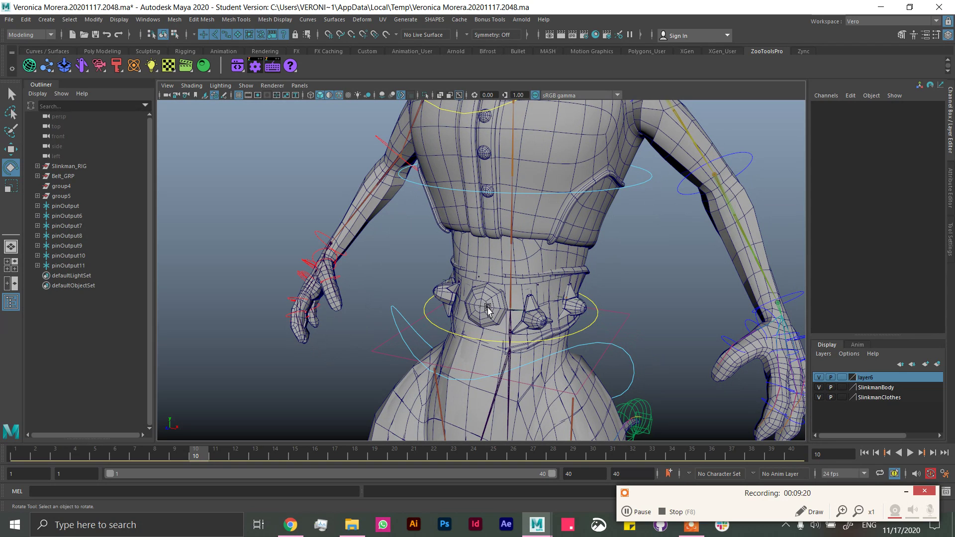
click(487, 310)
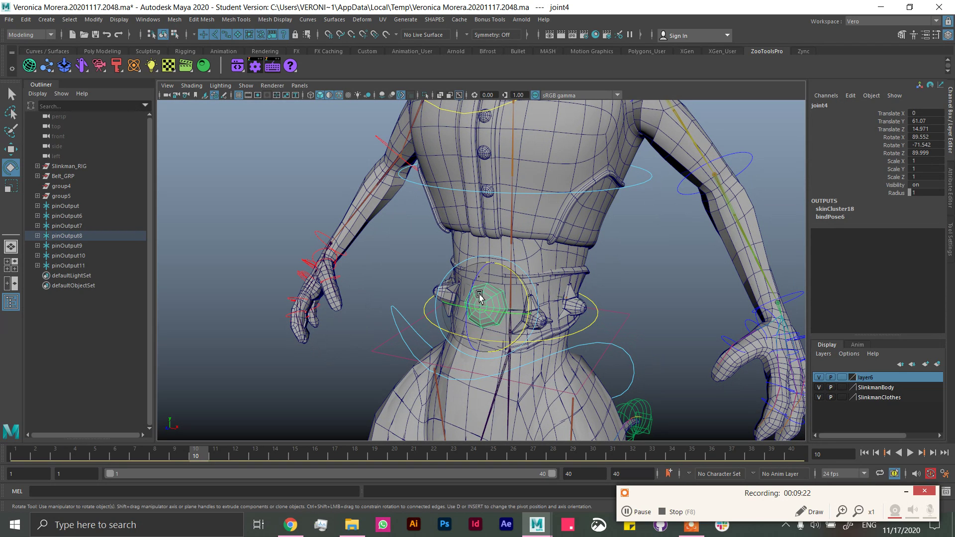
Step: Move joint4 to seat the gem on the belt front, orbiting to check from all sides
key(w)
mouse_move(479, 297)
alt+mouse_down()
mouse_move(481, 309)
mouse_move(530, 296)
alt+mouse_up()
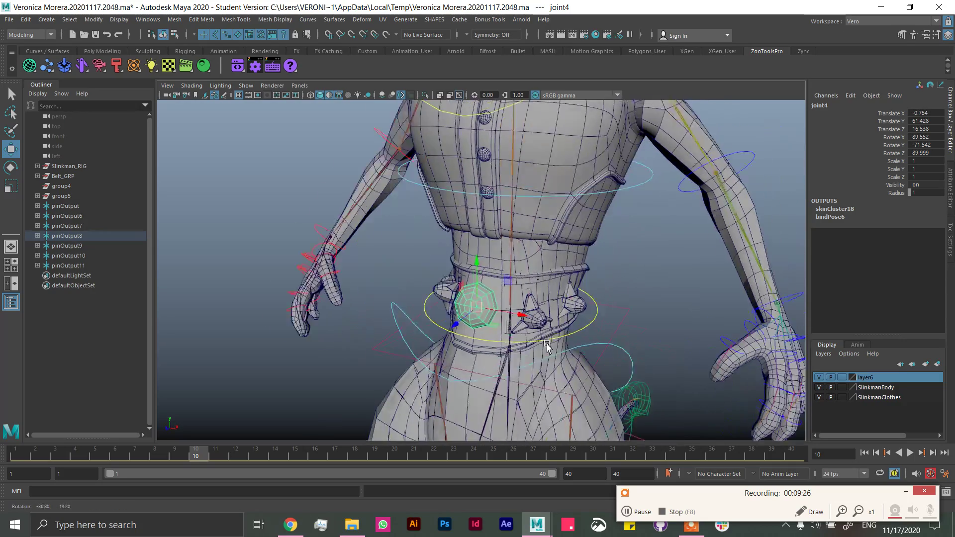
mouse_move(551, 345)
alt+mouse_down()
mouse_move(473, 312)
mouse_move(558, 313)
mouse_move(354, 305)
mouse_move(489, 313)
alt+mouse_up()
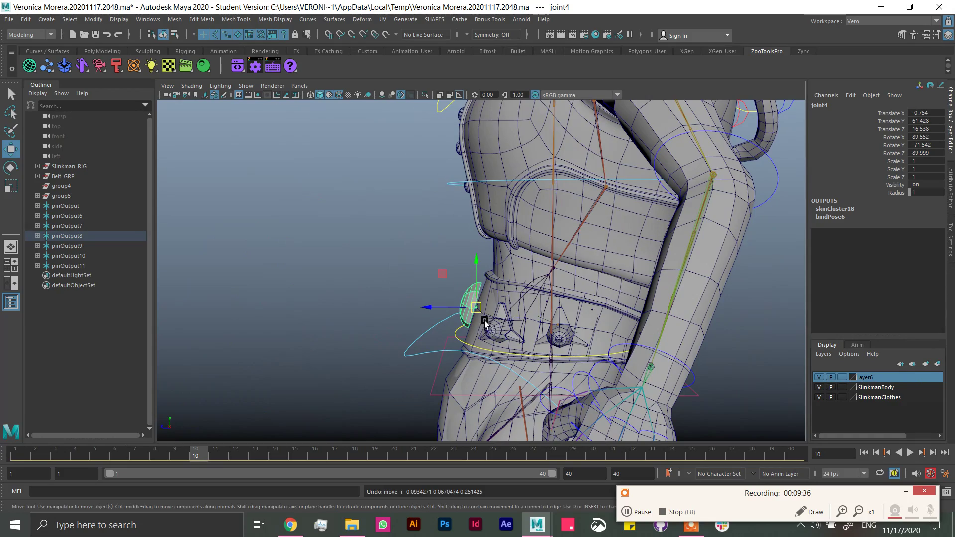
mouse_move(489, 314)
alt+mouse_down()
mouse_move(464, 307)
mouse_move(515, 336)
mouse_move(455, 312)
mouse_move(487, 318)
alt+mouse_up()
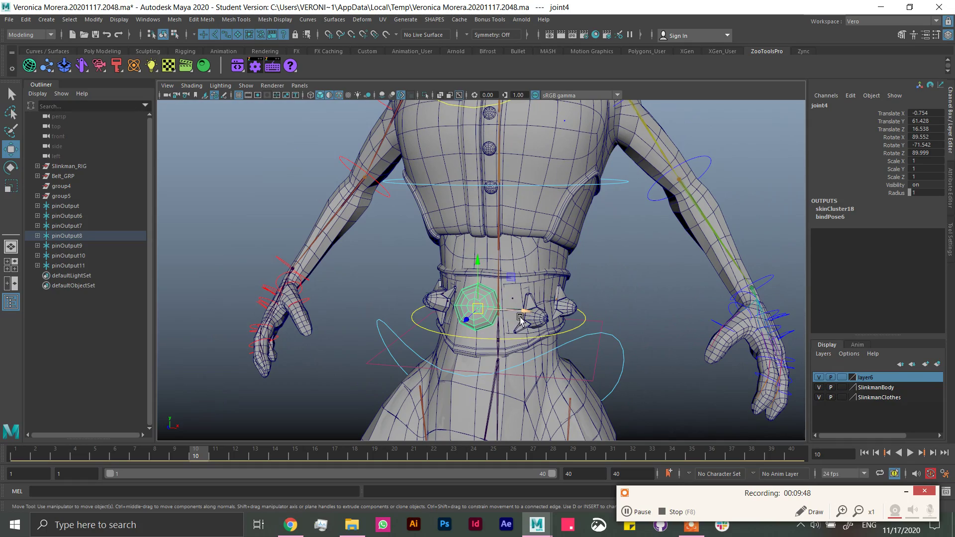
mouse_move(557, 315)
alt+mouse_down()
mouse_move(518, 307)
mouse_move(601, 343)
alt+mouse_up()
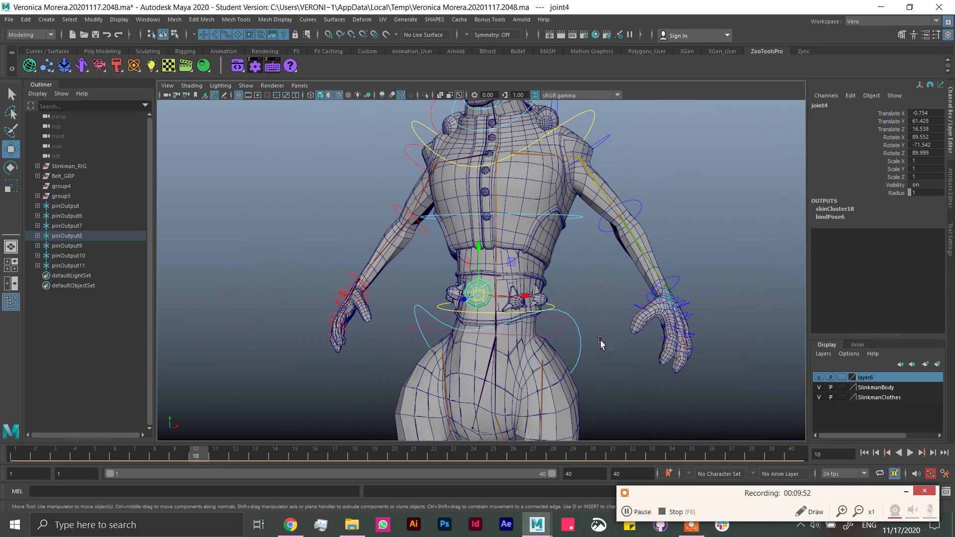
alt+drag(508, 329, 503, 336)
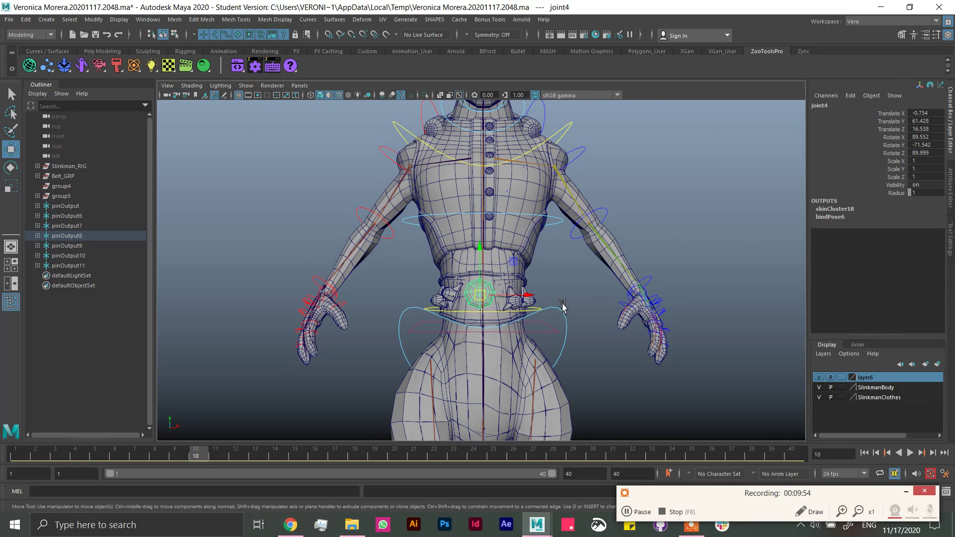
mouse_move(562, 307)
alt+mouse_down()
mouse_move(489, 295)
mouse_move(477, 281)
alt+mouse_up()
alt+drag(572, 298, 516, 288)
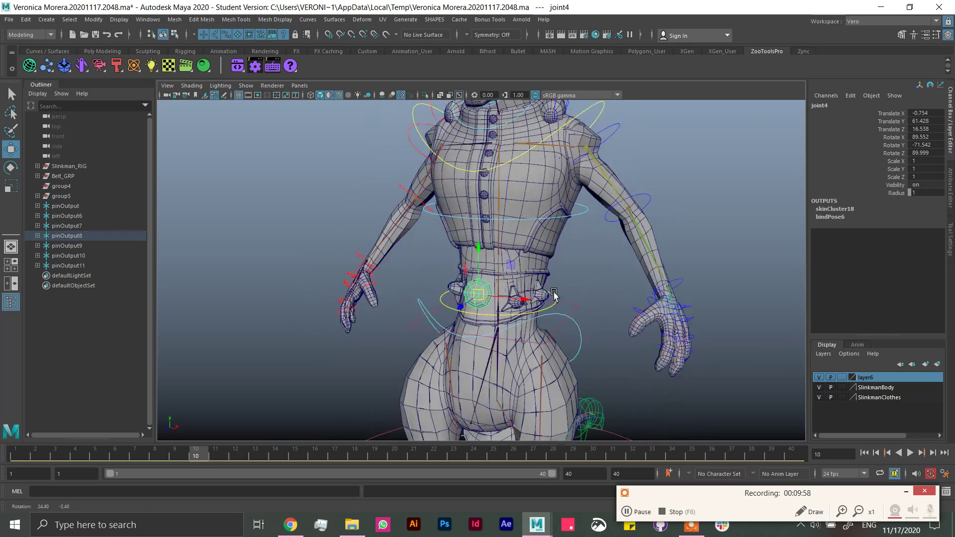